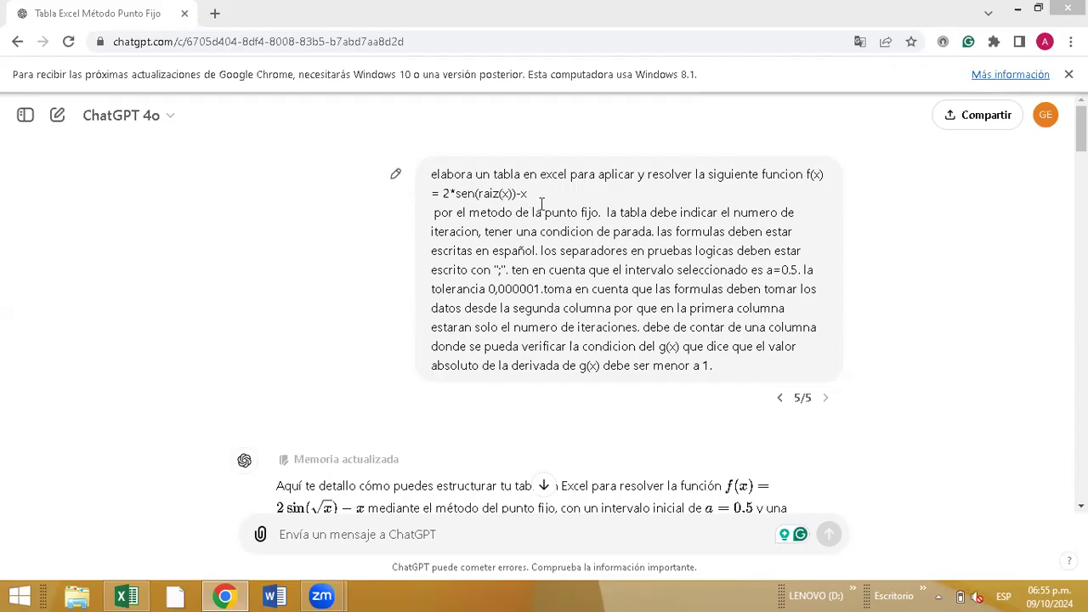
- Read through the fixed-point prompt for f(x) = 2*sen(raiz(x))-x, including its interval, tolerance and g(x) condition requirements
{"action": "left_click", "coordinate": [433, 174]}
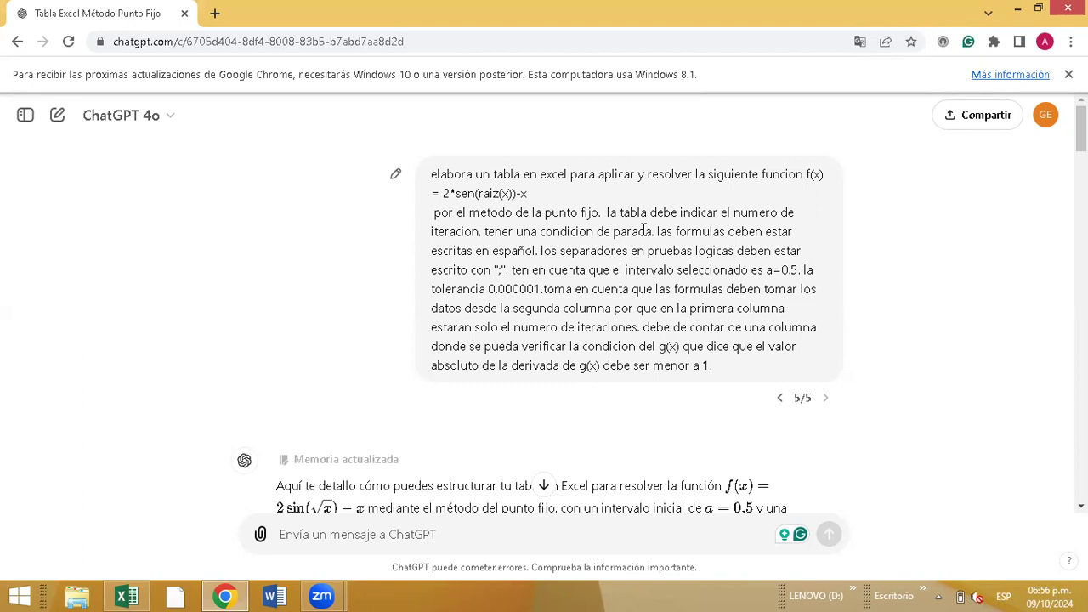
{"action": "scroll", "coordinate": [644, 230], "scroll_direction": "down", "scroll_amount": 1}
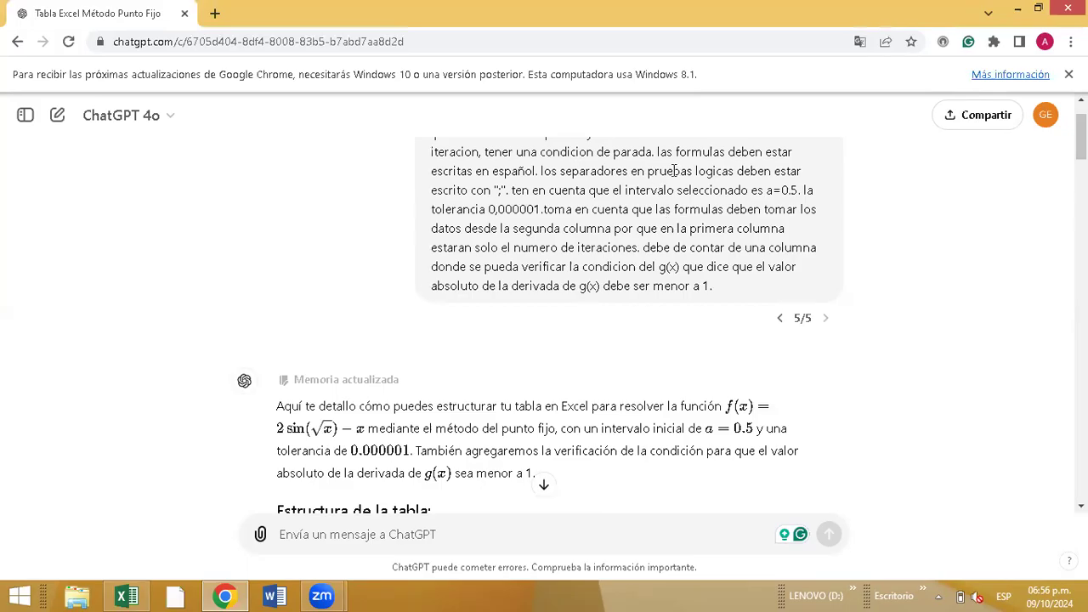
{"action": "left_click_drag", "start_coordinate": [434, 193], "coordinate": [515, 196]}
{"action": "left_click", "coordinate": [540, 190]}
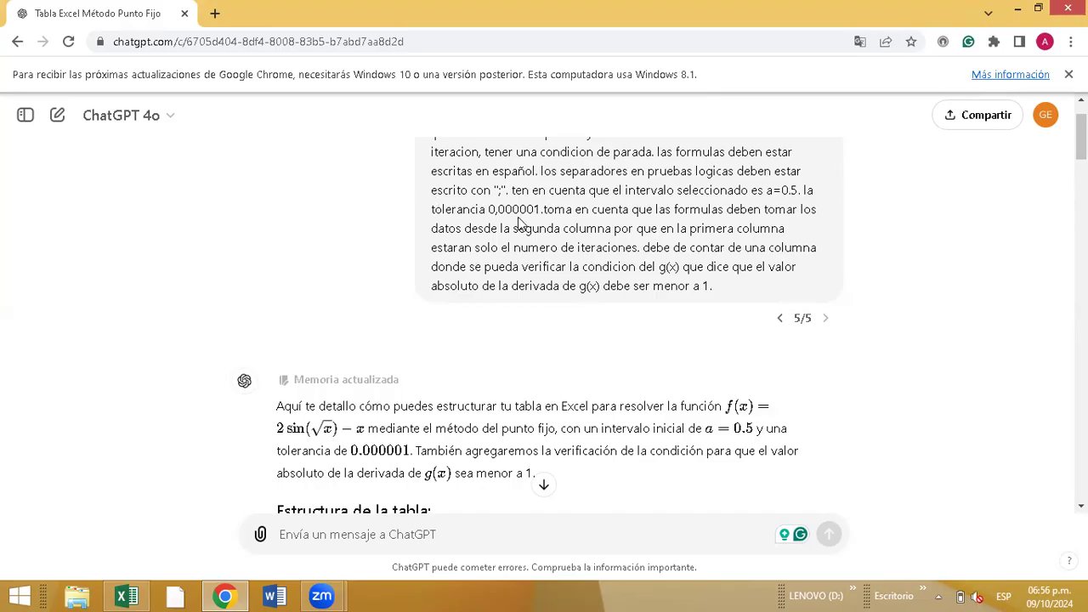
{"action": "left_click_drag", "start_coordinate": [488, 210], "coordinate": [533, 211]}
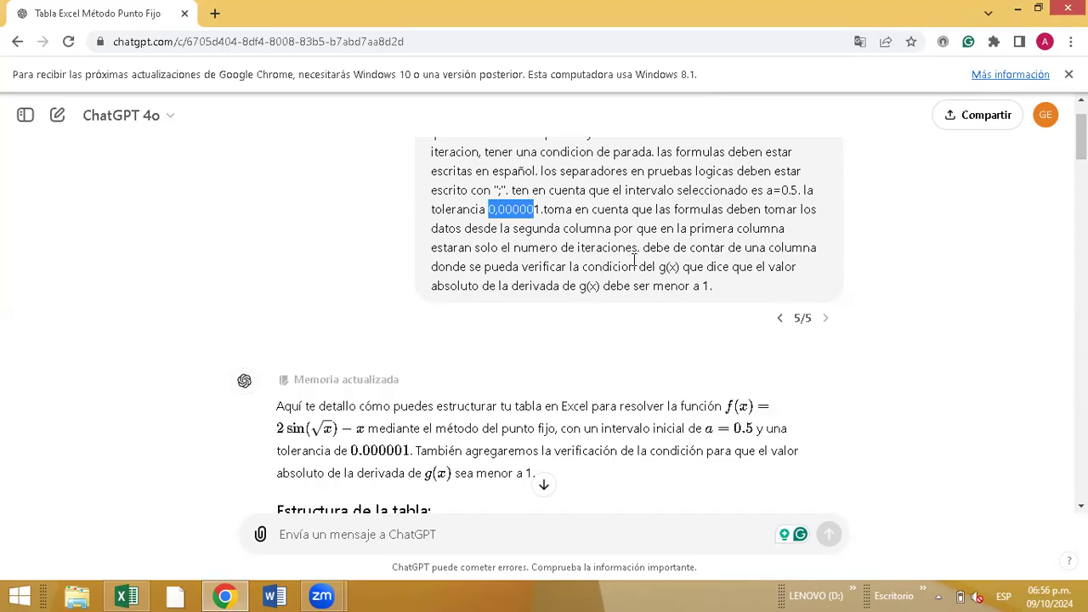
{"action": "scroll", "coordinate": [688, 250], "scroll_direction": "down", "scroll_amount": 1}
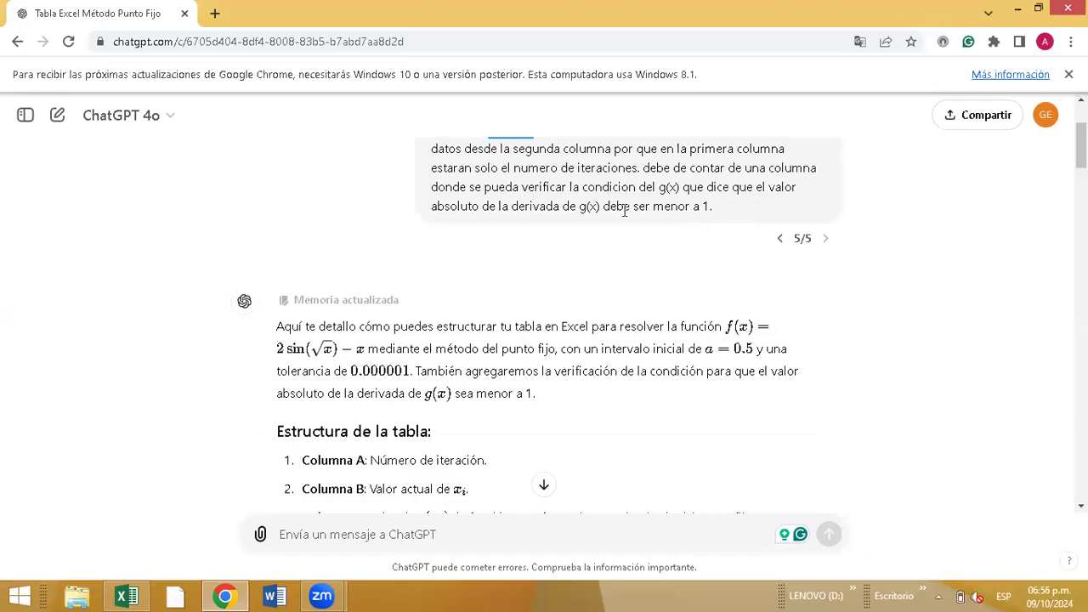
{"action": "scroll", "coordinate": [625, 210], "scroll_direction": "down", "scroll_amount": 1}
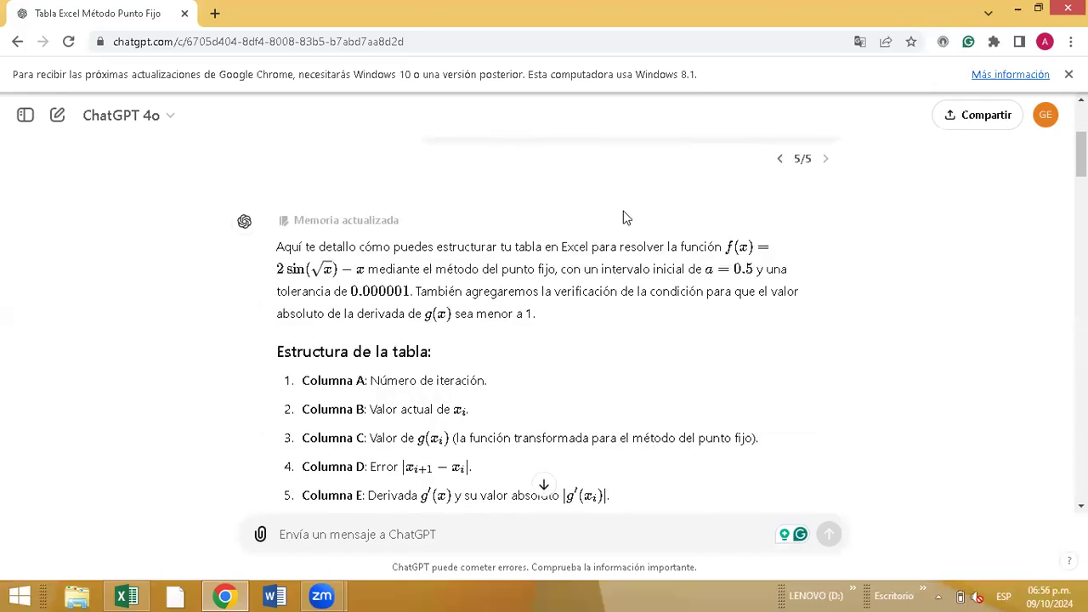
{"action": "scroll", "coordinate": [624, 216], "scroll_direction": "down", "scroll_amount": 1}
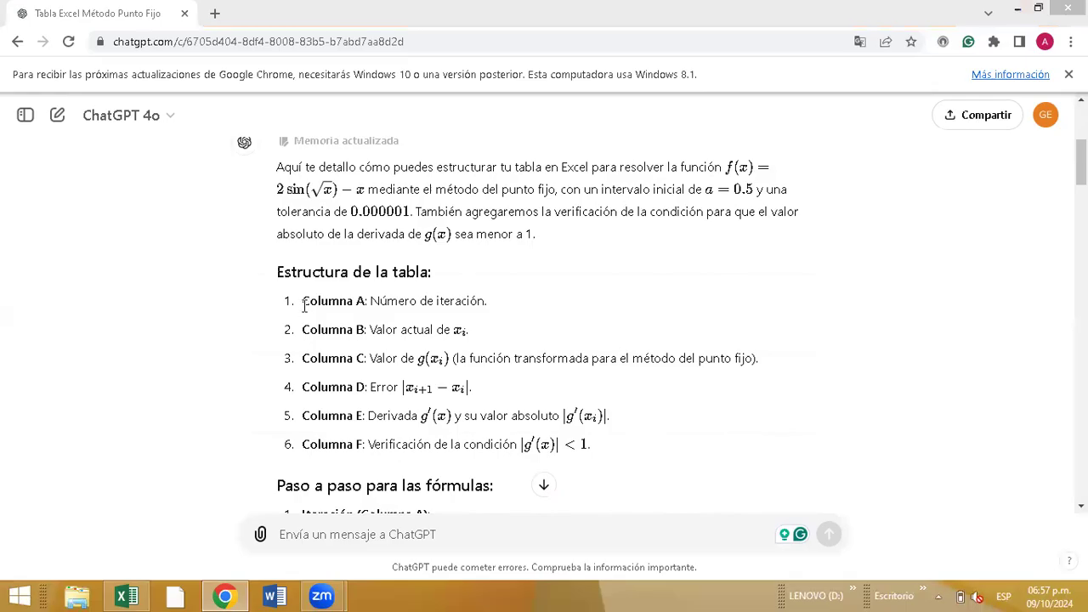
- Review the proposed table structure in ChatGPT and compare columns A to C with the headers of the punto fijo sheet in Excel
{"action": "left_click_drag", "start_coordinate": [303, 306], "coordinate": [340, 331]}
{"action": "left_click", "coordinate": [316, 361]}
{"action": "left_click_drag", "start_coordinate": [328, 388], "coordinate": [356, 387]}
{"action": "left_click", "coordinate": [340, 416]}
{"action": "left_click_drag", "start_coordinate": [340, 444], "coordinate": [356, 443]}
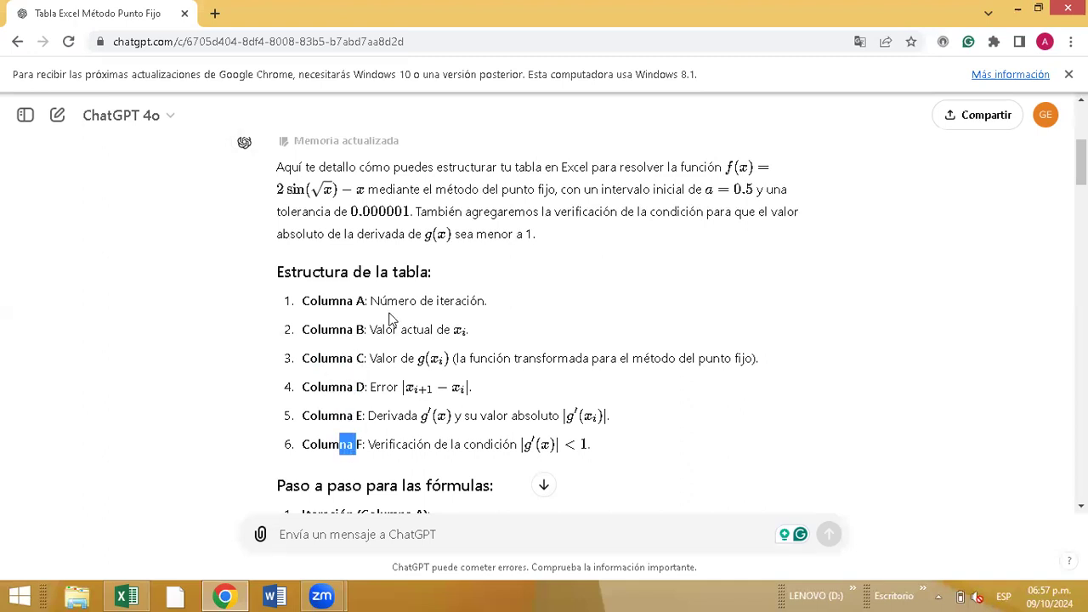
{"action": "left_click_drag", "start_coordinate": [292, 306], "coordinate": [328, 304]}
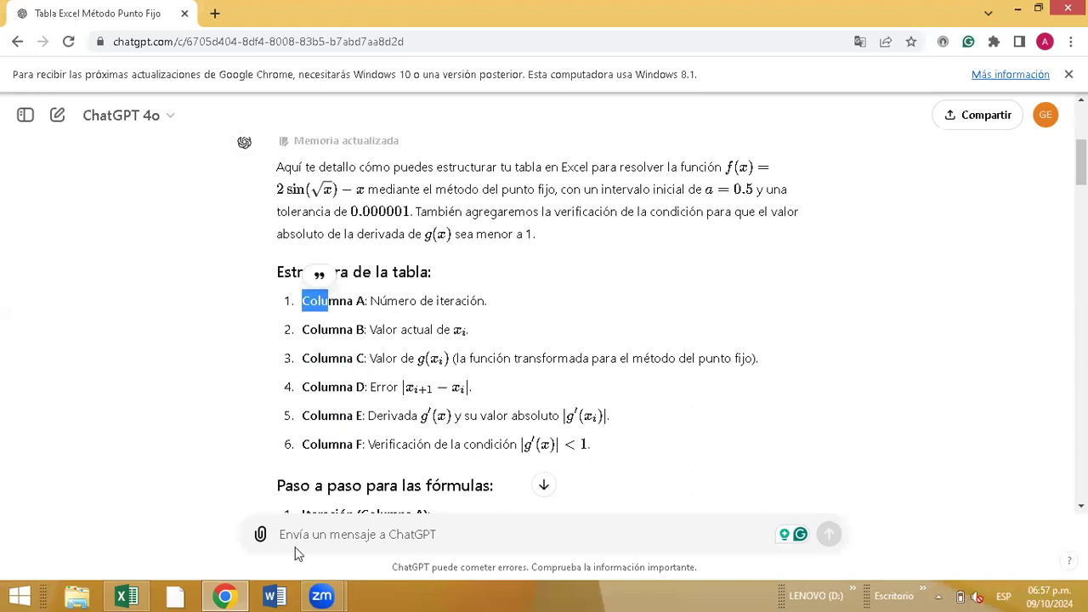
{"action": "left_click", "coordinate": [128, 596]}
{"action": "left_click", "coordinate": [47, 205]}
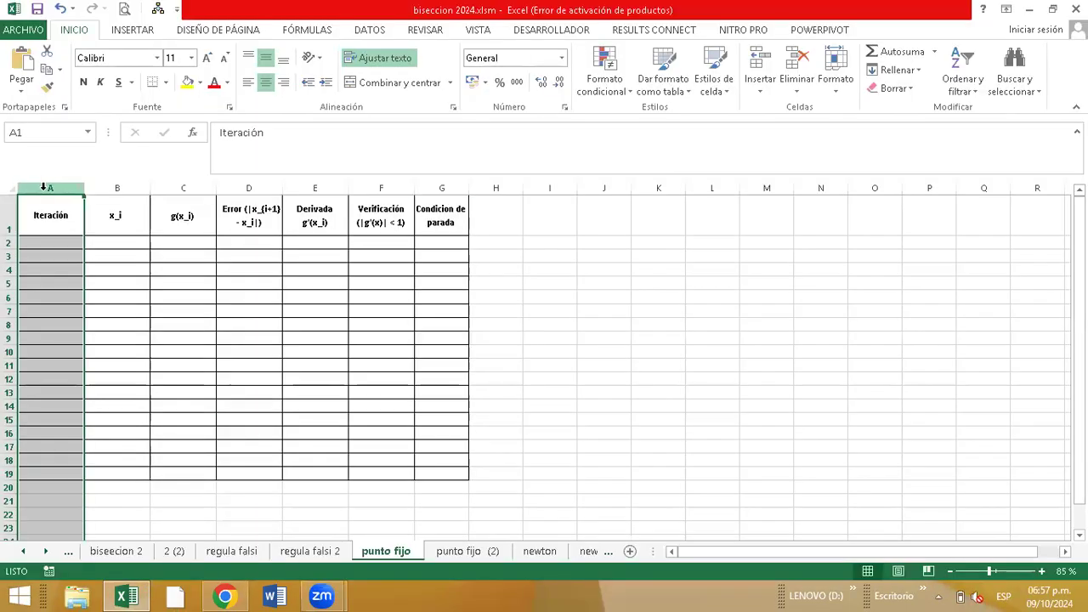
{"action": "left_click", "coordinate": [225, 596]}
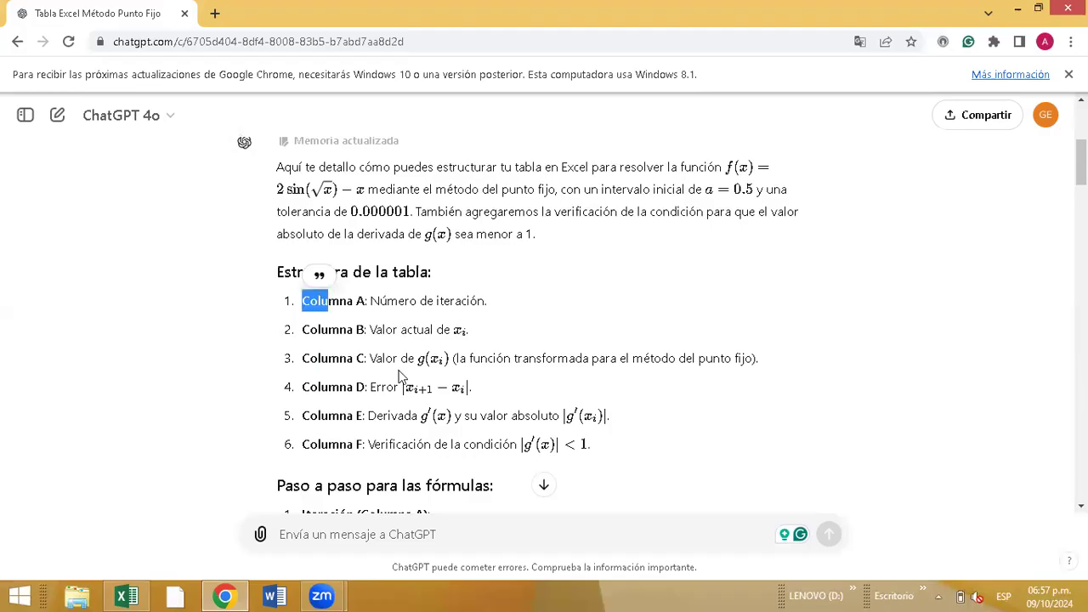
{"action": "left_click", "coordinate": [429, 327]}
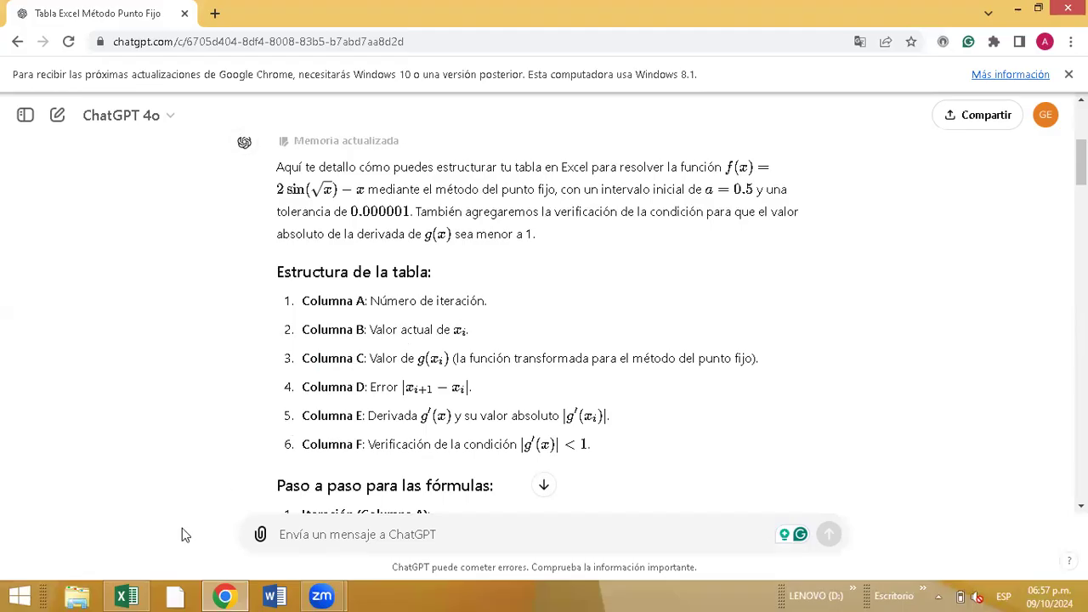
{"action": "left_click", "coordinate": [128, 596]}
{"action": "left_click", "coordinate": [117, 242]}
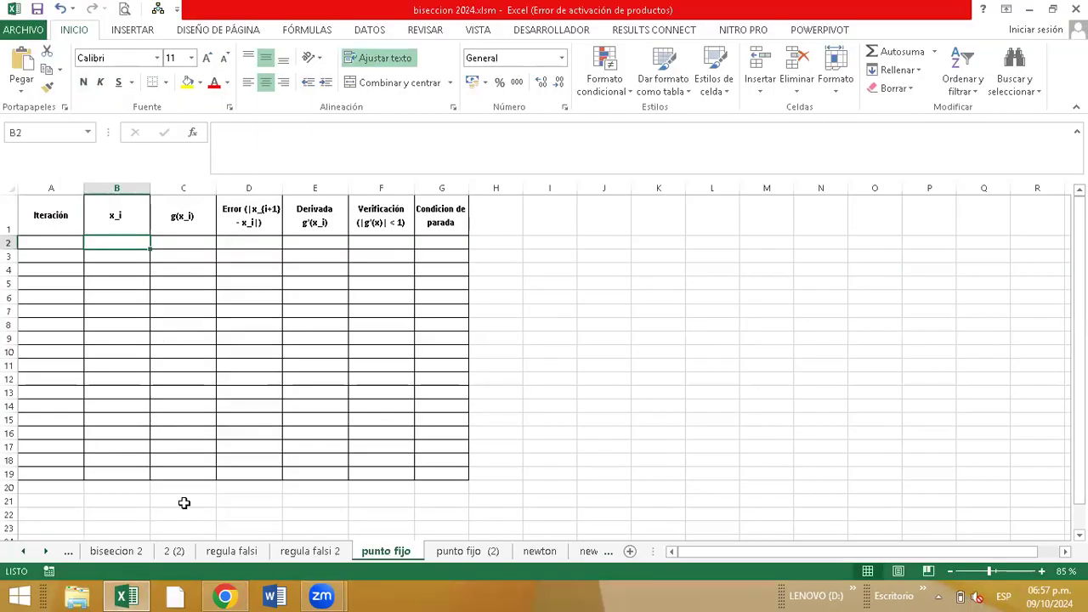
{"action": "left_click", "coordinate": [225, 596]}
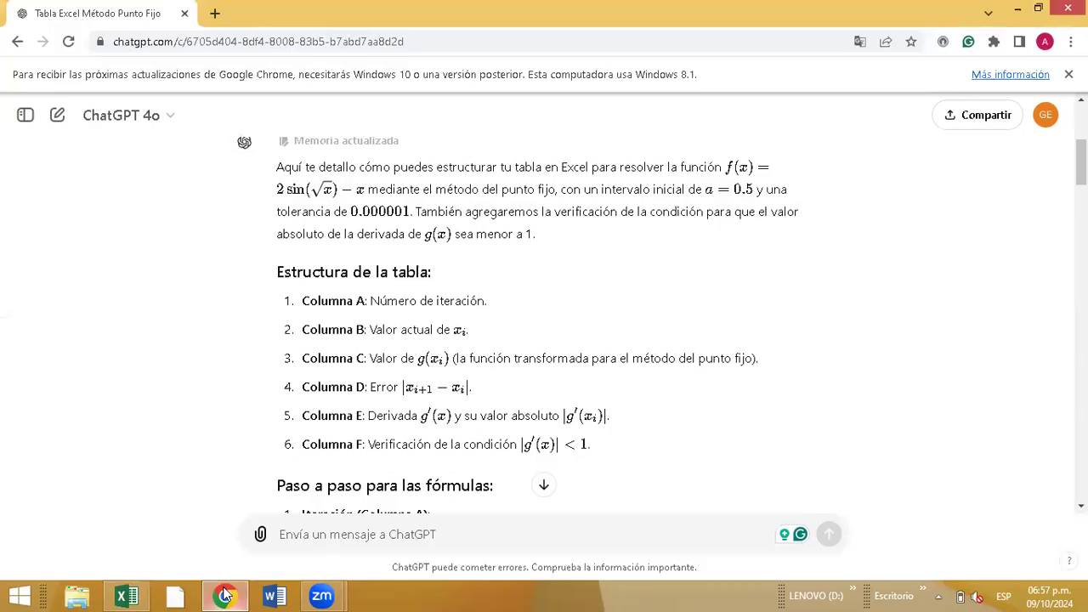
{"action": "left_click", "coordinate": [128, 596]}
{"action": "left_click", "coordinate": [182, 222]}
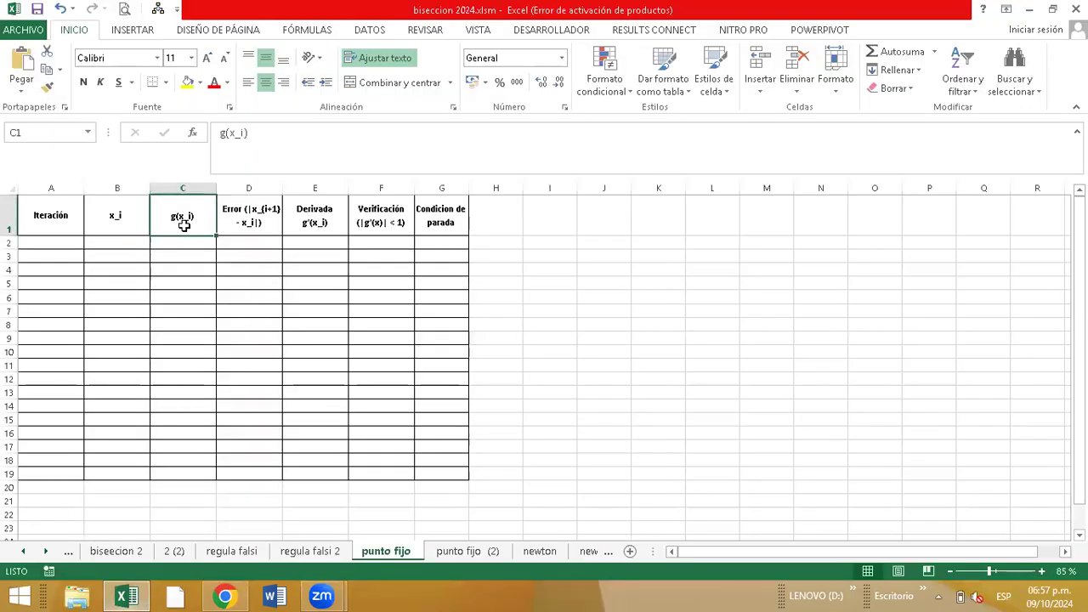
{"action": "left_click", "coordinate": [236, 595]}
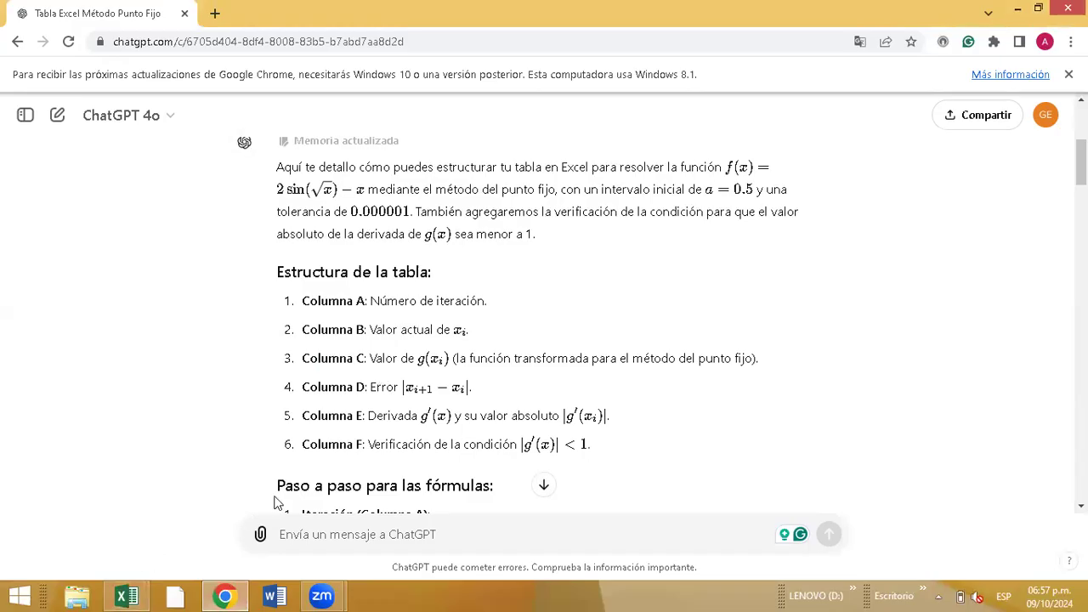
{"action": "left_click", "coordinate": [132, 595]}
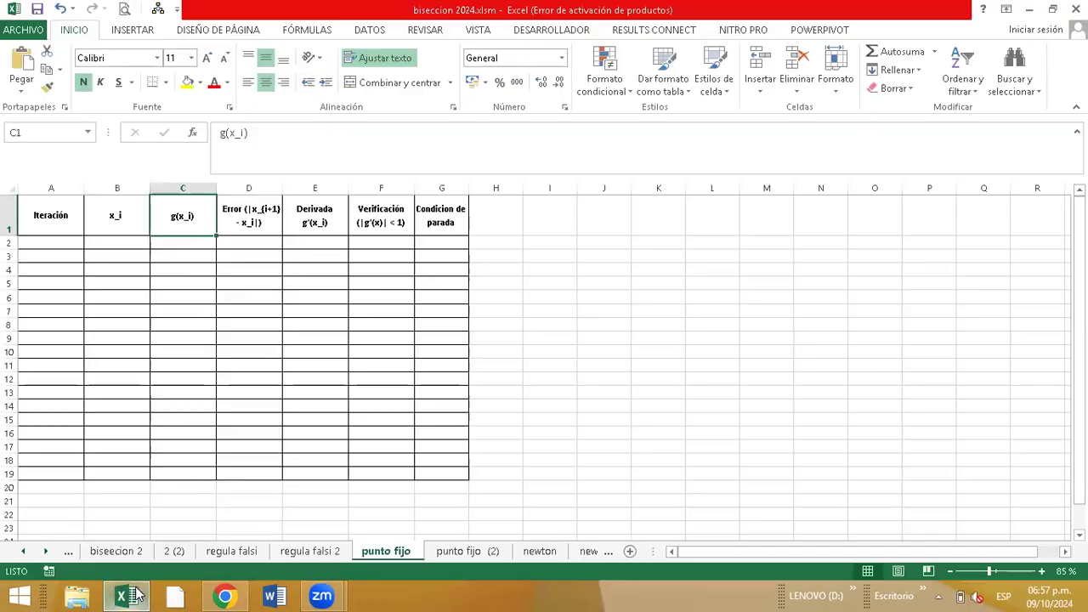
- Compare ChatGPT's descriptions of the derivative and |g'(x)| < 1 verification columns with headers E1 and F1 in Excel
{"action": "left_click", "coordinate": [230, 596]}
{"action": "left_click_drag", "start_coordinate": [357, 416], "coordinate": [449, 419]}
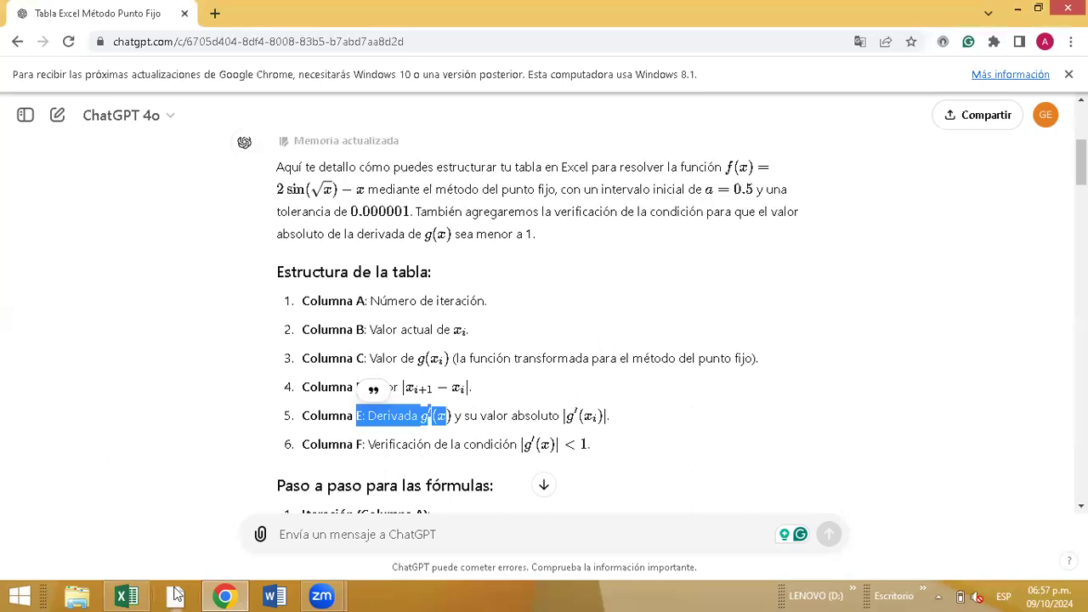
{"action": "left_click", "coordinate": [126, 596]}
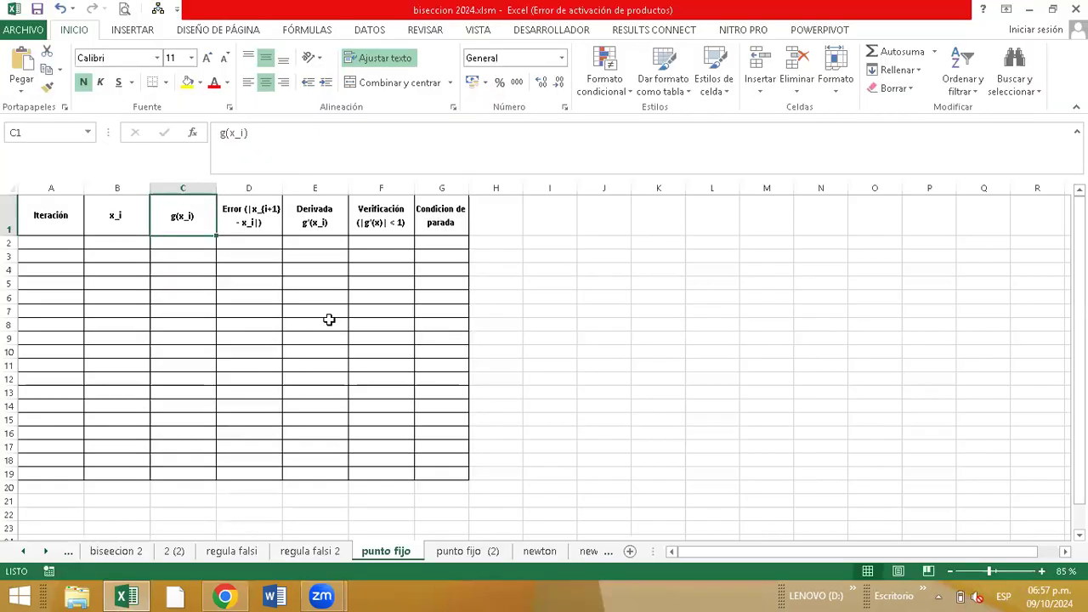
{"action": "left_click", "coordinate": [333, 219]}
{"action": "left_click", "coordinate": [379, 223]}
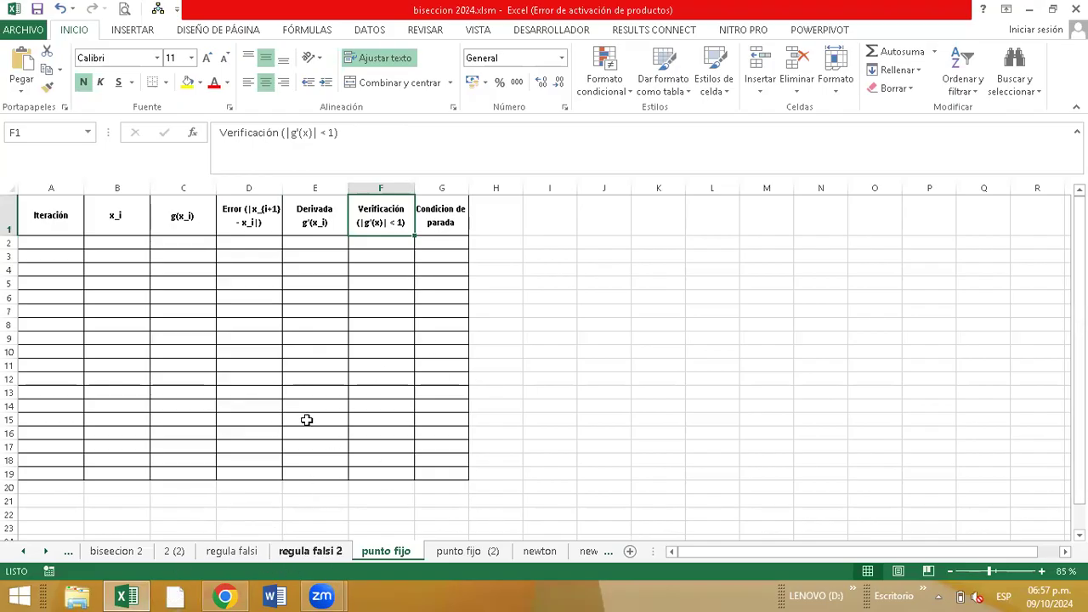
{"action": "left_click", "coordinate": [241, 592]}
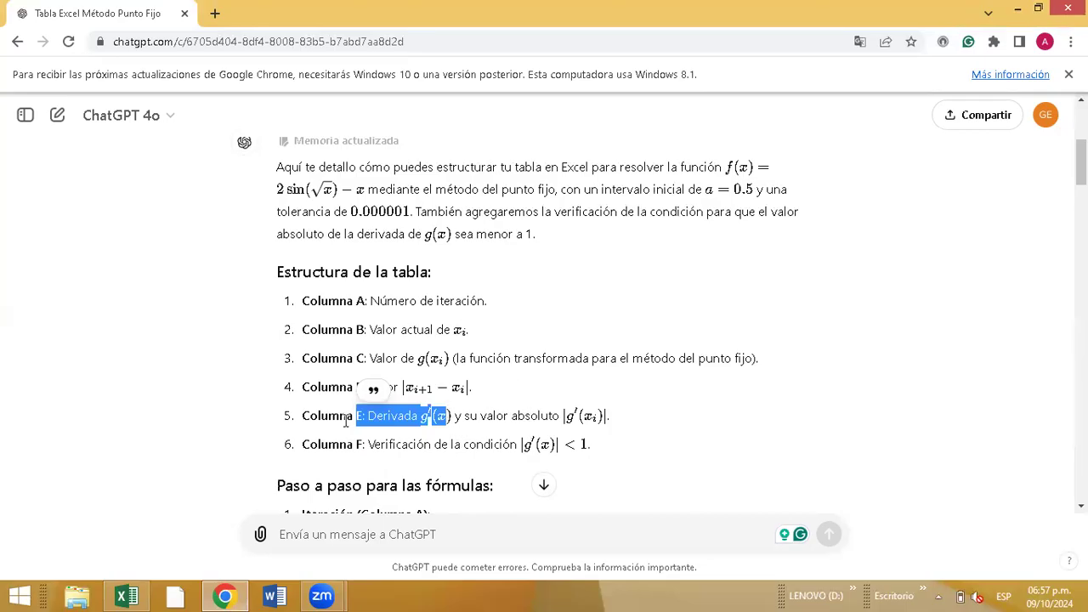
{"action": "left_click", "coordinate": [419, 417]}
{"action": "left_click_drag", "start_coordinate": [369, 417], "coordinate": [496, 427]}
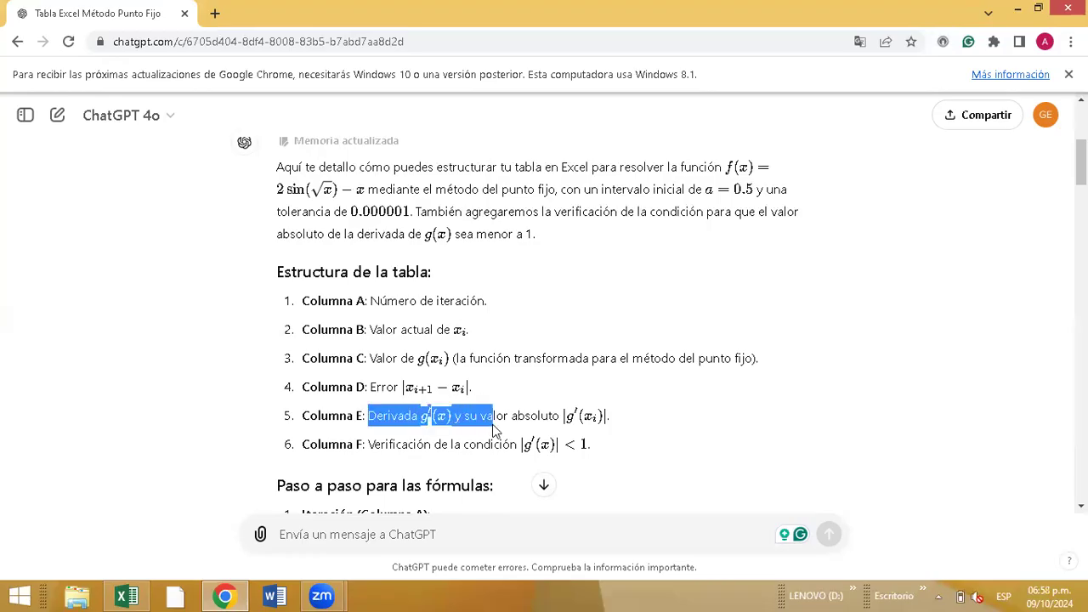
{"action": "left_click", "coordinate": [599, 415]}
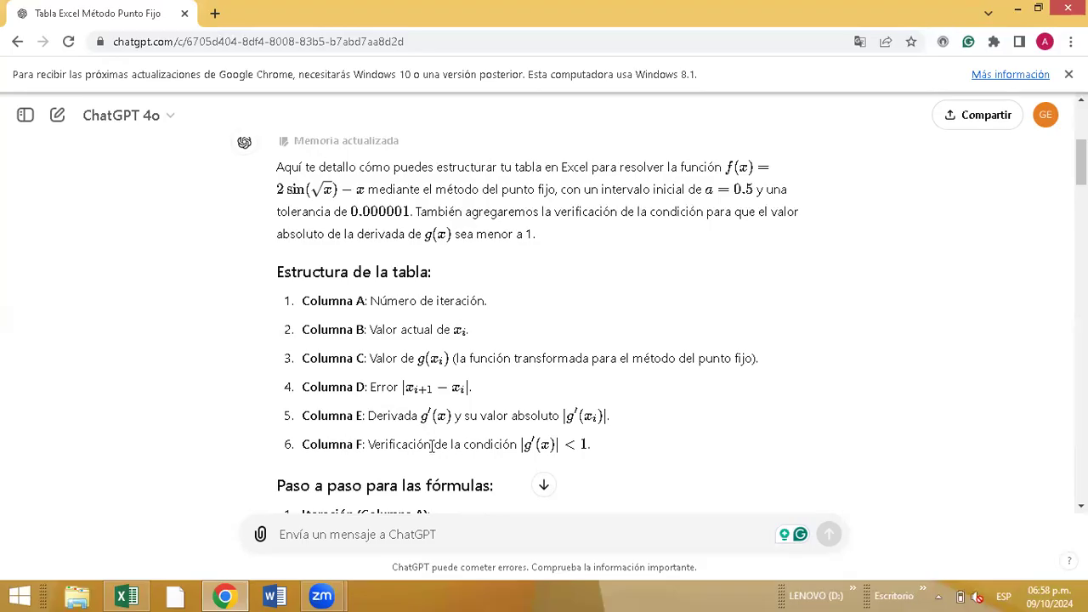
{"action": "left_click_drag", "start_coordinate": [414, 444], "coordinate": [517, 445]}
{"action": "scroll", "coordinate": [340, 342], "scroll_direction": "down", "scroll_amount": 2}
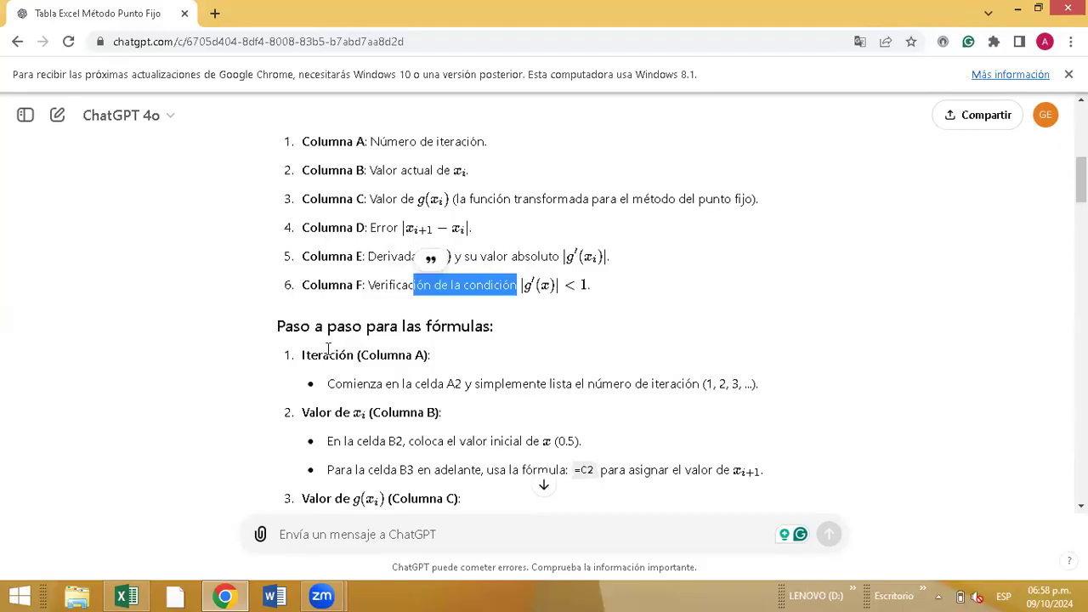
- Following ChatGPT's column A instructions, number the iterations from 1 to 18 in cells A2:A19 of the punto fijo sheet in Excel
{"action": "left_click_drag", "start_coordinate": [315, 326], "coordinate": [431, 326]}
{"action": "left_click", "coordinate": [357, 357]}
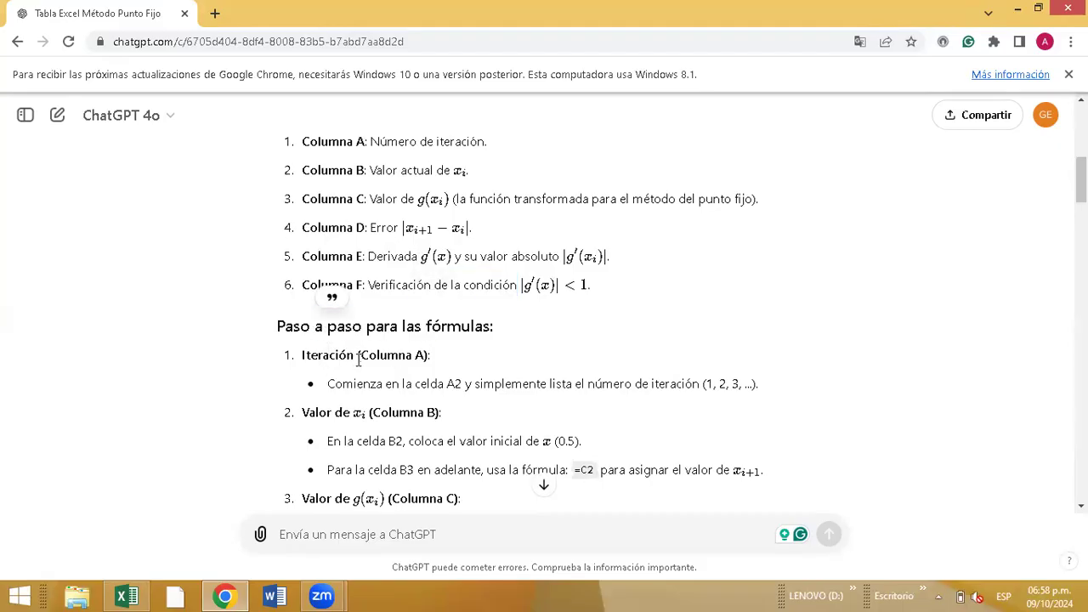
{"action": "left_click_drag", "start_coordinate": [306, 357], "coordinate": [582, 390]}
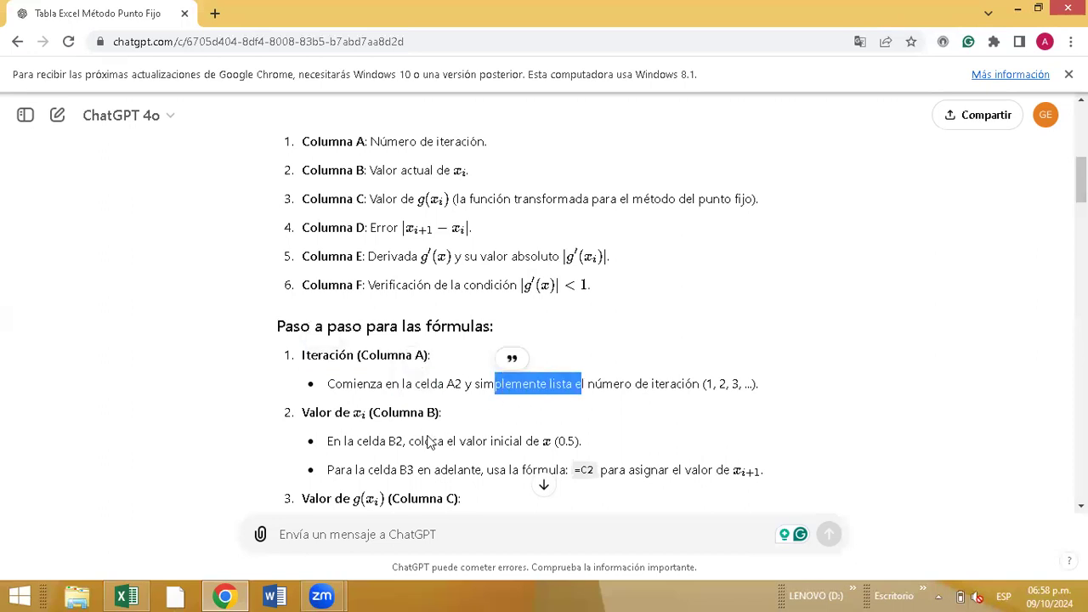
{"action": "left_click", "coordinate": [126, 595]}
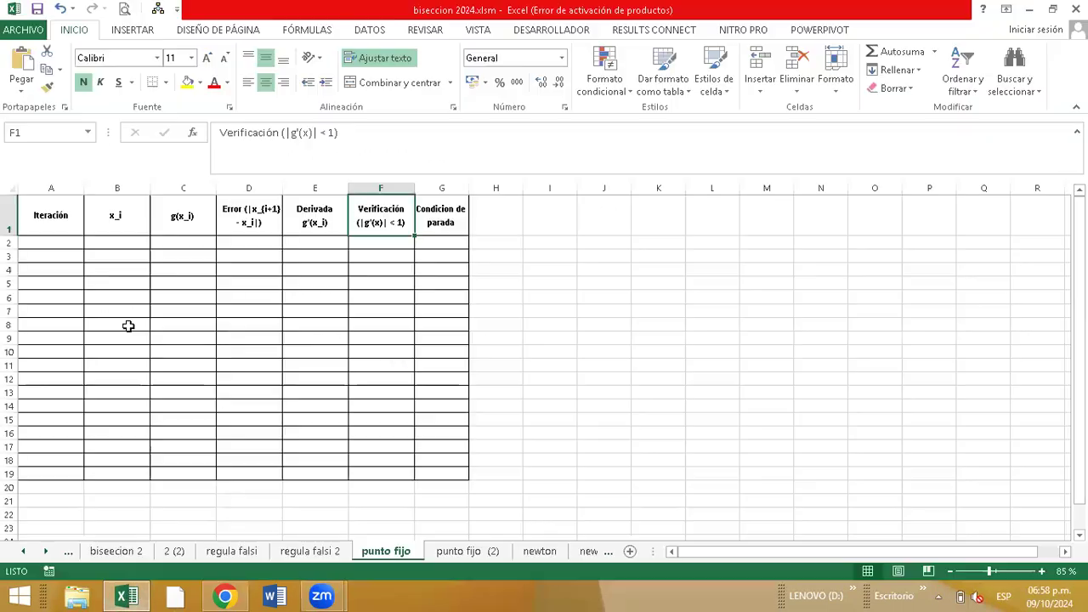
{"action": "left_click", "coordinate": [54, 245]}
{"action": "type", "text": "1"}
{"action": "key", "text": "Return"}
{"action": "type", "text": "2"}
{"action": "key", "text": "Return"}
{"action": "left_click_drag", "start_coordinate": [54, 245], "coordinate": [80, 479]}
- Check ChatGPT's column B instructions and enter the initial x_i value 0,5 in cell B2 in Excel
{"action": "left_click", "coordinate": [107, 244]}
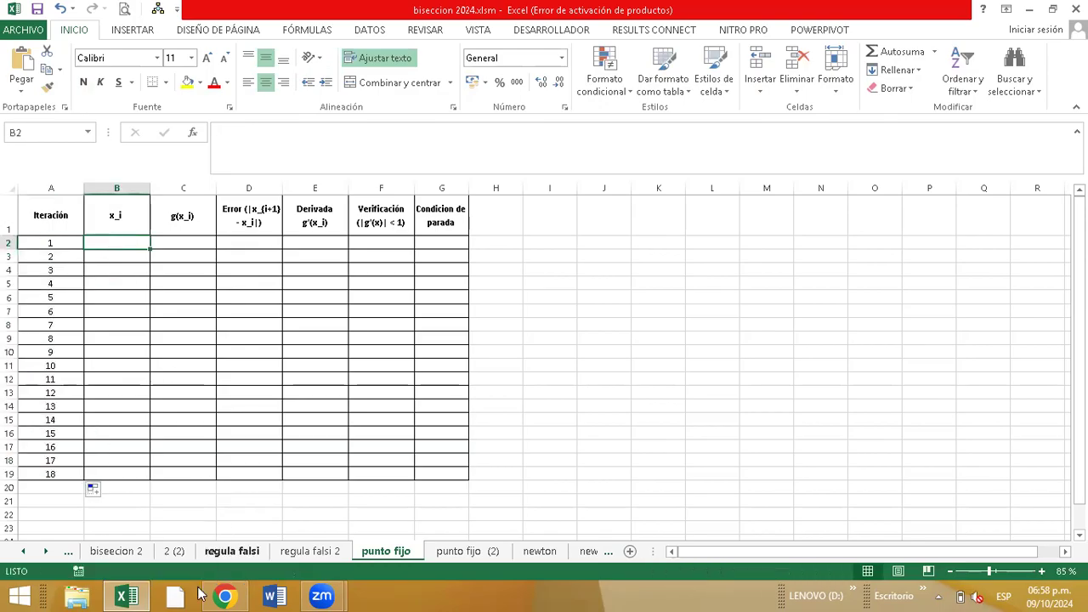
{"action": "left_click", "coordinate": [223, 595]}
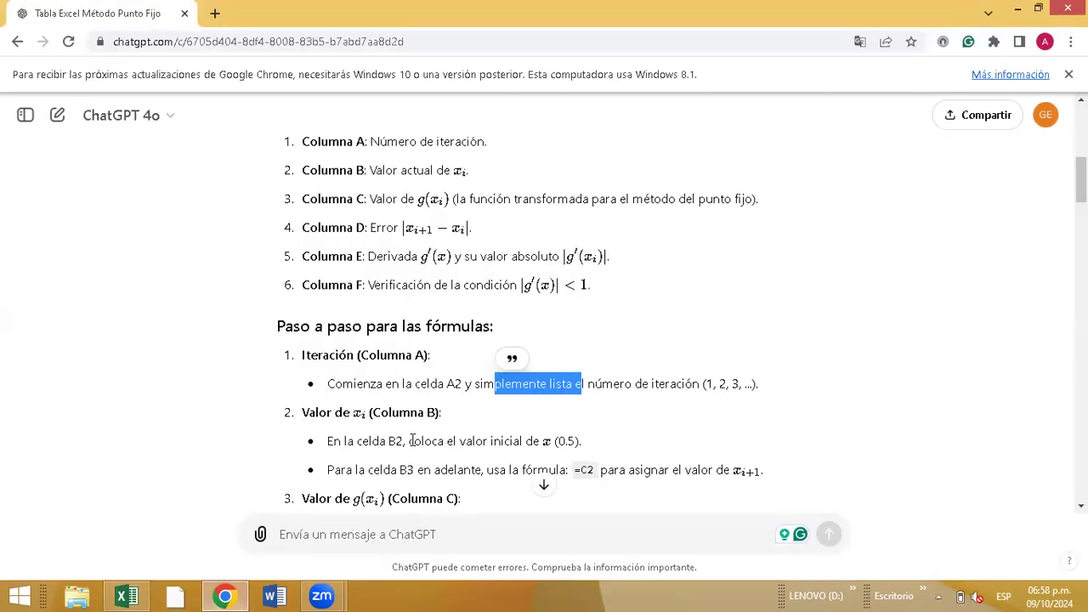
{"action": "left_click", "coordinate": [350, 411]}
{"action": "scroll", "coordinate": [370, 427], "scroll_direction": "down", "scroll_amount": 1}
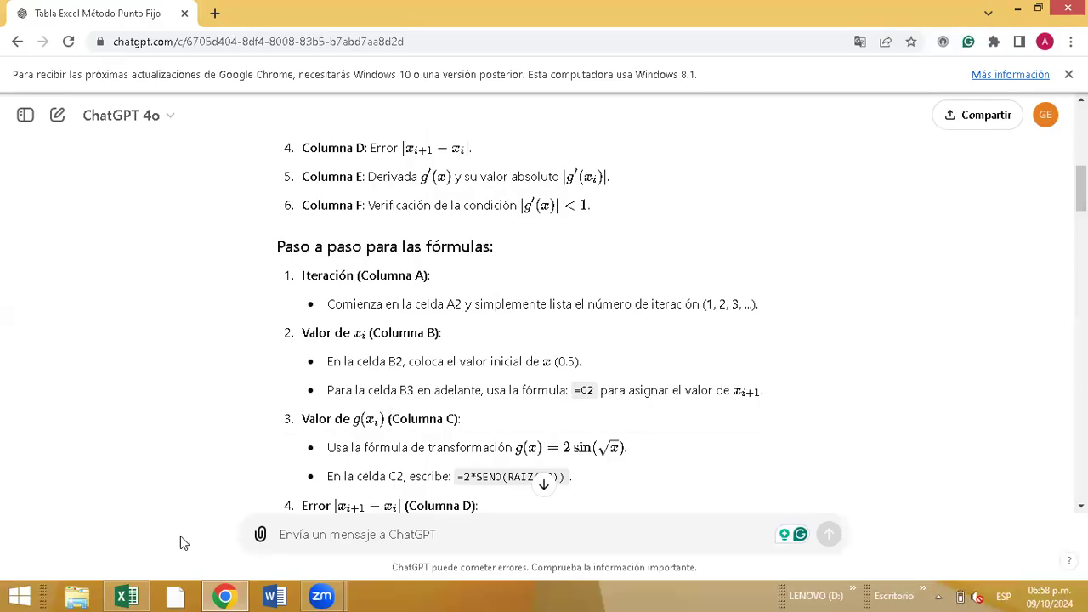
{"action": "left_click", "coordinate": [126, 595]}
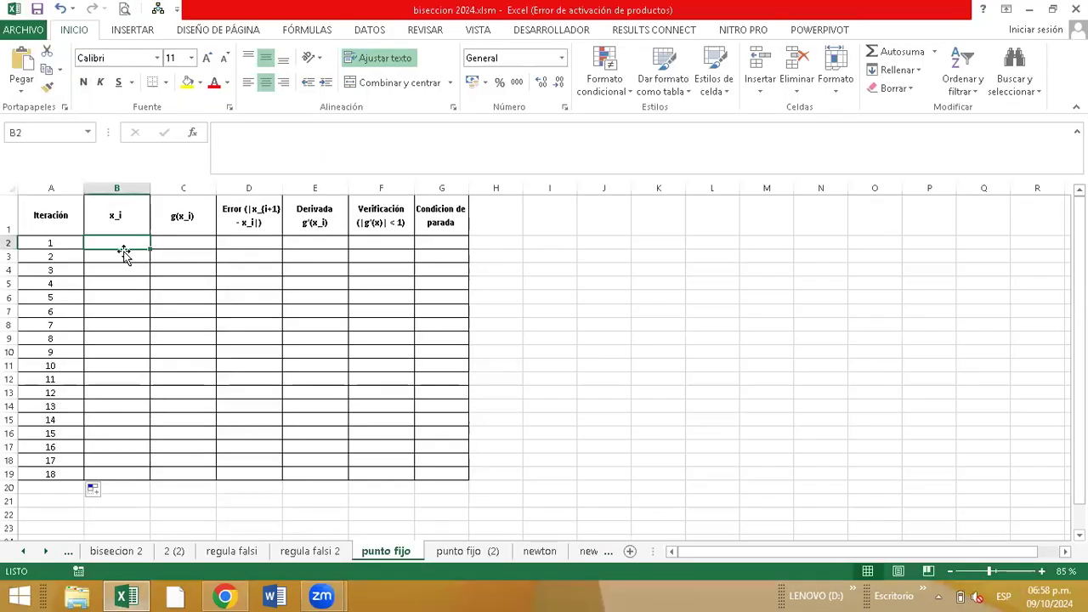
{"action": "type", "text": "0,5"}
{"action": "key", "text": "Return"}
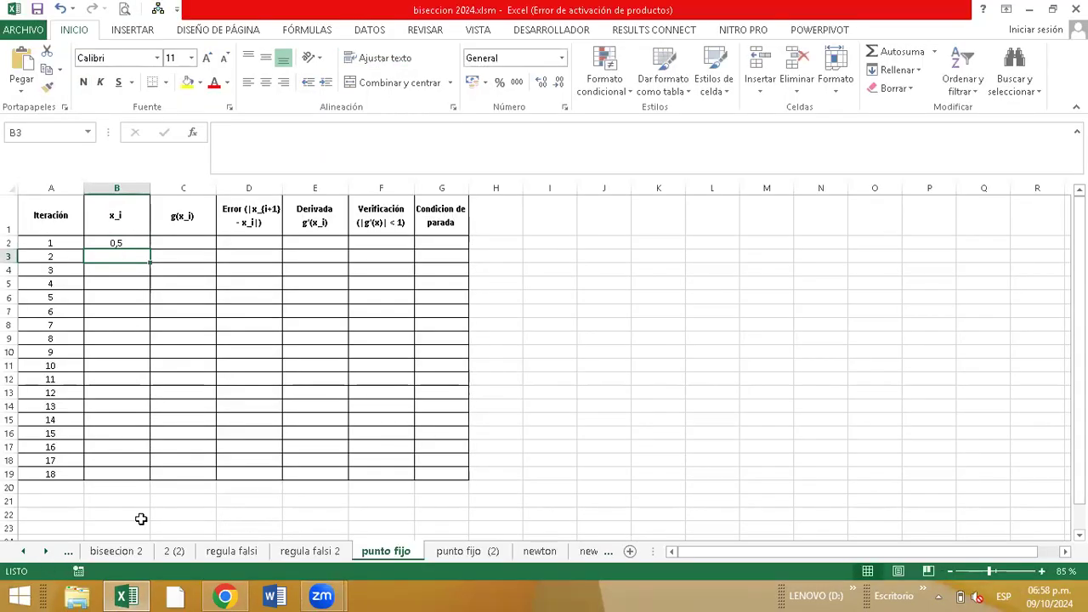
- Copy ChatGPT's column B formula =C2 and enter it in cell B3 of the punto fijo sheet in Excel
{"action": "left_click", "coordinate": [225, 595]}
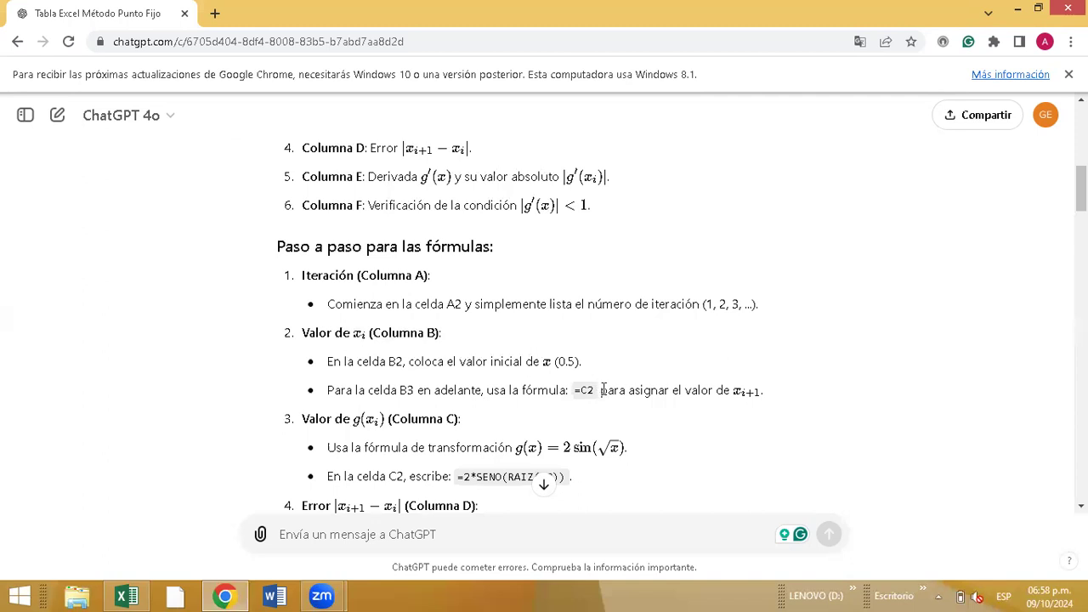
{"action": "left_click_drag", "start_coordinate": [576, 390], "coordinate": [594, 391]}
{"action": "key", "text": "ctrl+c"}
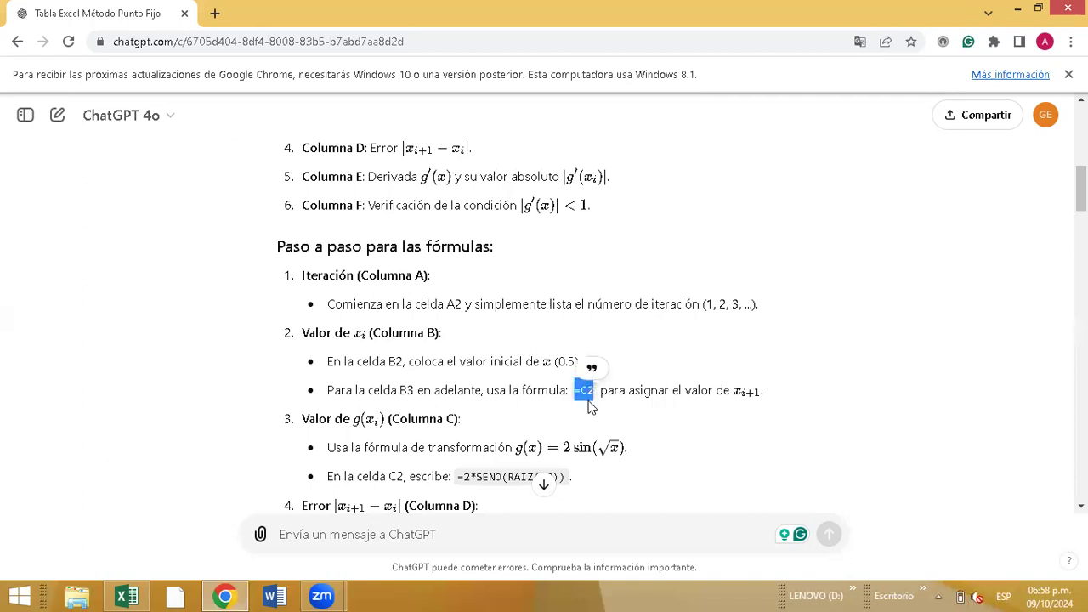
{"action": "left_click", "coordinate": [125, 595]}
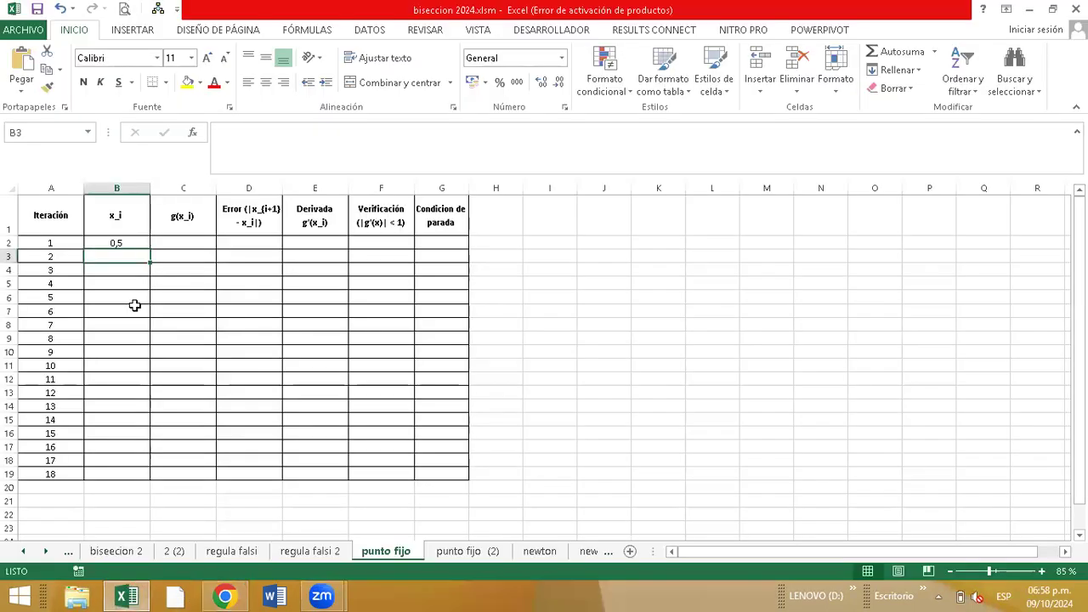
{"action": "key", "text": "ctrl+v"}
{"action": "double_click", "coordinate": [139, 255]}
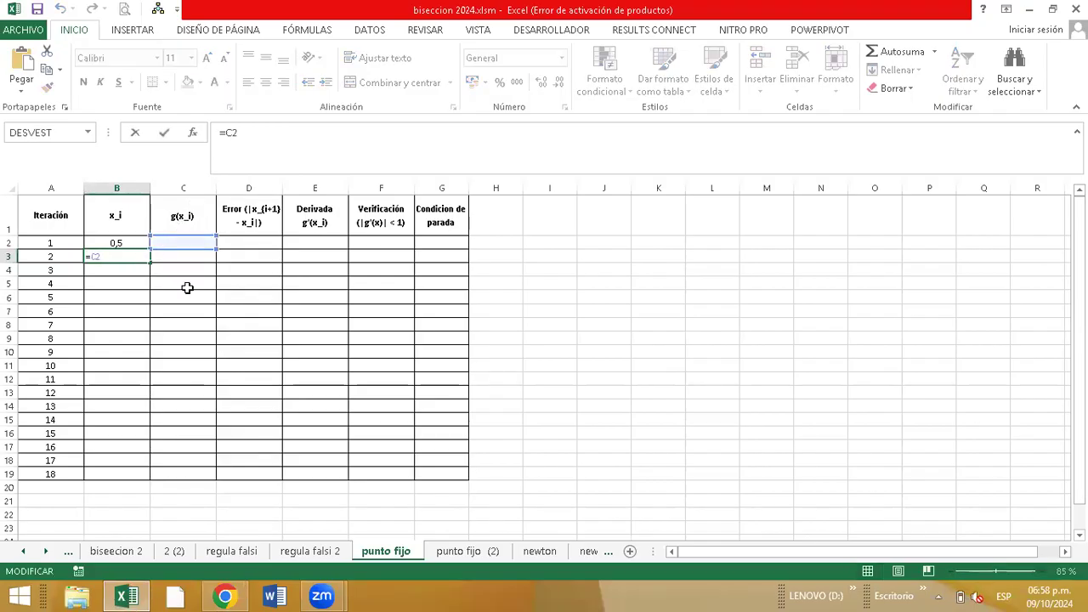
{"action": "key", "text": "Return"}
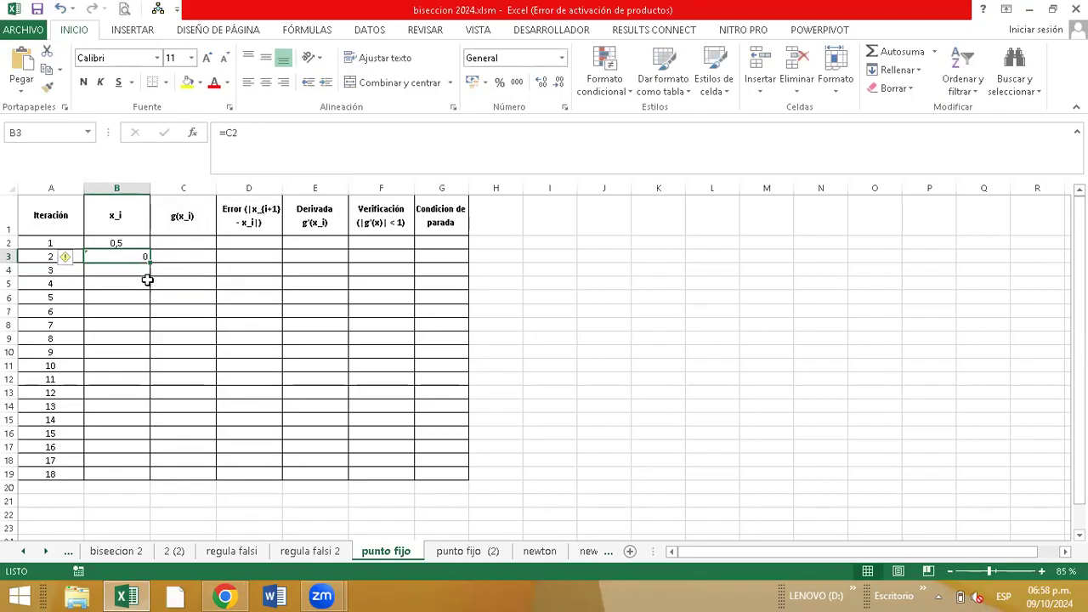
- Copy ChatGPT's g(x_i) formula =2*SENO(RAIZ(B2)) and enter it in cell C2 in Excel
{"action": "left_click", "coordinate": [224, 595]}
{"action": "scroll", "coordinate": [344, 437], "scroll_direction": "down", "scroll_amount": 1}
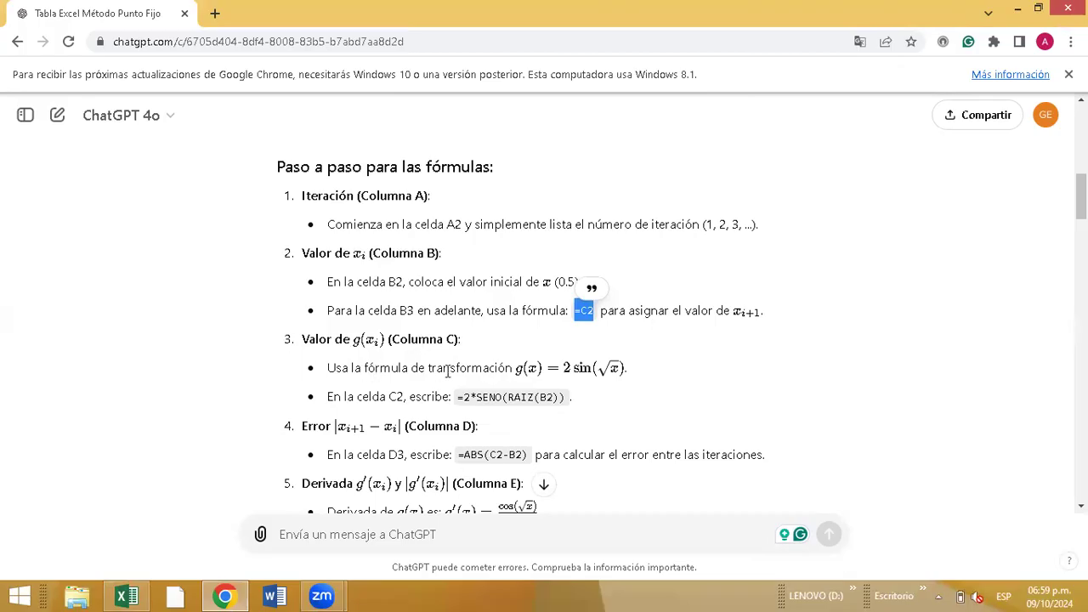
{"action": "left_click_drag", "start_coordinate": [514, 368], "coordinate": [645, 383]}
{"action": "left_click", "coordinate": [645, 382]}
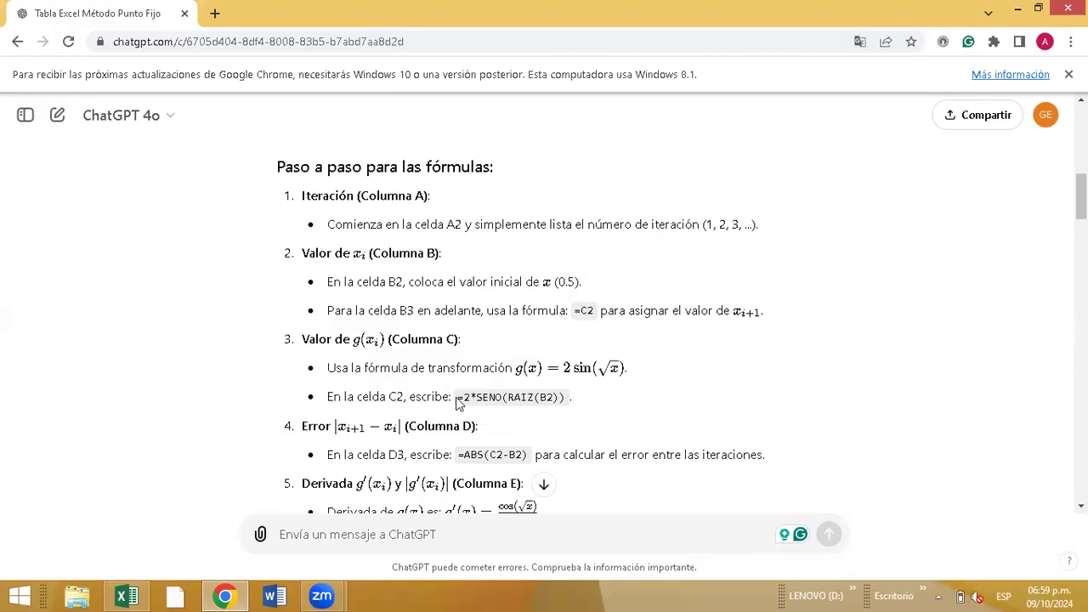
{"action": "left_click_drag", "start_coordinate": [458, 399], "coordinate": [564, 400]}
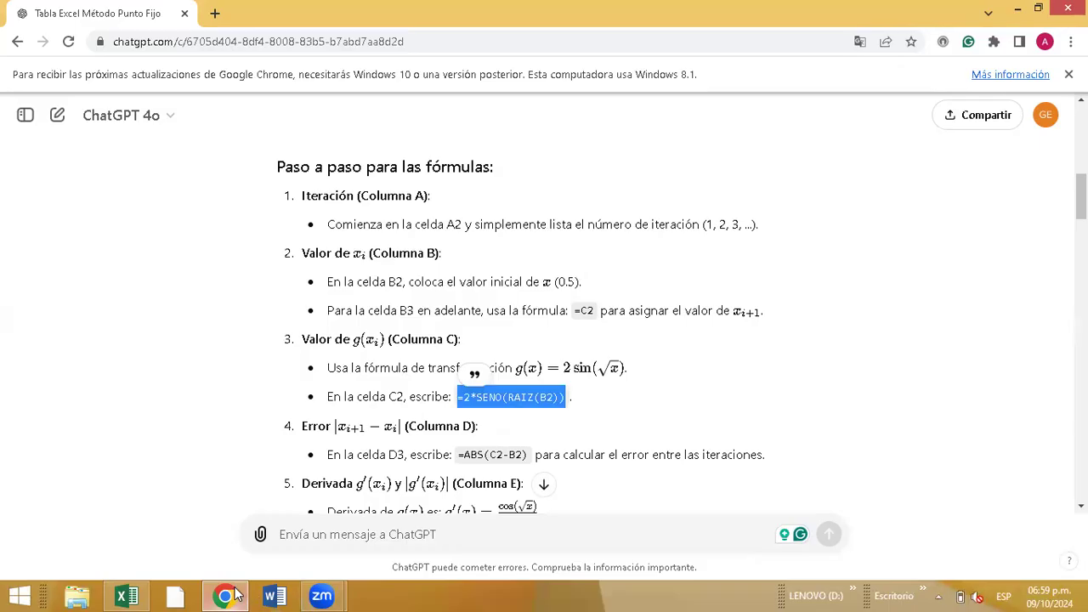
{"action": "left_click", "coordinate": [125, 595]}
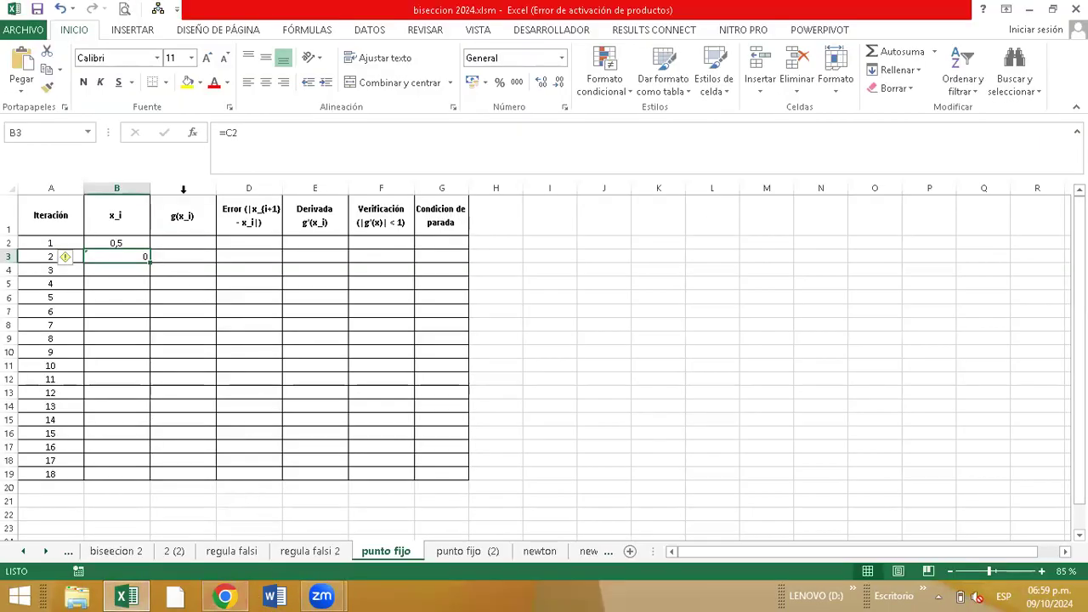
{"action": "left_click", "coordinate": [194, 242]}
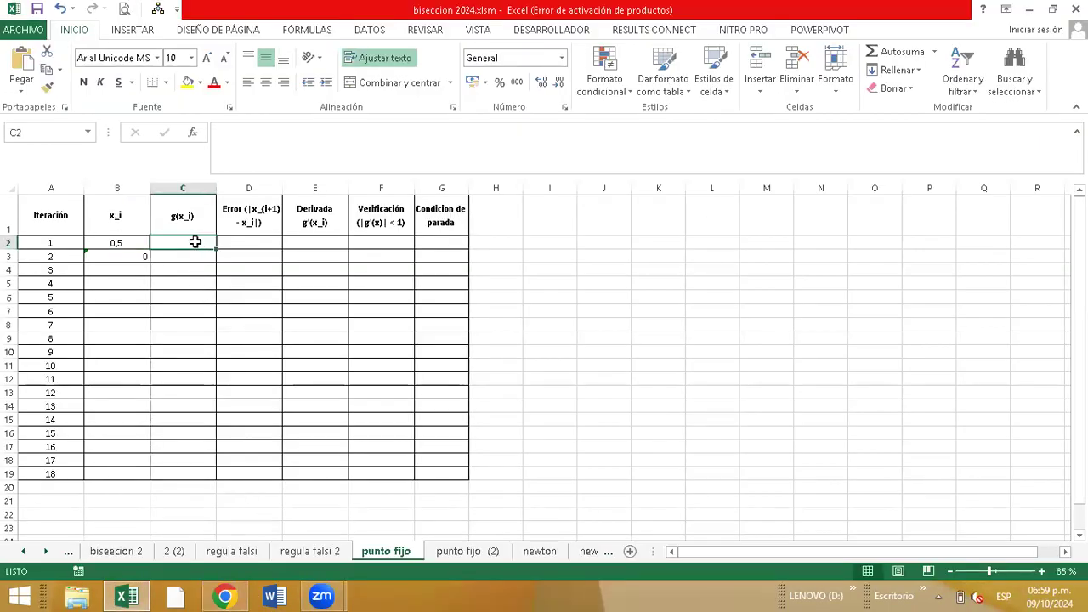
{"action": "key", "text": "ctrl+v"}
{"action": "key", "text": "Return"}
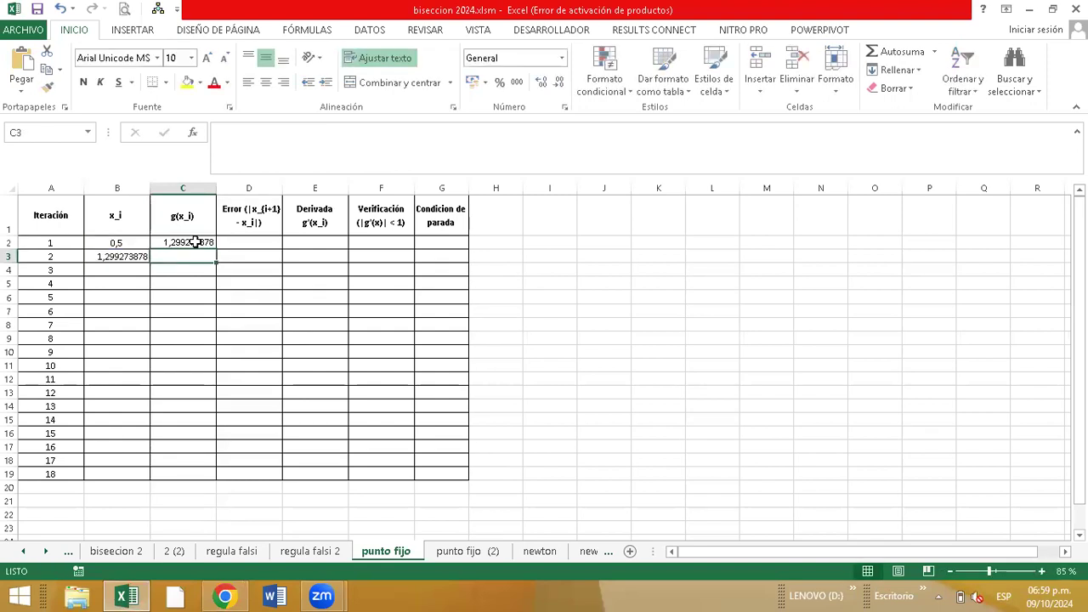
- Copy ChatGPT's error formula =ABS(C2-B2) and paste it into cell D3 in Excel
{"action": "left_click", "coordinate": [128, 595]}
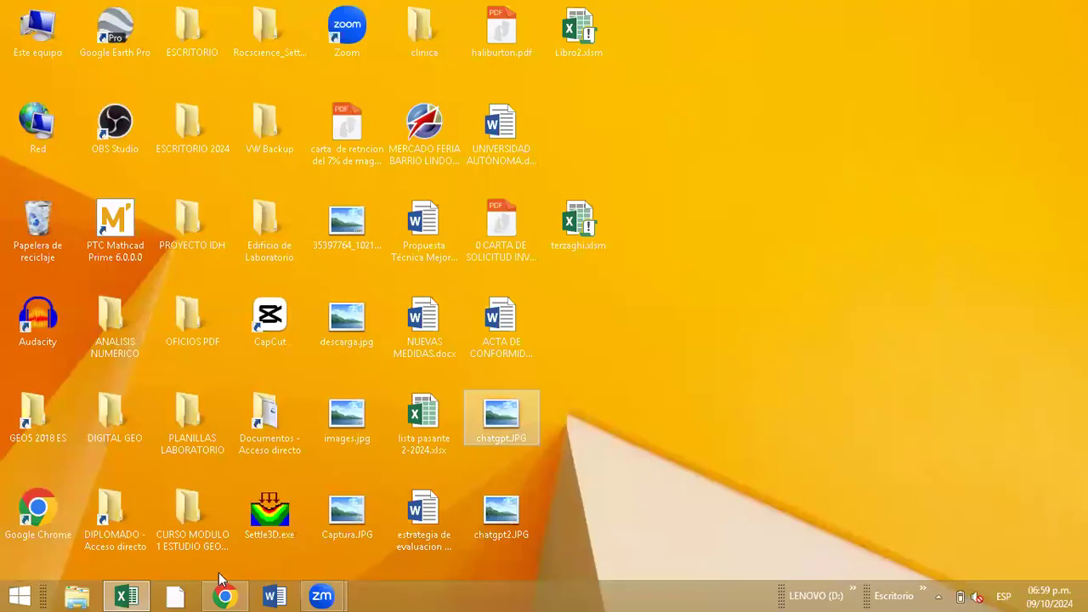
{"action": "left_click", "coordinate": [128, 595]}
{"action": "left_click", "coordinate": [224, 595]}
{"action": "scroll", "coordinate": [408, 378], "scroll_direction": "down", "scroll_amount": 2}
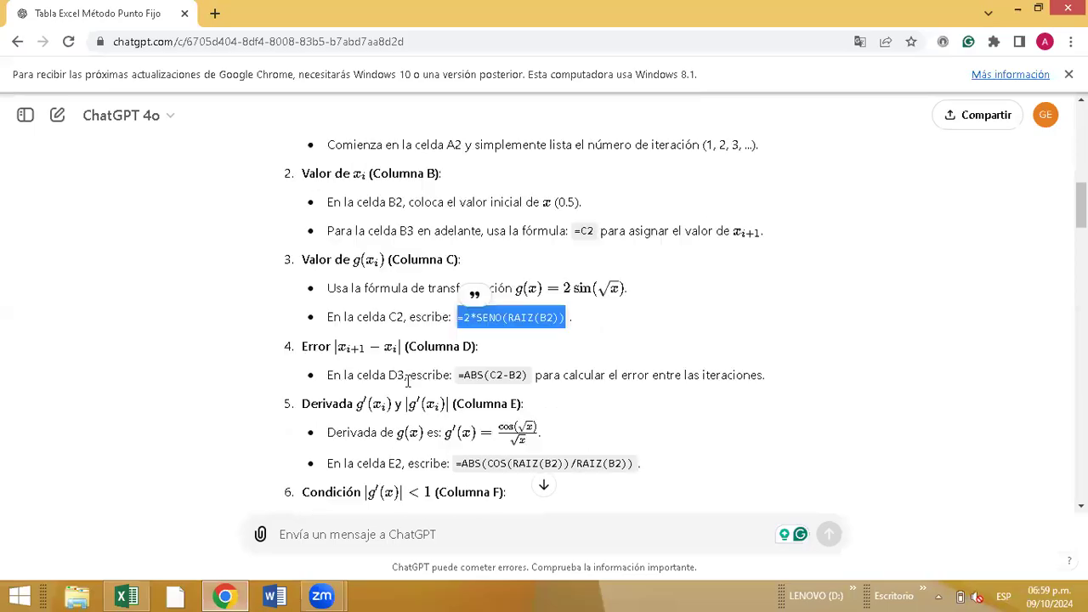
{"action": "scroll", "coordinate": [365, 375], "scroll_direction": "down", "scroll_amount": 1}
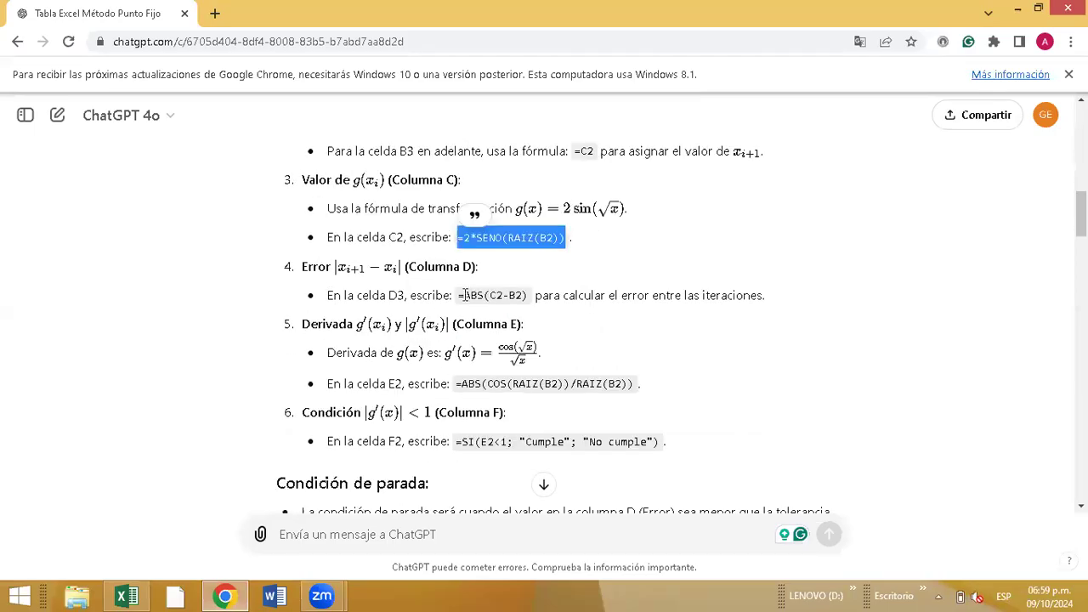
{"action": "left_click_drag", "start_coordinate": [460, 295], "coordinate": [528, 303]}
{"action": "key", "text": "ctrl+c"}
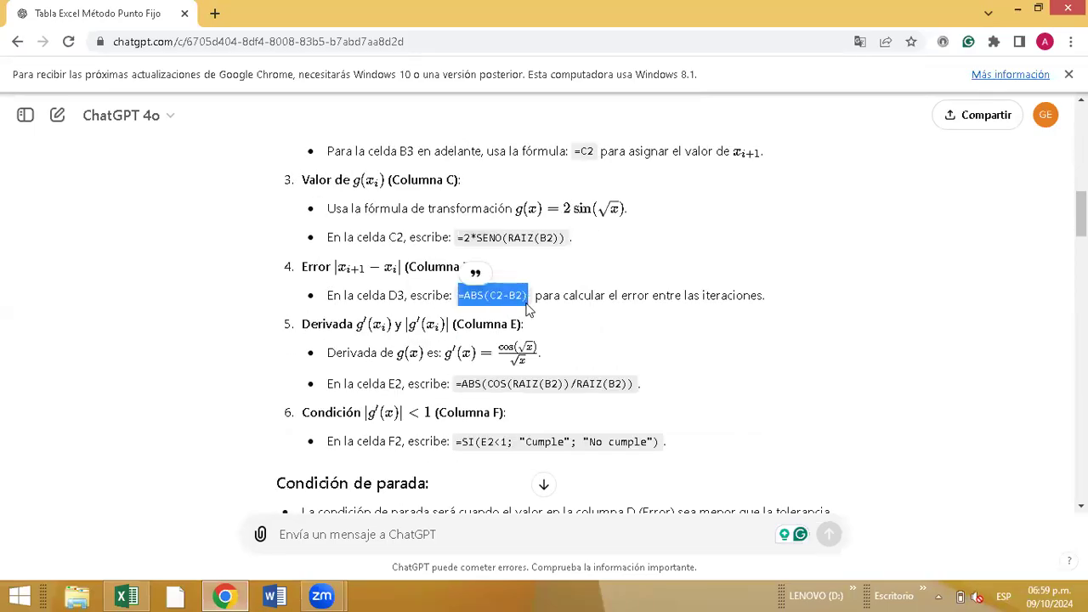
{"action": "left_click", "coordinate": [127, 595]}
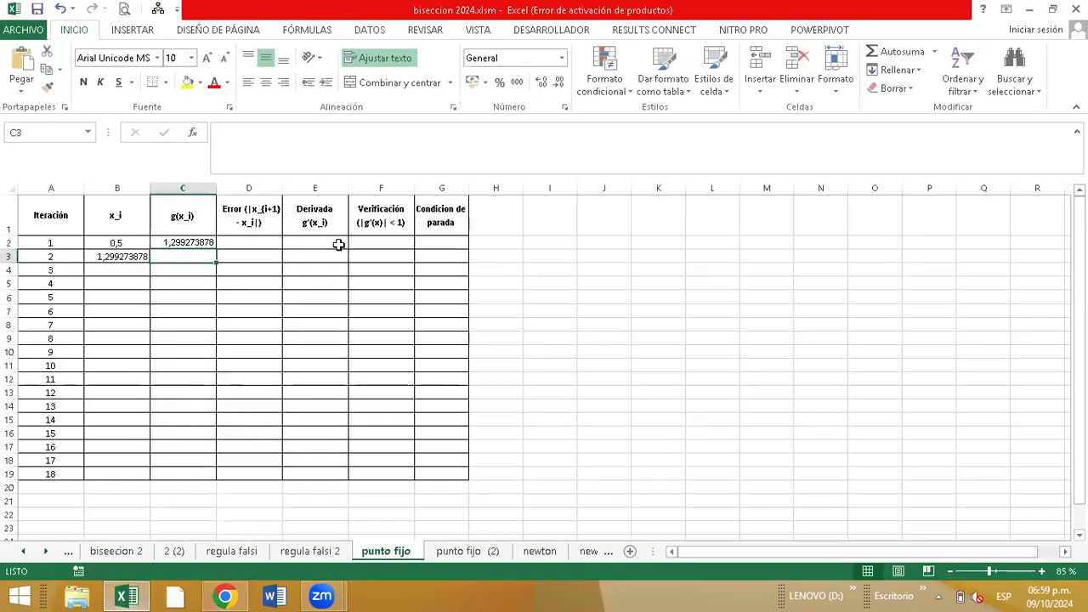
{"action": "left_click", "coordinate": [254, 240]}
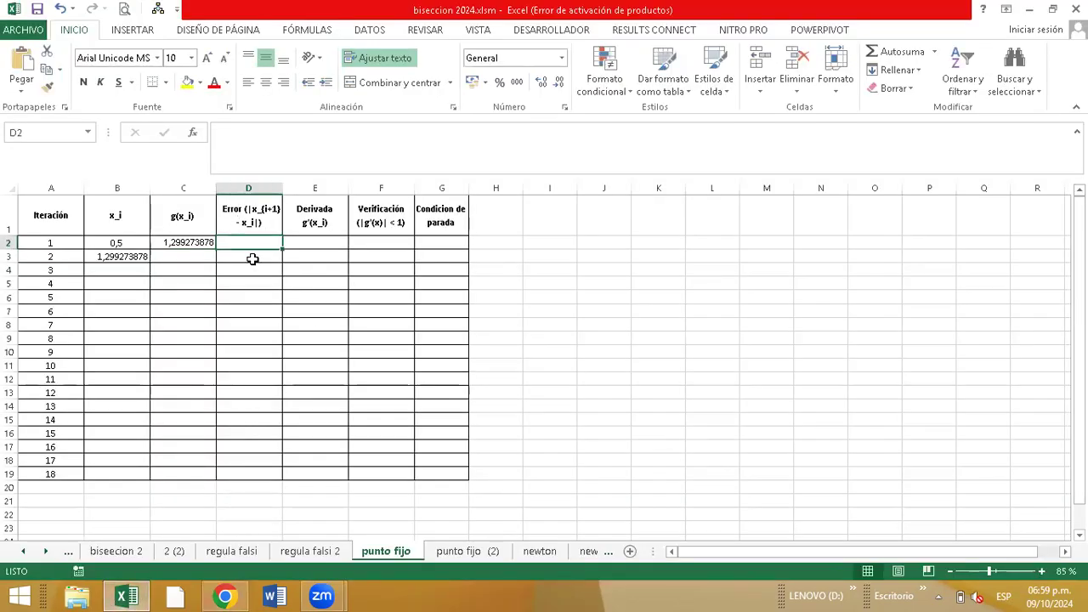
{"action": "left_click", "coordinate": [253, 258]}
{"action": "key", "text": "ctrl+v"}
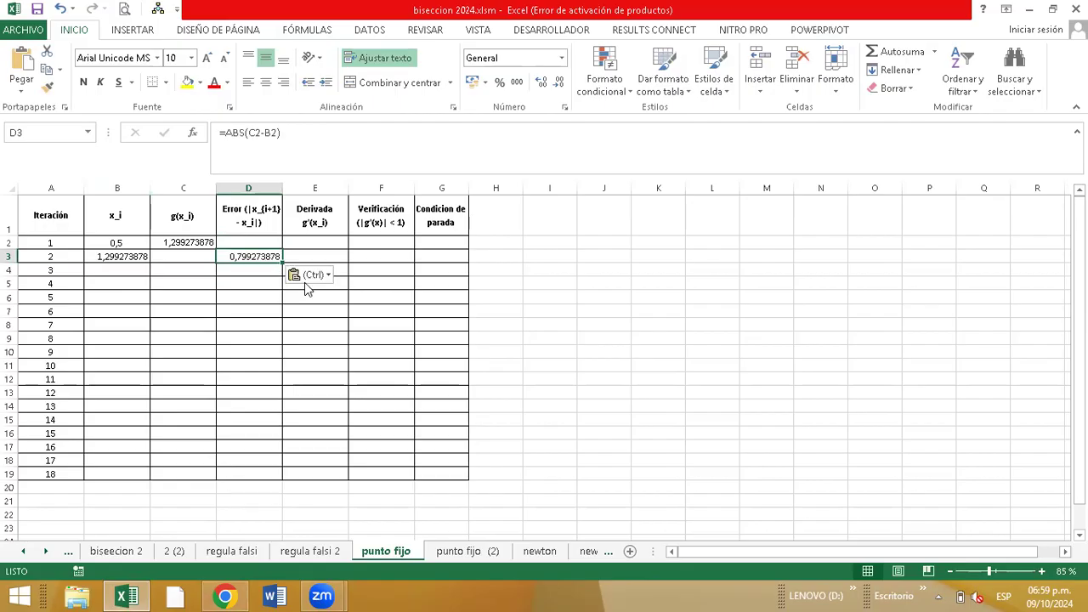
- Copy ChatGPT's derivative formula =ABS(COS(RAIZ(B2))/RAIZ(B2)) and enter it in cell E2 in Excel
{"action": "left_click", "coordinate": [226, 594]}
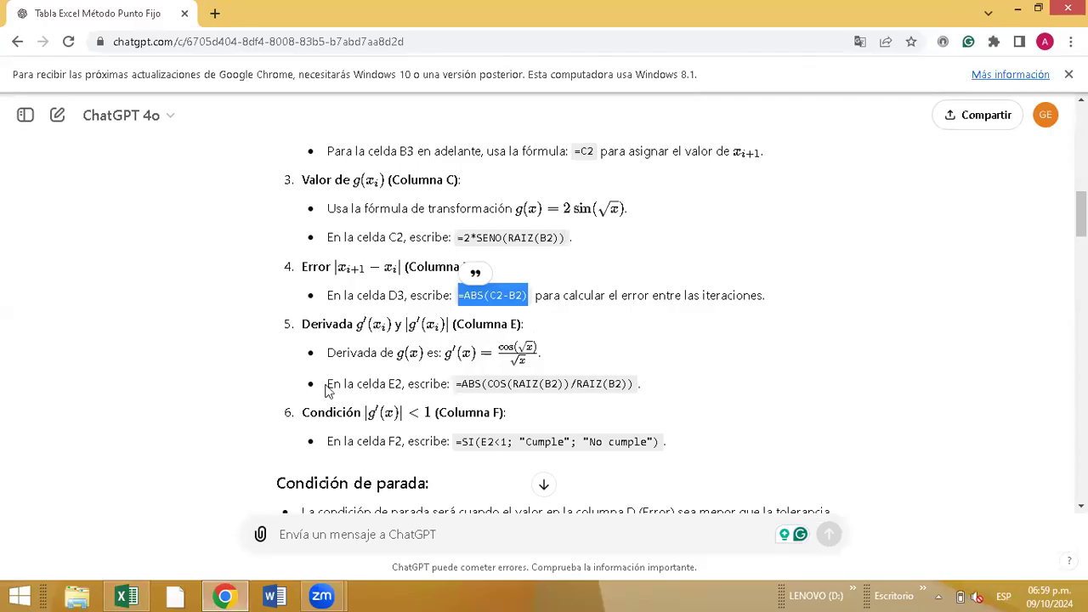
{"action": "left_click_drag", "start_coordinate": [456, 388], "coordinate": [639, 385]}
{"action": "key", "text": "ctrl+c"}
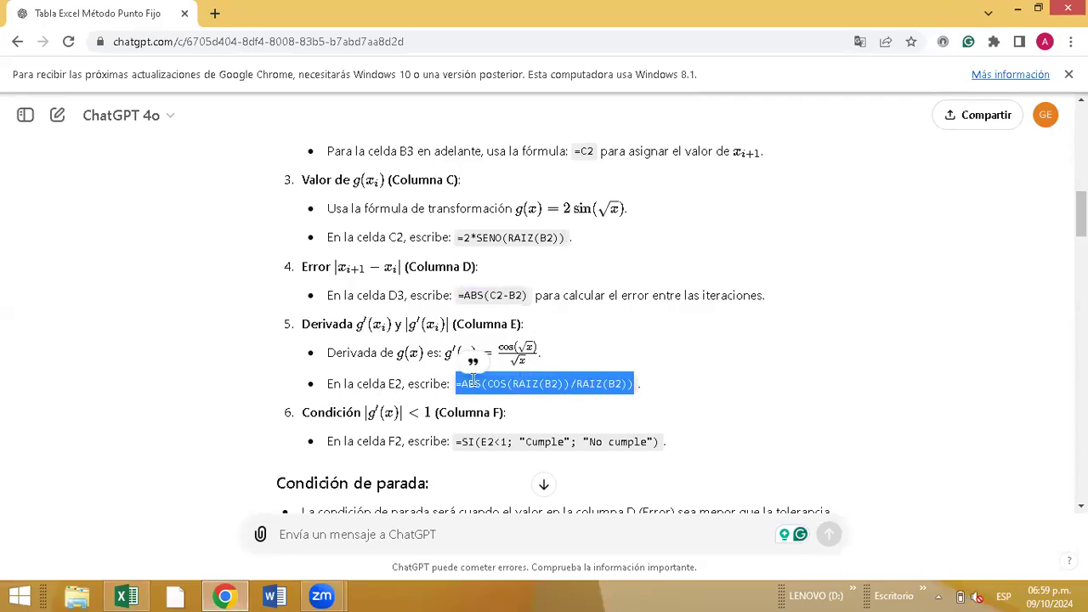
{"action": "left_click", "coordinate": [129, 595]}
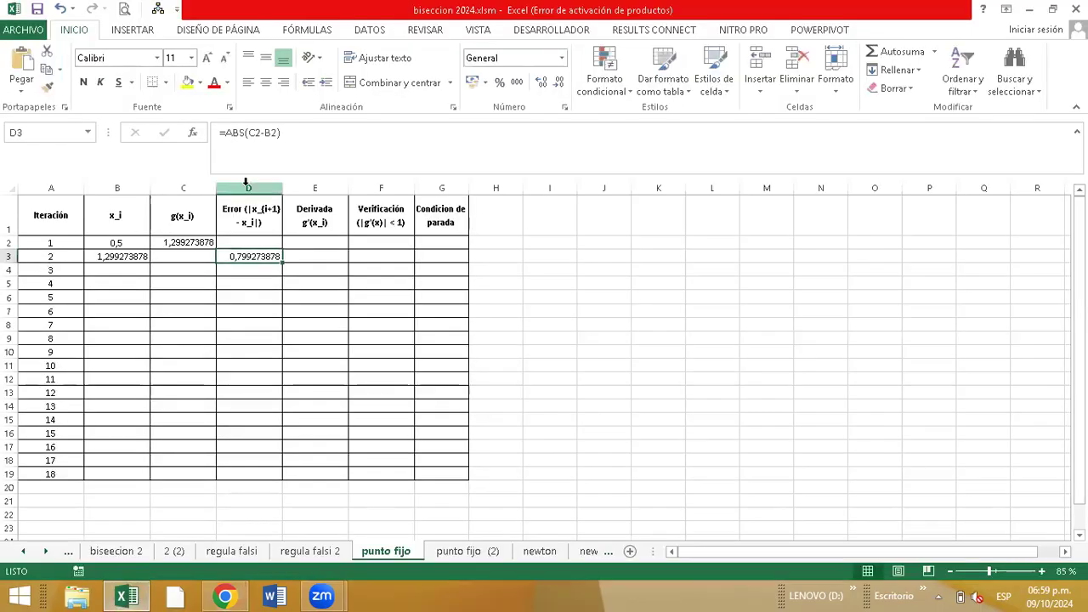
{"action": "left_click", "coordinate": [316, 187]}
{"action": "double_click", "coordinate": [316, 242]}
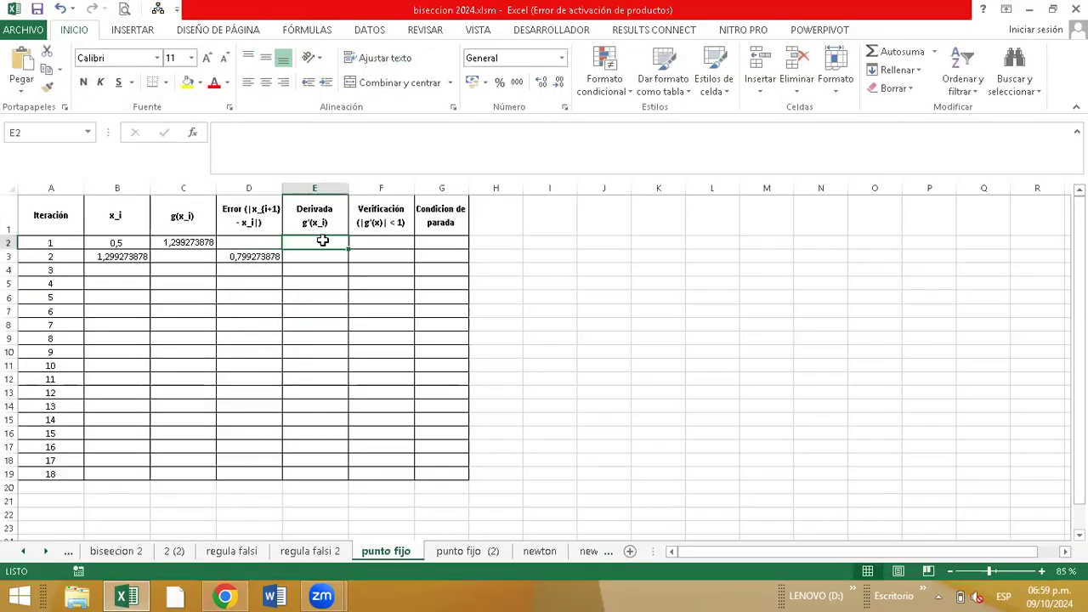
{"action": "key", "text": "ctrl+v"}
{"action": "key", "text": "Return"}
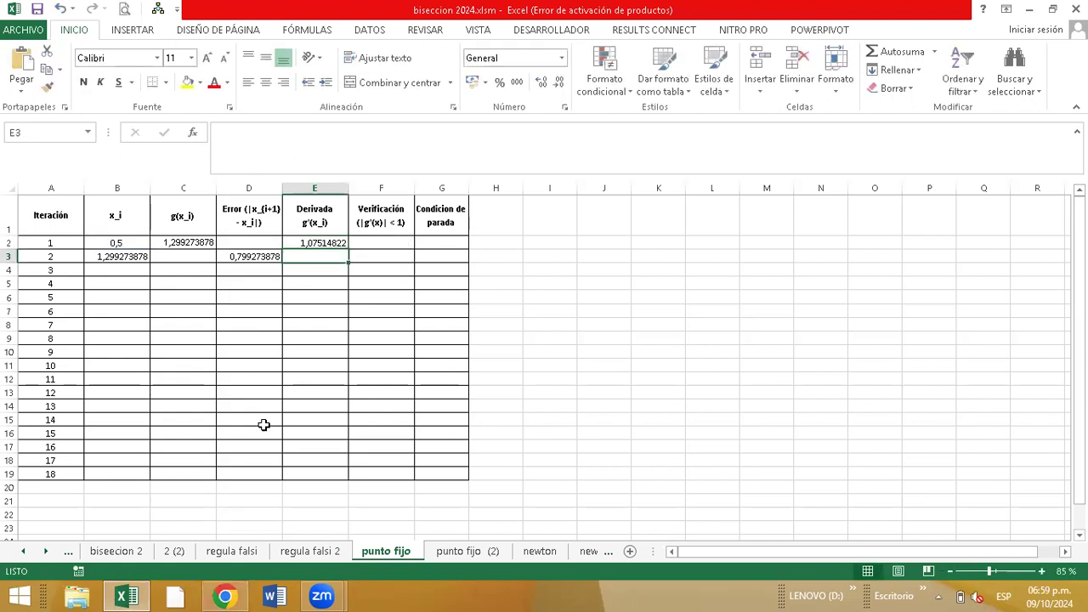
- Copy ChatGPT's verification formula =SI(E2<1; "Cumple"; "No cumple") and enter it in cell F2 in Excel
{"action": "left_click", "coordinate": [225, 595]}
{"action": "scroll", "coordinate": [452, 363], "scroll_direction": "down", "scroll_amount": 1}
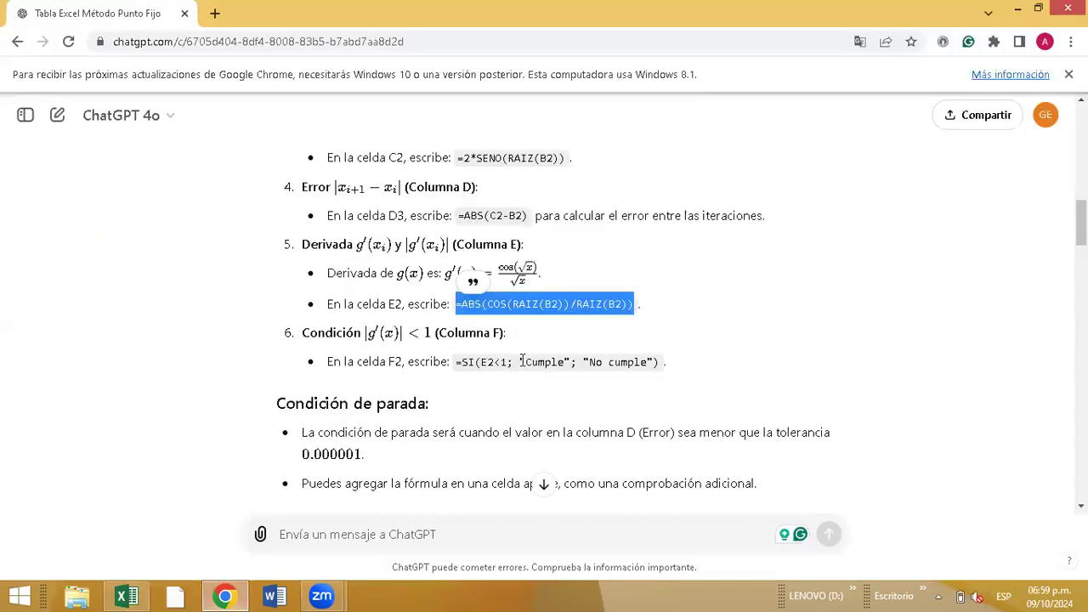
{"action": "left_click_drag", "start_coordinate": [459, 362], "coordinate": [658, 365]}
{"action": "key", "text": "ctrl+c"}
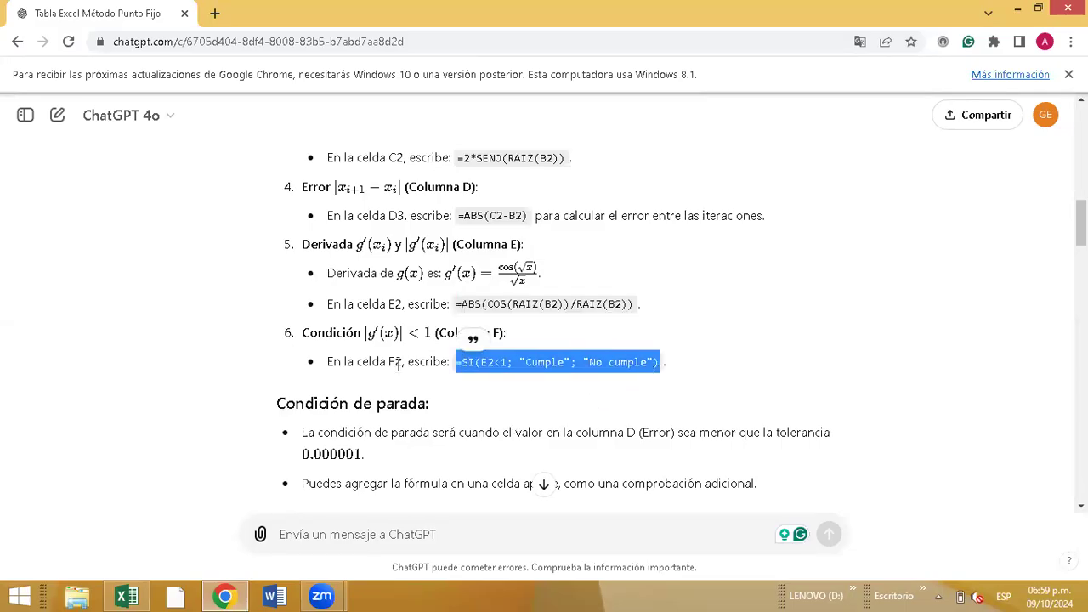
{"action": "left_click", "coordinate": [134, 595]}
{"action": "left_click", "coordinate": [370, 243]}
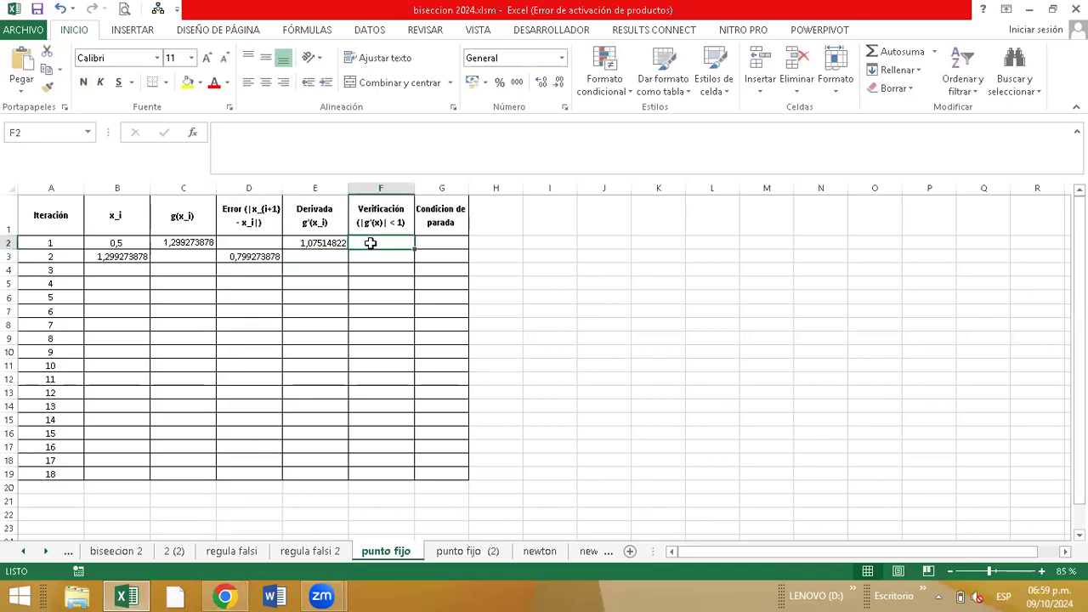
{"action": "double_click", "coordinate": [377, 243]}
{"action": "key", "text": "ctrl+v"}
{"action": "key", "text": "Return"}
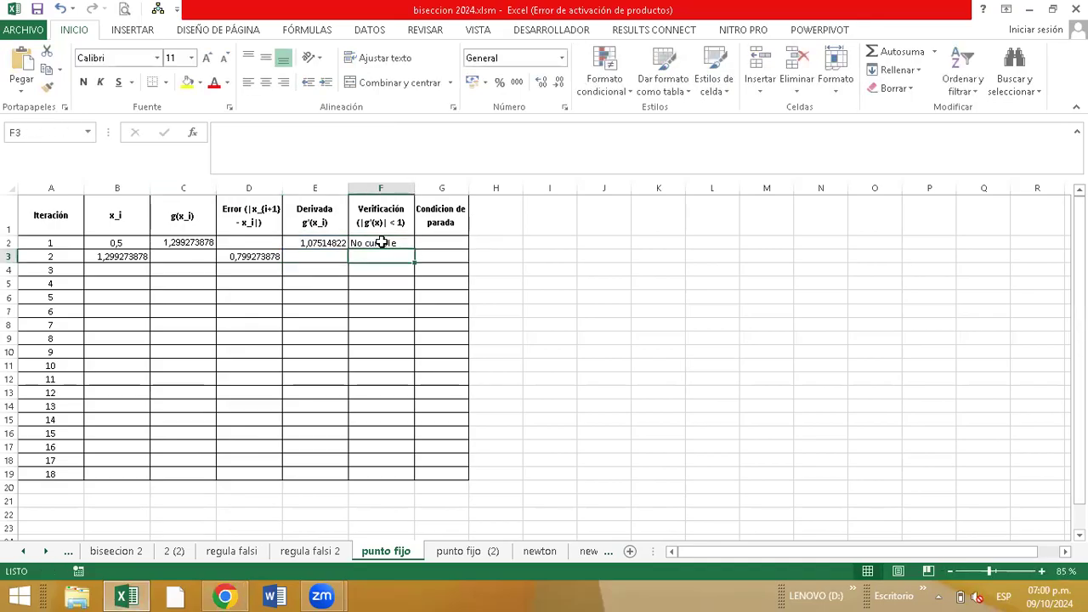
- Find the stopping-condition formula for column G in the ChatGPT conversation and copy =SI(D3<0.000001; "Parar"; "Continuar")
{"action": "left_click", "coordinate": [228, 595]}
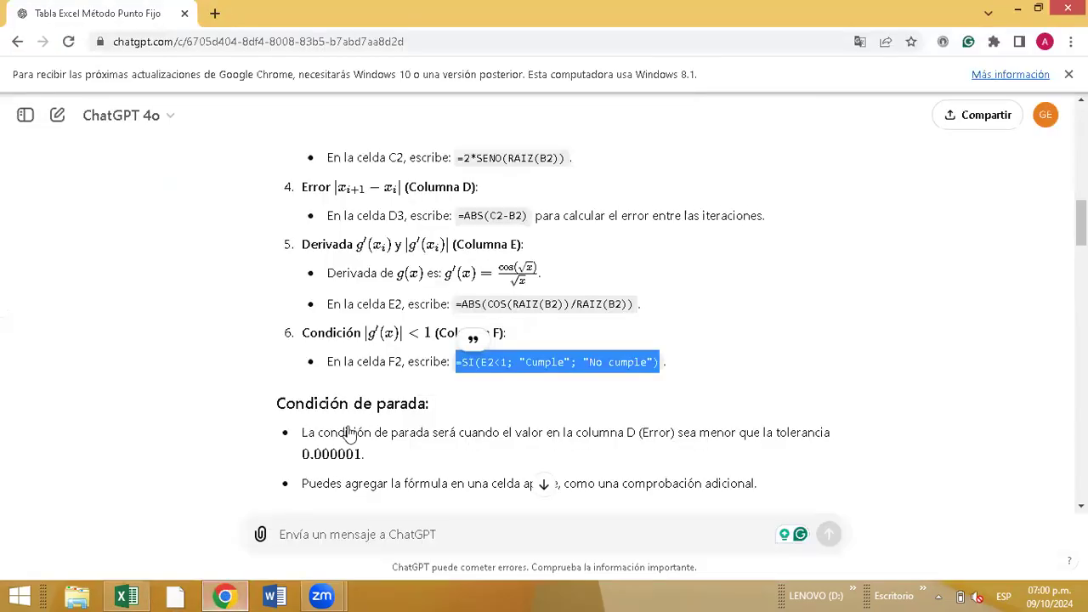
{"action": "scroll", "coordinate": [378, 400], "scroll_direction": "down", "scroll_amount": 1}
{"action": "scroll", "coordinate": [389, 382], "scroll_direction": "down", "scroll_amount": 1}
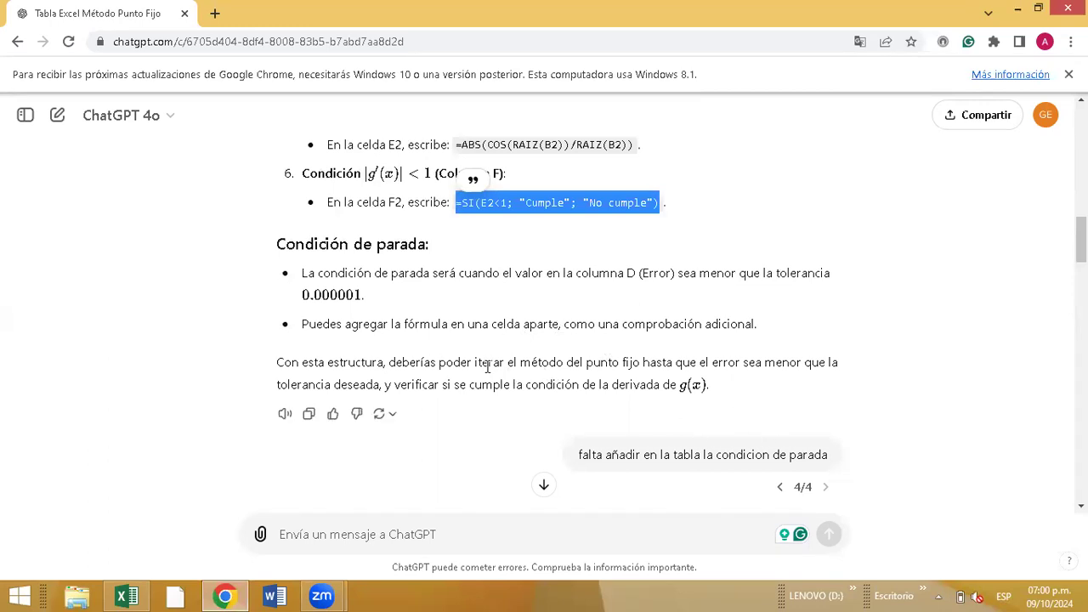
{"action": "scroll", "coordinate": [510, 364], "scroll_direction": "down", "scroll_amount": 1}
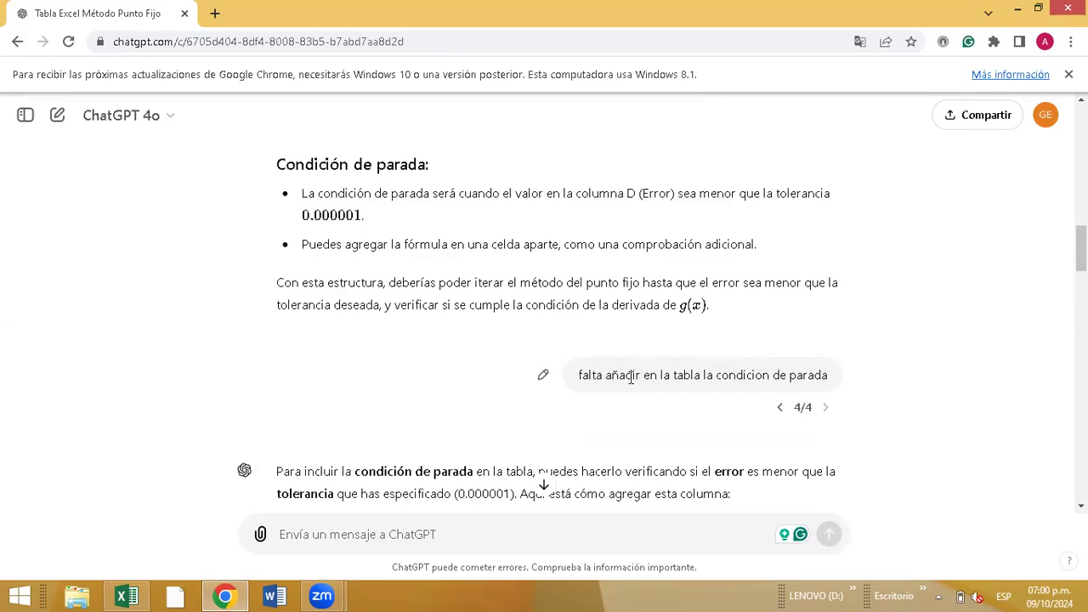
{"action": "scroll", "coordinate": [457, 420], "scroll_direction": "down", "scroll_amount": 2}
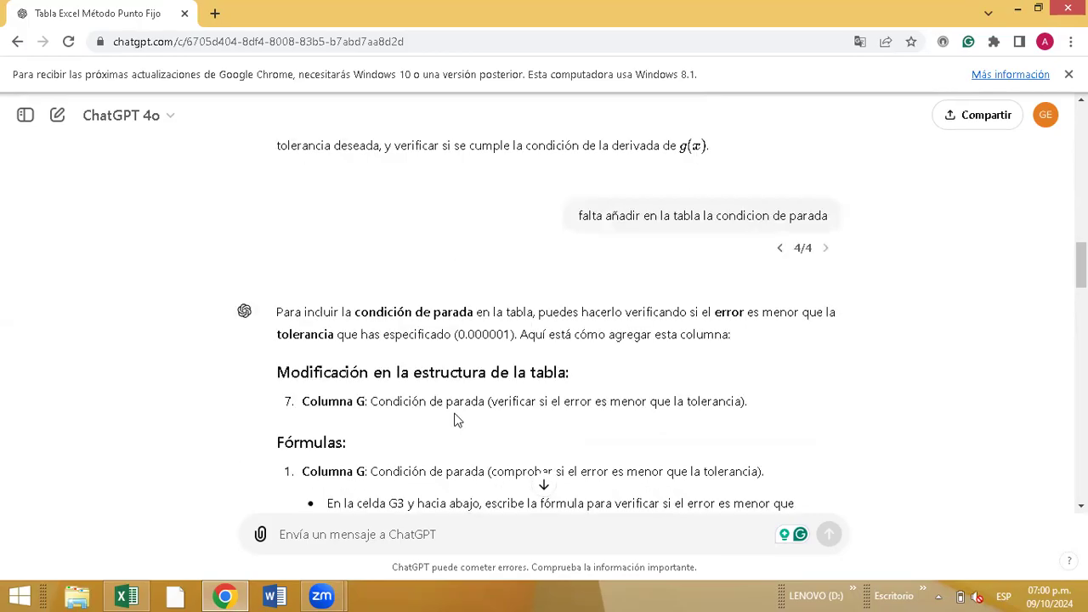
{"action": "scroll", "coordinate": [405, 344], "scroll_direction": "down", "scroll_amount": 2}
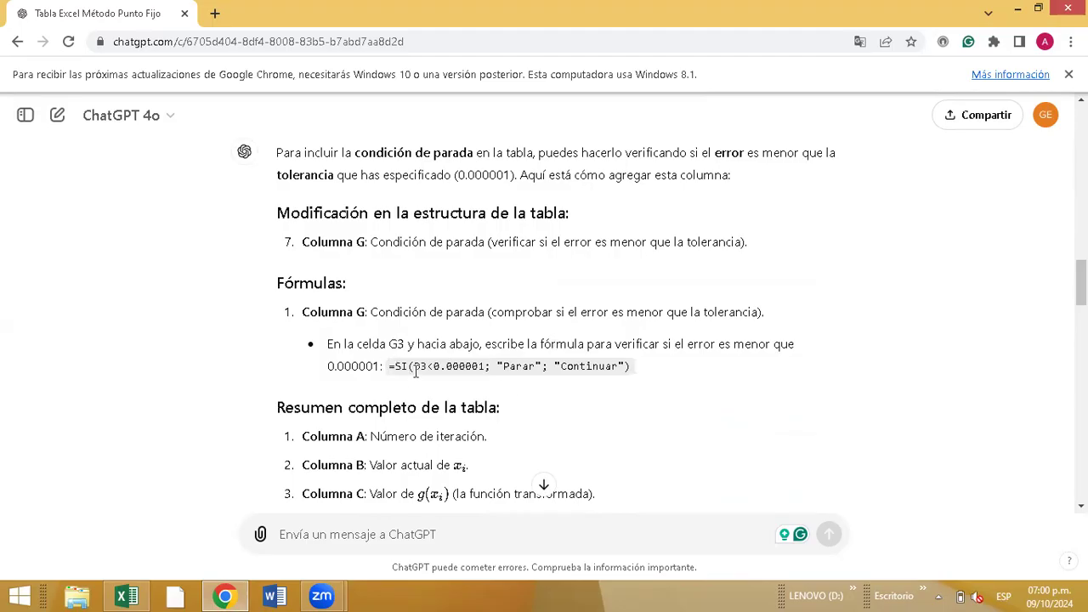
{"action": "left_click_drag", "start_coordinate": [389, 367], "coordinate": [634, 366]}
{"action": "key", "text": "ctrl+c"}
- Paste the stopping-condition formula into cell G3 in Excel and rewrite its tolerance with a decimal comma as 0,000001
{"action": "left_click", "coordinate": [126, 596]}
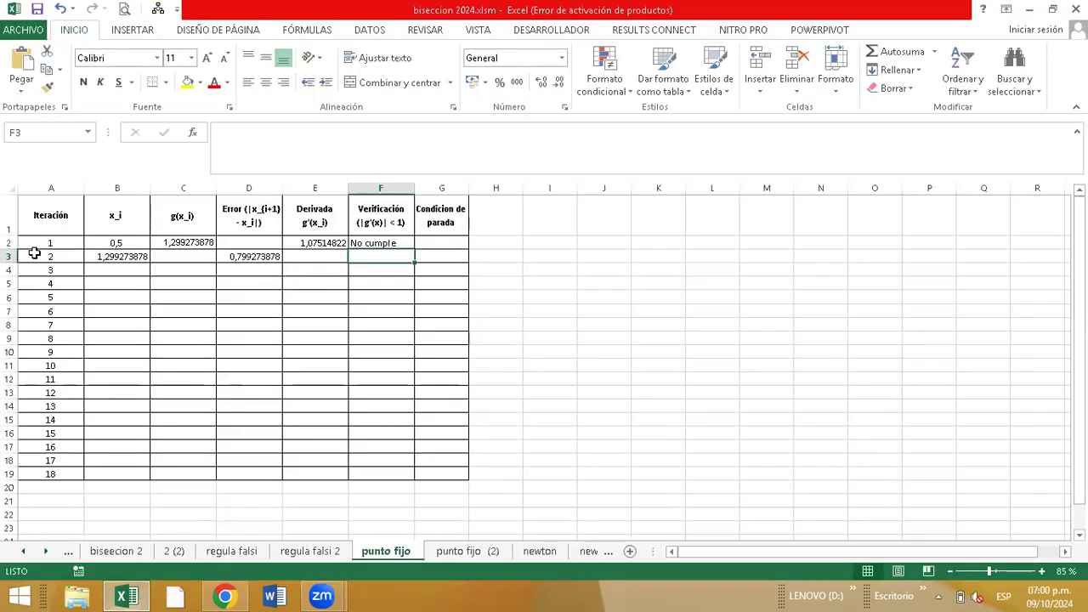
{"action": "left_click", "coordinate": [452, 256]}
{"action": "double_click", "coordinate": [451, 256]}
{"action": "key", "text": "ctrl+v"}
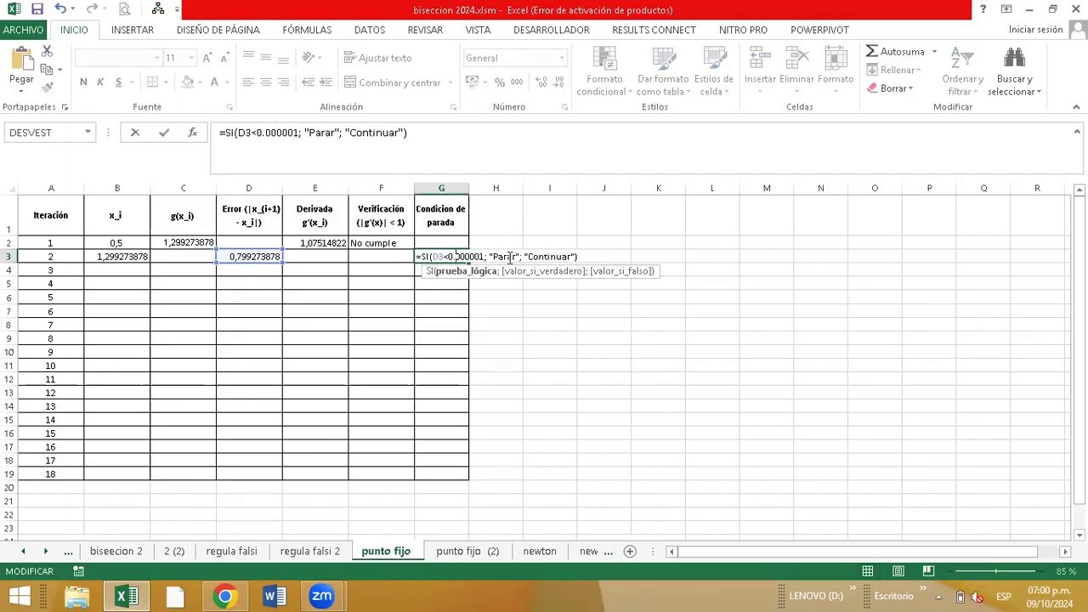
{"action": "key", "text": "Return"}
{"action": "key", "text": "Return"}
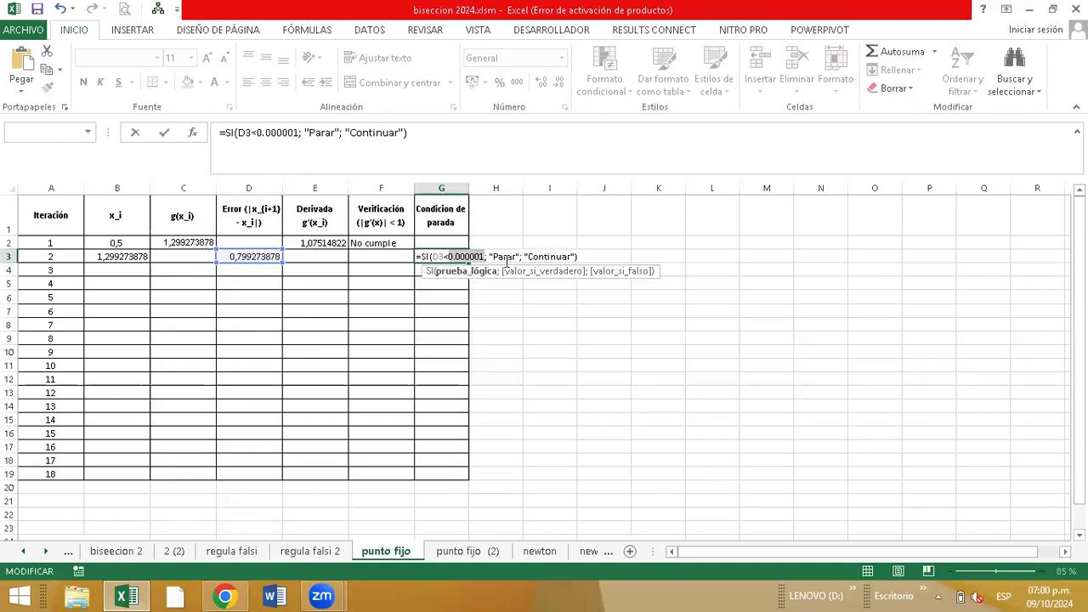
{"action": "left_click", "coordinate": [462, 255]}
{"action": "key", "text": "BackSpace"}
{"action": "type", "text": ","}
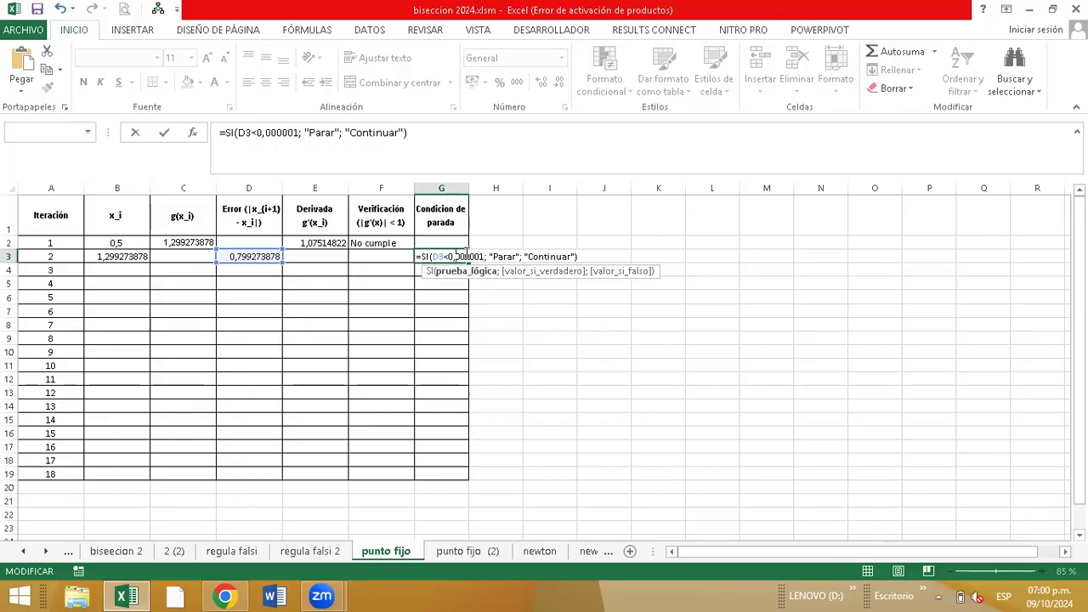
{"action": "key", "text": "Return"}
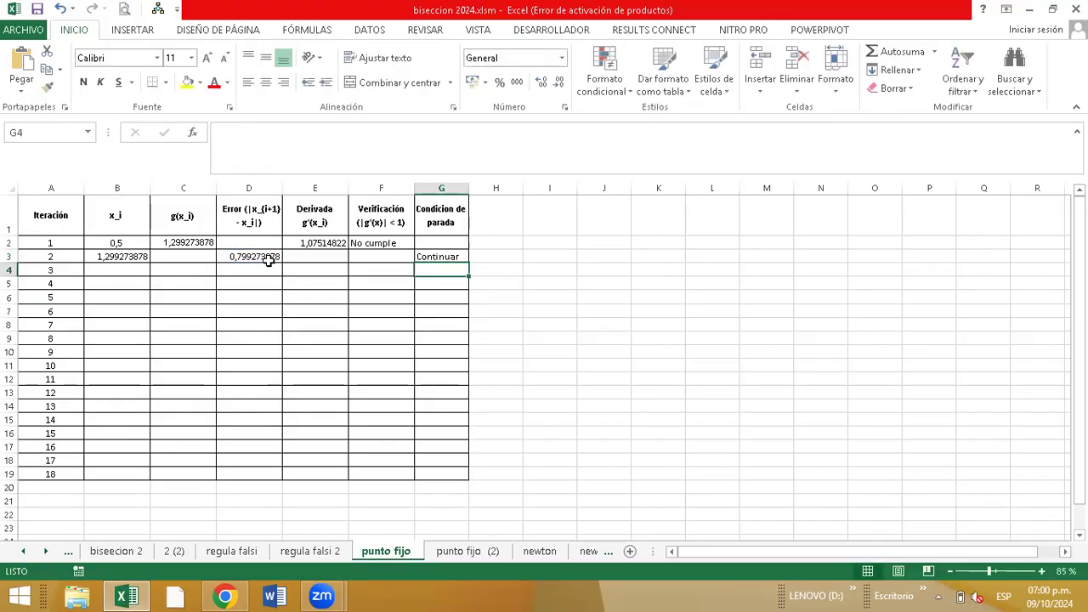
- Copy the g(x_i), derivative and verification formulas from row 2 to row 3, and fill B3:G3 down to row 19
{"action": "left_click", "coordinate": [199, 245]}
{"action": "left_click_drag", "start_coordinate": [218, 248], "coordinate": [217, 260]}
{"action": "left_click", "coordinate": [340, 243]}
{"action": "left_click_drag", "start_coordinate": [329, 242], "coordinate": [419, 261]}
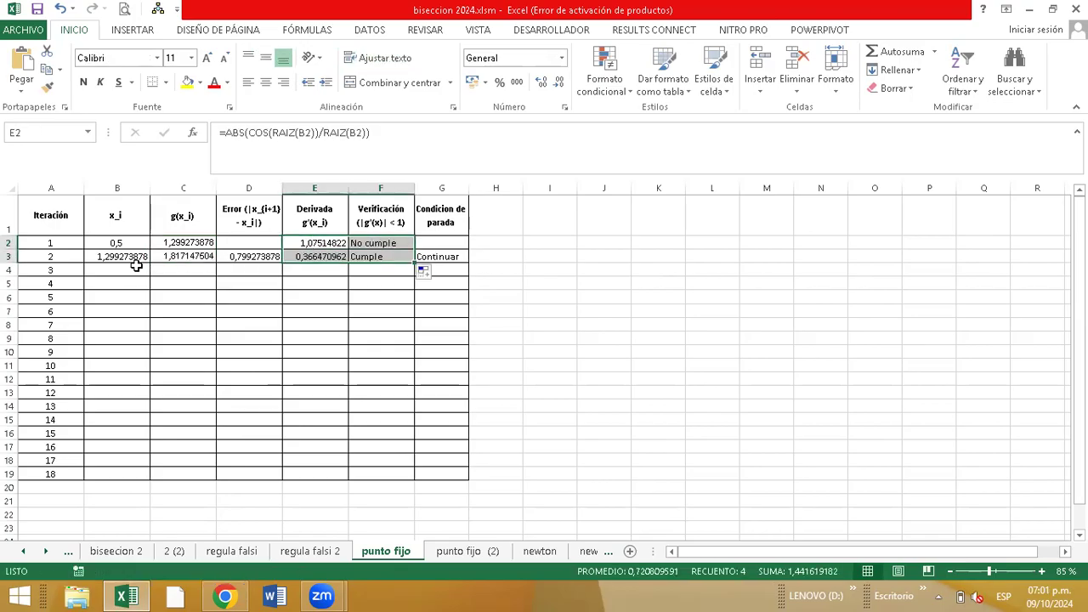
{"action": "left_click_drag", "start_coordinate": [105, 256], "coordinate": [467, 477]}
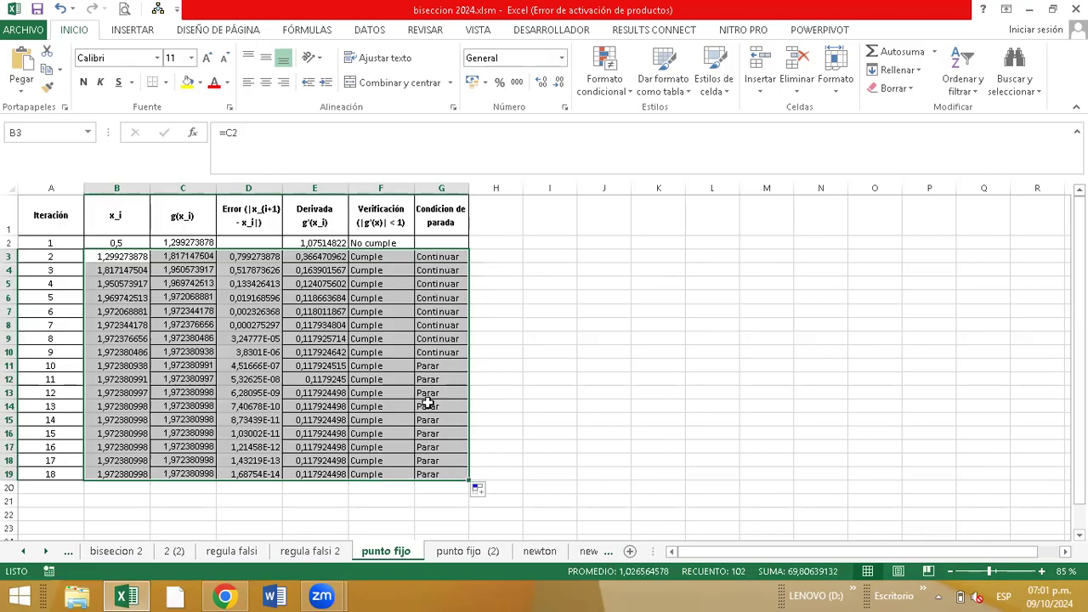
- Apply all borders to the whole table A1:G19 and centre its contents horizontally
{"action": "left_click", "coordinate": [183, 311]}
{"action": "left_click_drag", "start_coordinate": [60, 221], "coordinate": [459, 476]}
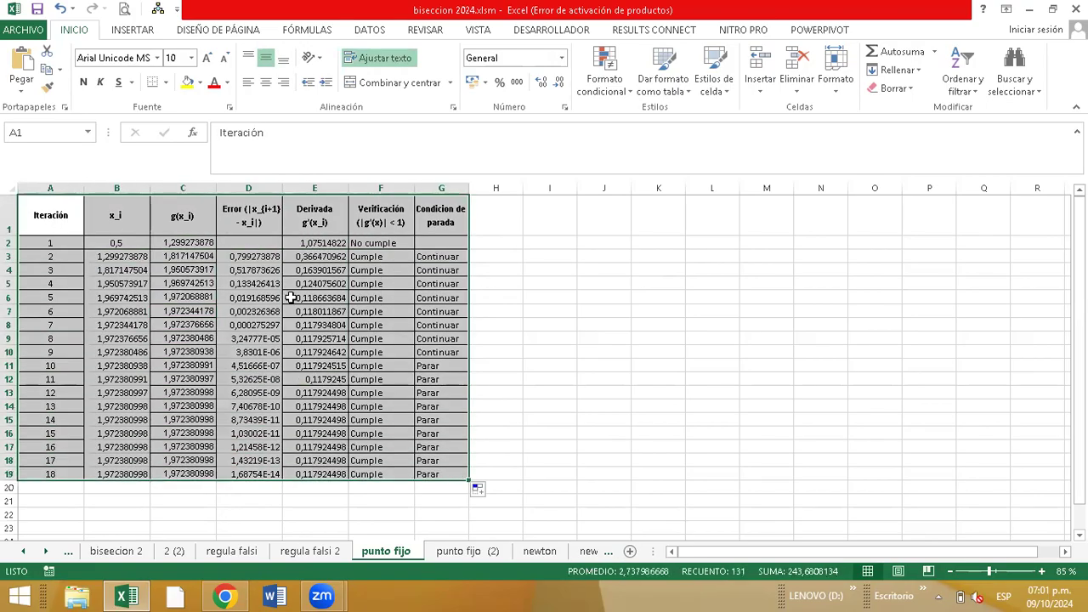
{"action": "left_click", "coordinate": [166, 83]}
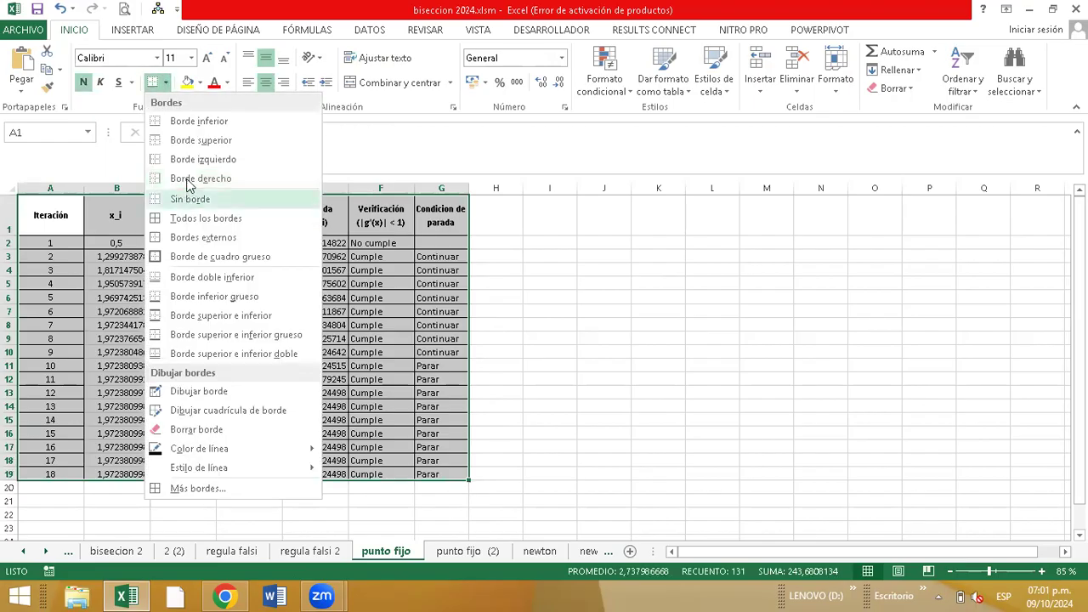
{"action": "left_click", "coordinate": [185, 220]}
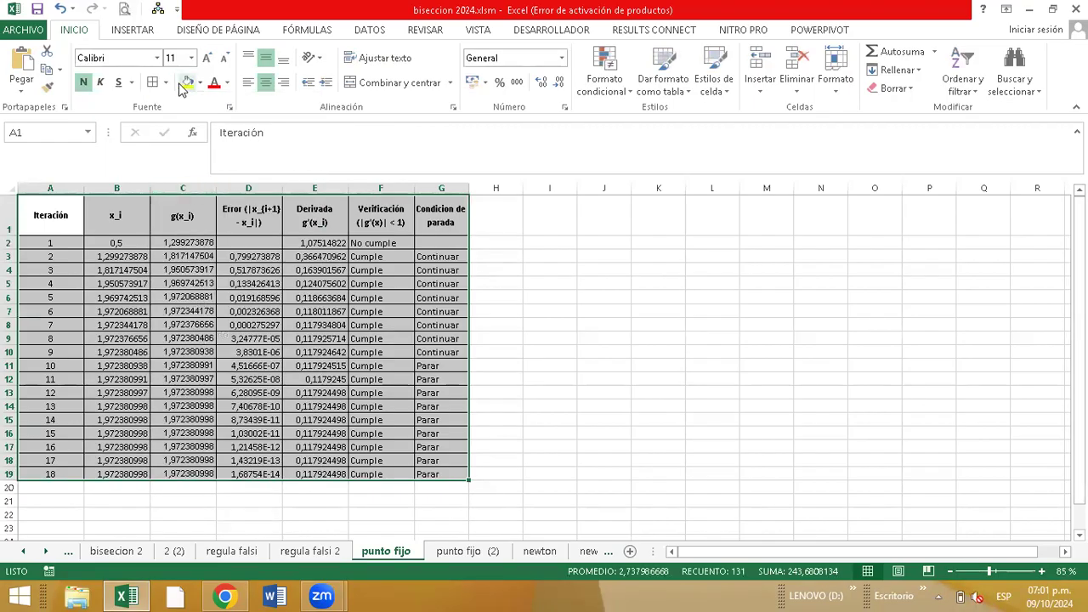
{"action": "left_click", "coordinate": [266, 83]}
{"action": "left_click", "coordinate": [267, 85]}
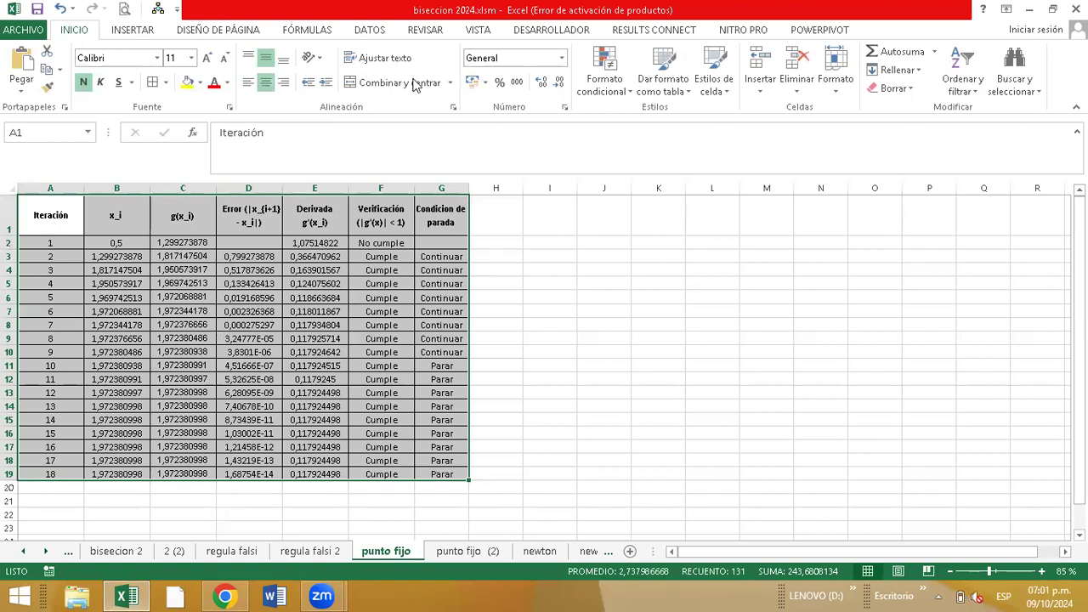
- Format the numeric values in B2:E19 to show ten decimal places
{"action": "left_click", "coordinate": [364, 258]}
{"action": "left_click_drag", "start_coordinate": [119, 245], "coordinate": [340, 473]}
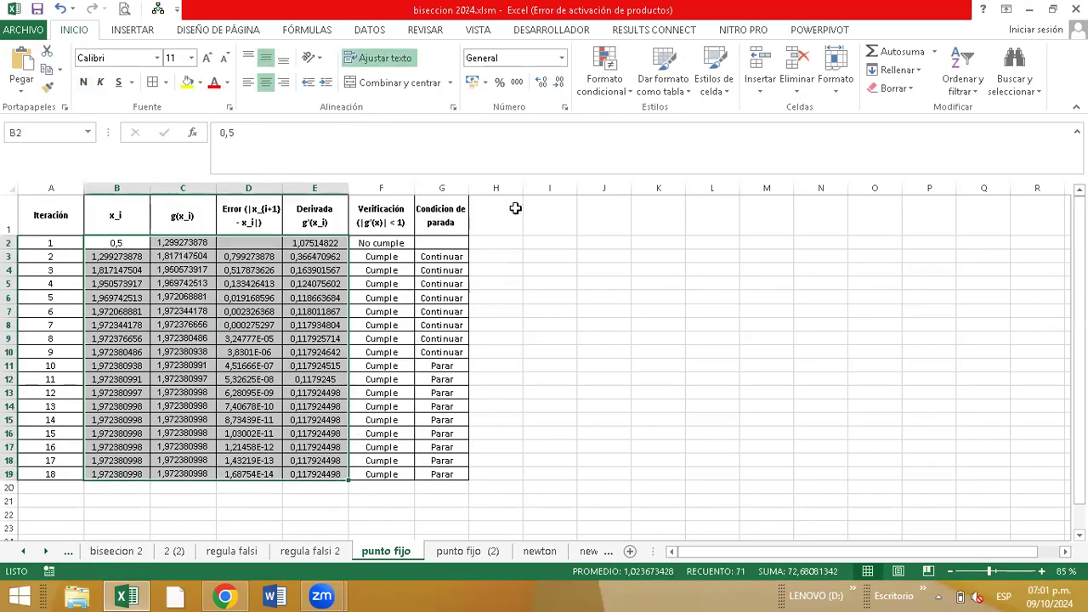
{"action": "left_click", "coordinate": [542, 82]}
{"action": "left_click", "coordinate": [559, 83]}
{"action": "left_click", "coordinate": [558, 83]}
{"action": "left_click", "coordinate": [541, 83]}
{"action": "left_click", "coordinate": [542, 82]}
{"action": "left_click", "coordinate": [541, 82]}
{"action": "left_click", "coordinate": [541, 82]}
{"action": "left_click", "coordinate": [542, 82]}
{"action": "left_click", "coordinate": [541, 82]}
{"action": "left_click", "coordinate": [542, 82]}
{"action": "left_click", "coordinate": [541, 85]}
{"action": "left_click", "coordinate": [541, 85]}
{"action": "left_click", "coordinate": [542, 85]}
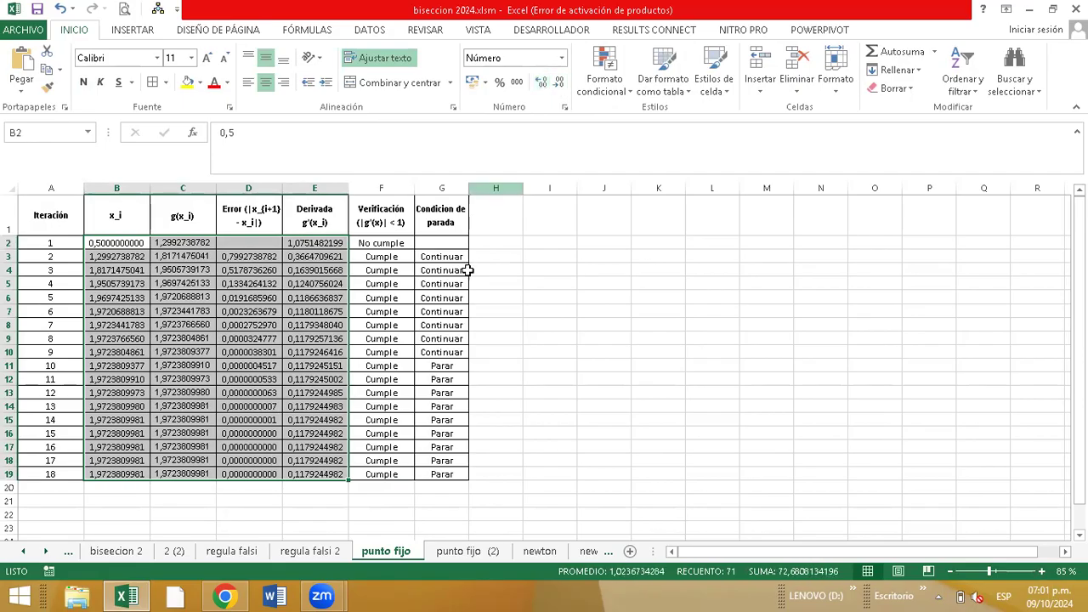
- Set the font of the whole table A1:G19 to Arial 12 and widen columns B to E to fit their values
{"action": "left_click_drag", "start_coordinate": [38, 218], "coordinate": [425, 479]}
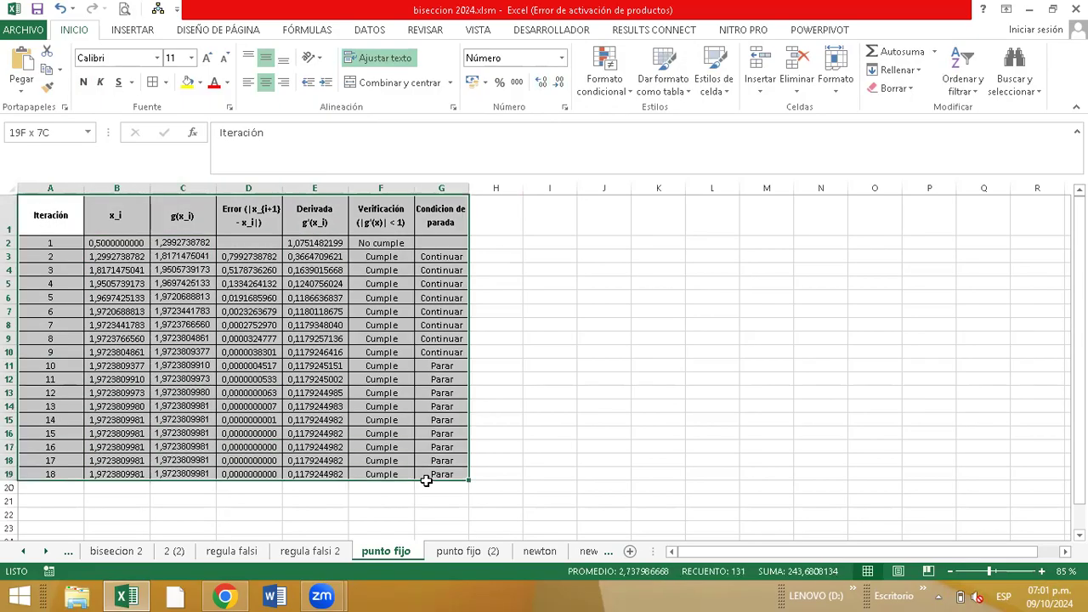
{"action": "left_click", "coordinate": [157, 58]}
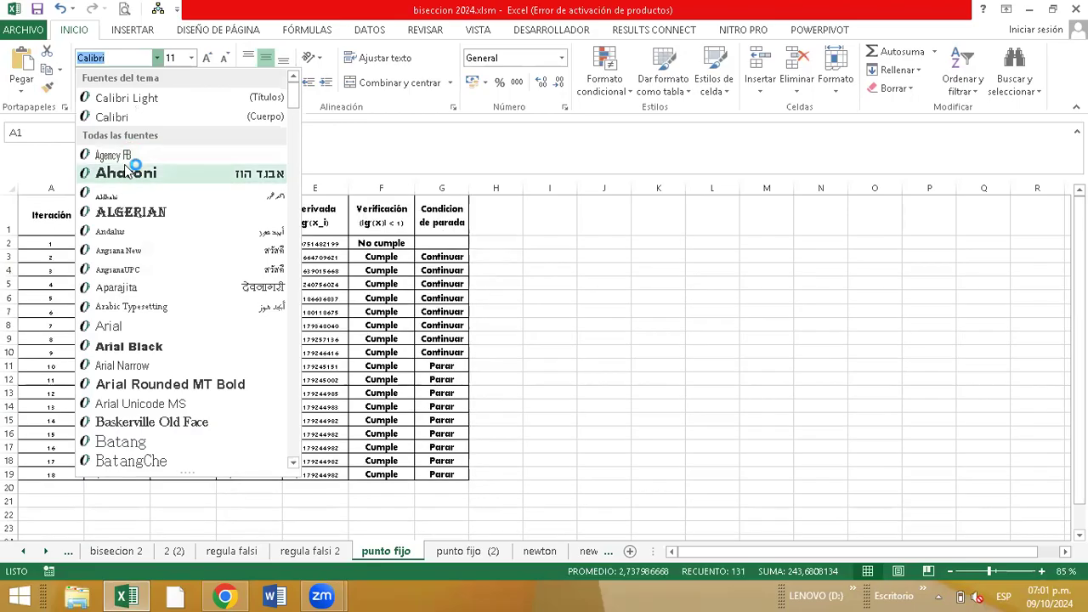
{"action": "type", "text": "Ar"}
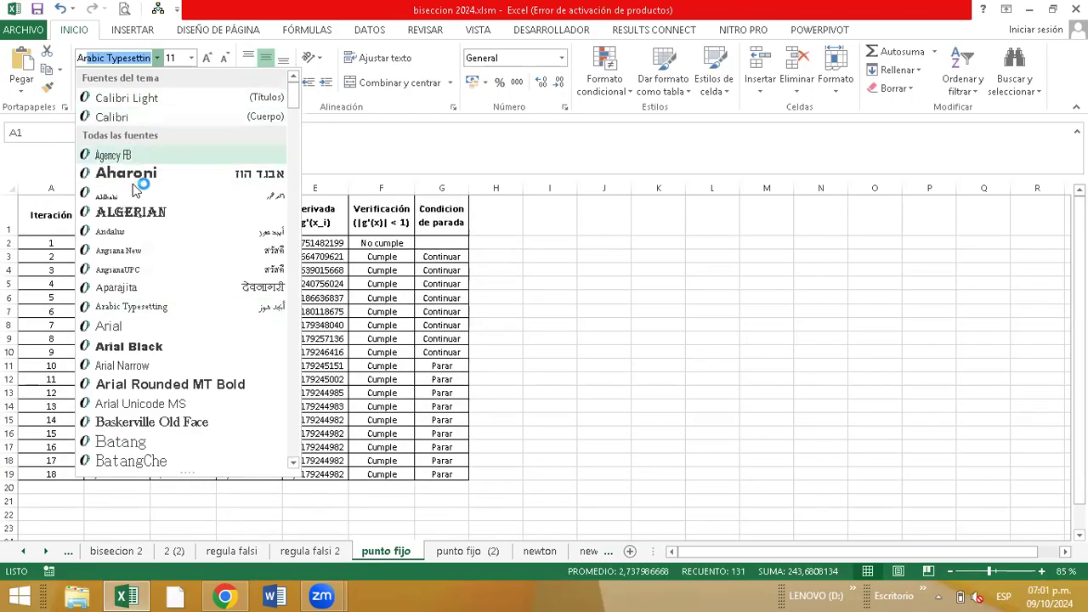
{"action": "type", "text": "ial"}
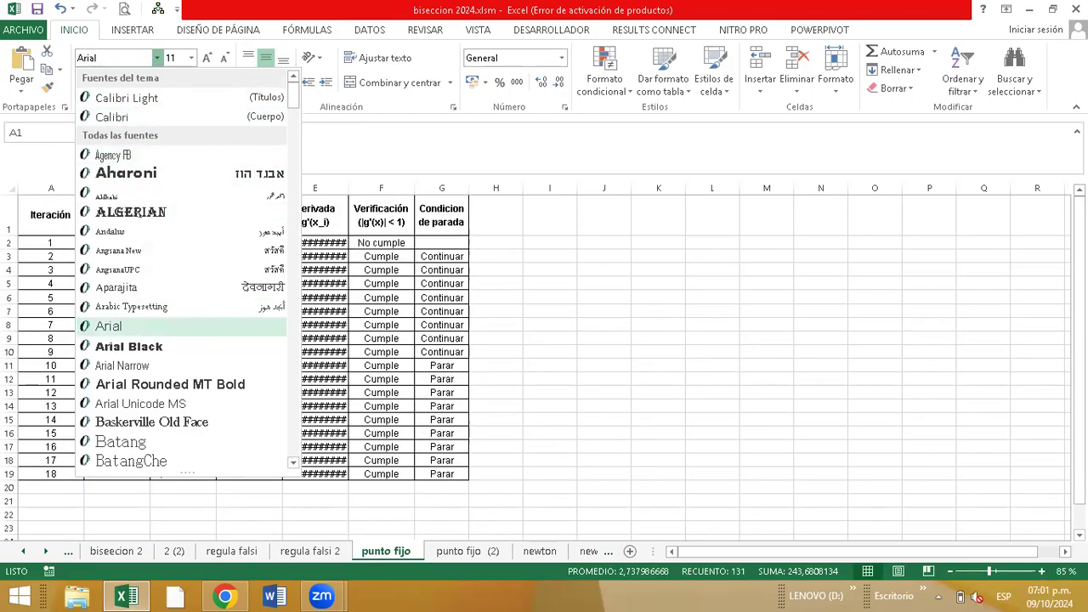
{"action": "key", "text": "Return"}
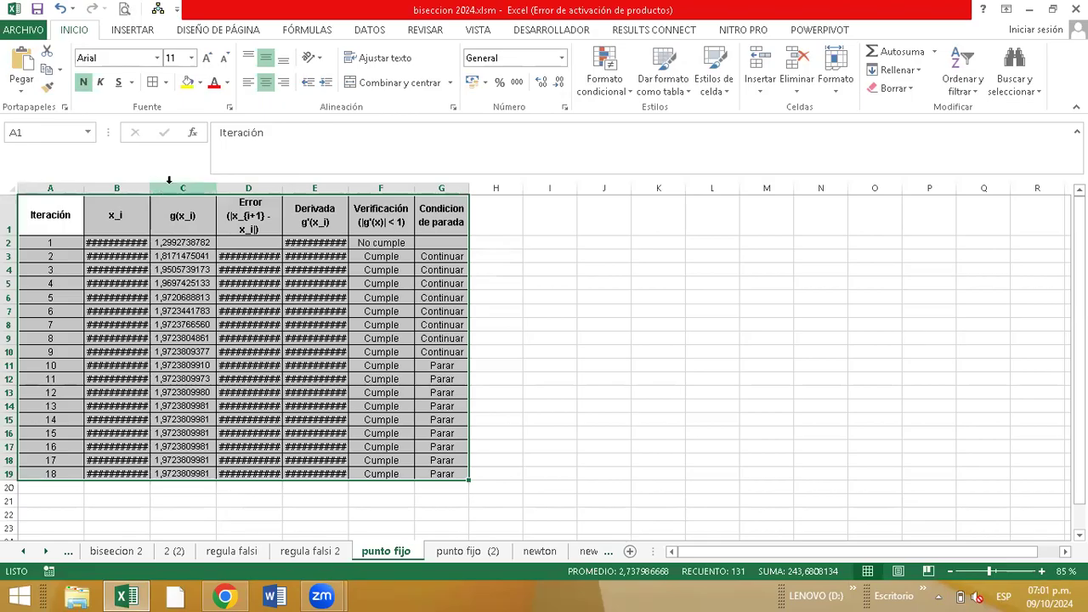
{"action": "left_click", "coordinate": [206, 58]}
{"action": "left_click_drag", "start_coordinate": [128, 187], "coordinate": [403, 189]}
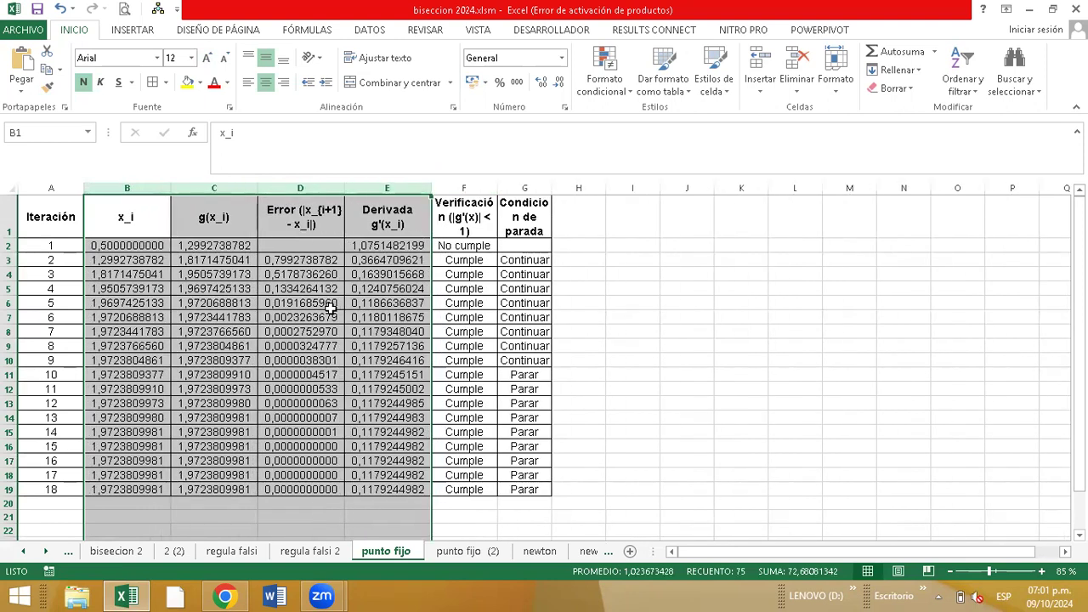
- Delete the leftover values in cells I26:J27 below the table
{"action": "scroll", "coordinate": [485, 338], "scroll_direction": "down", "scroll_amount": 1}
{"action": "scroll", "coordinate": [498, 342], "scroll_direction": "down", "scroll_amount": 1}
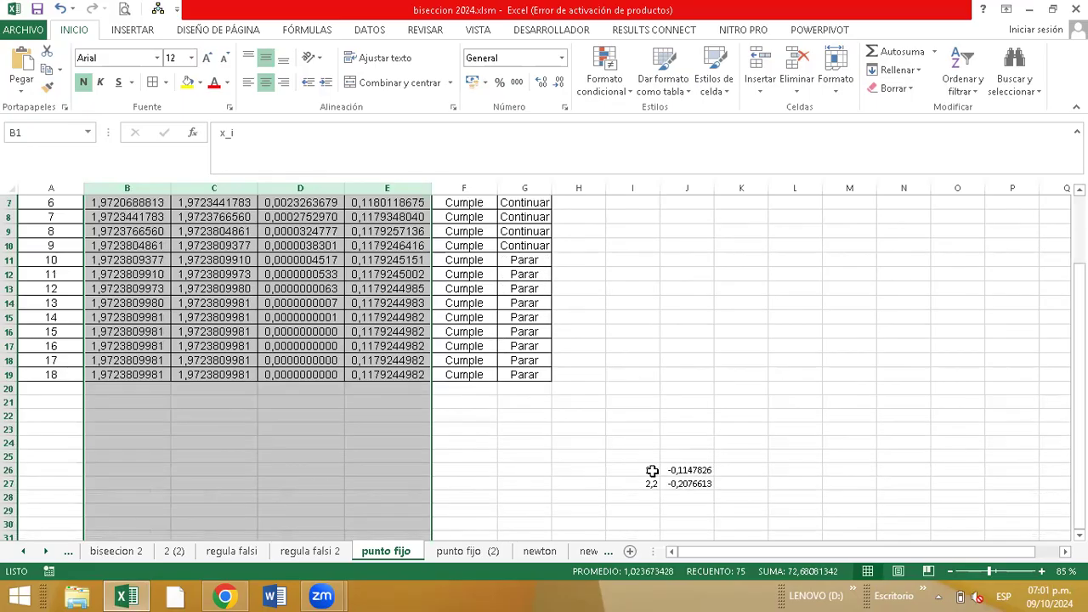
{"action": "left_click_drag", "start_coordinate": [652, 471], "coordinate": [672, 481]}
{"action": "key", "text": "Delete"}
{"action": "scroll", "coordinate": [423, 365], "scroll_direction": "up", "scroll_amount": 2}
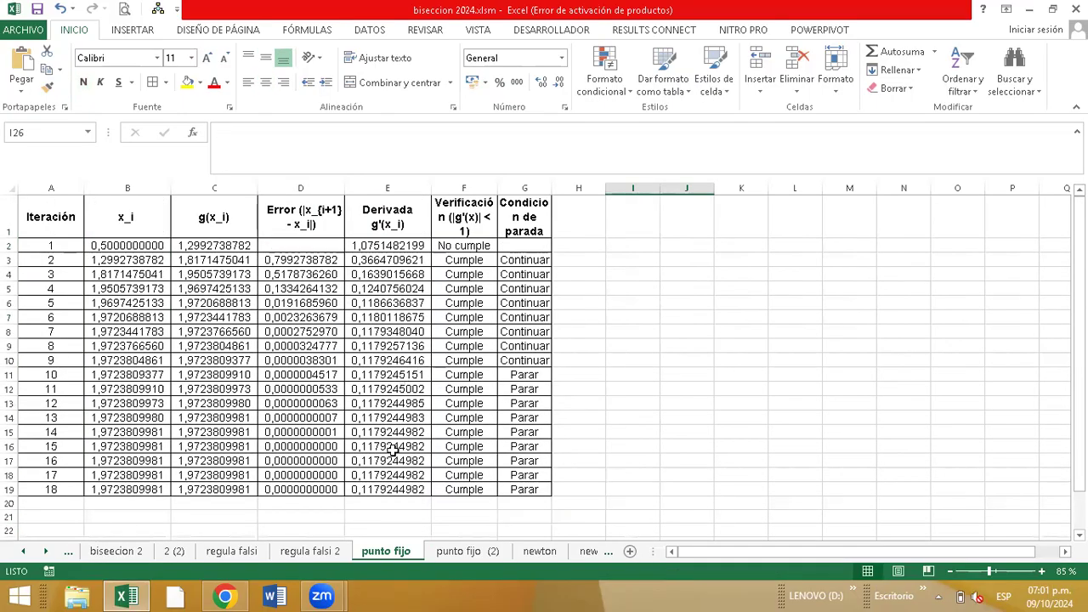
- Switch to ChatGPT and examine the definition of f(x) at the start of its first answer
{"action": "left_click", "coordinate": [225, 596]}
{"action": "scroll", "coordinate": [647, 349], "scroll_direction": "up", "scroll_amount": 5}
{"action": "scroll", "coordinate": [646, 344], "scroll_direction": "up", "scroll_amount": 10}
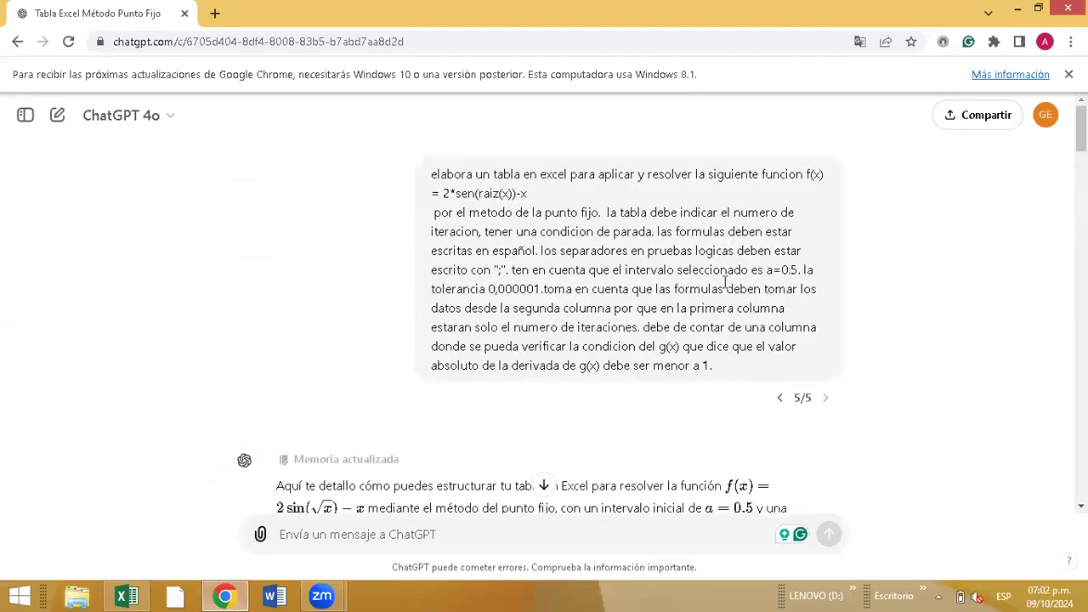
{"action": "scroll", "coordinate": [725, 374], "scroll_direction": "down", "scroll_amount": 2}
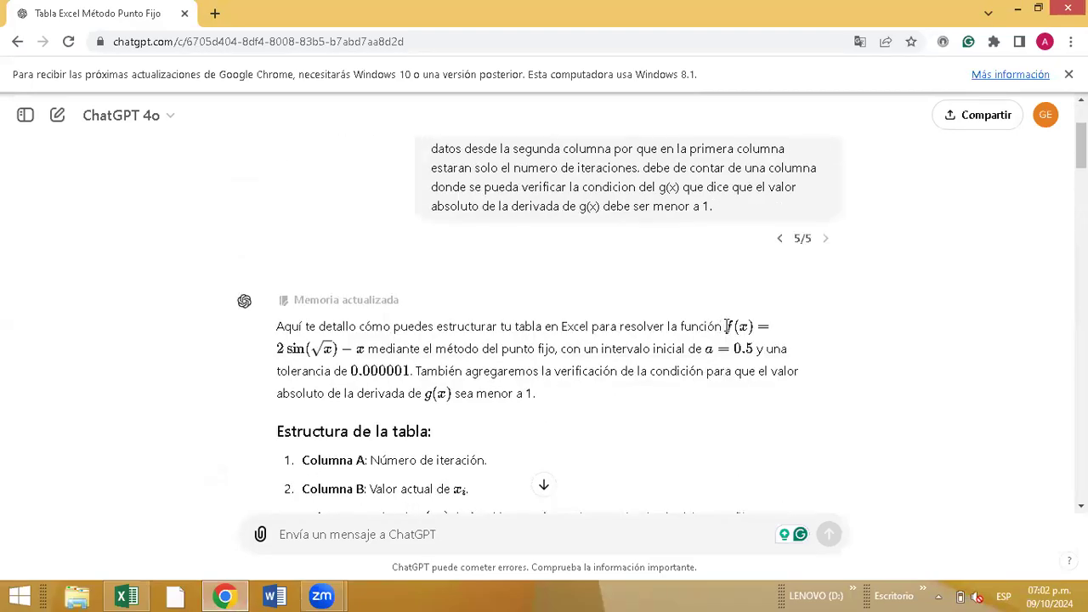
{"action": "left_click_drag", "start_coordinate": [721, 325], "coordinate": [261, 350]}
{"action": "left_click", "coordinate": [299, 350]}
- Return to Excel and enter the headings x in cell I1 and f(x) in cell J1
{"action": "left_click", "coordinate": [126, 596]}
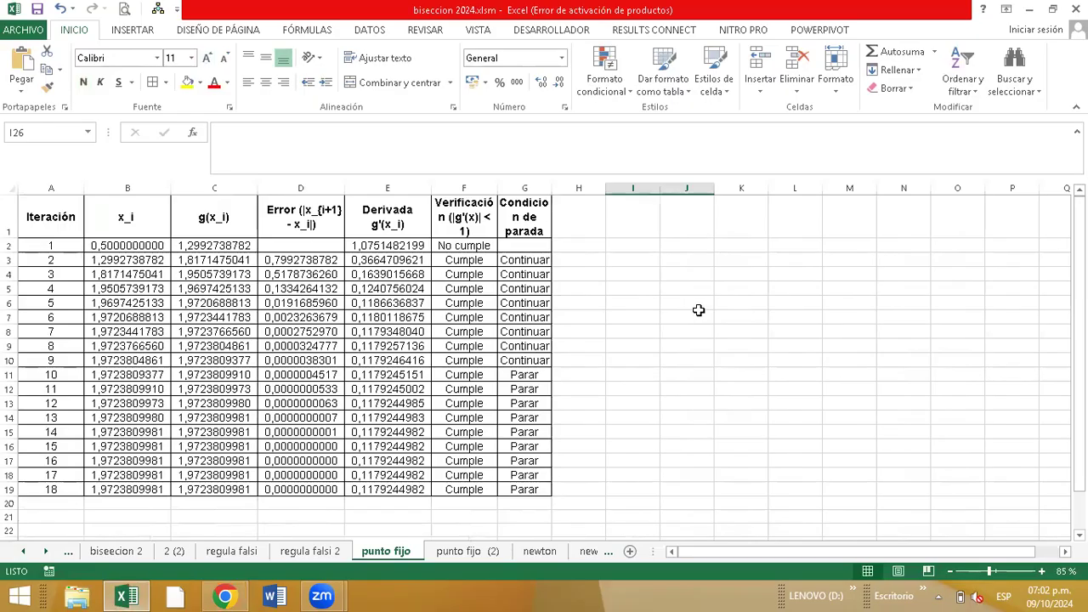
{"action": "left_click", "coordinate": [643, 227]}
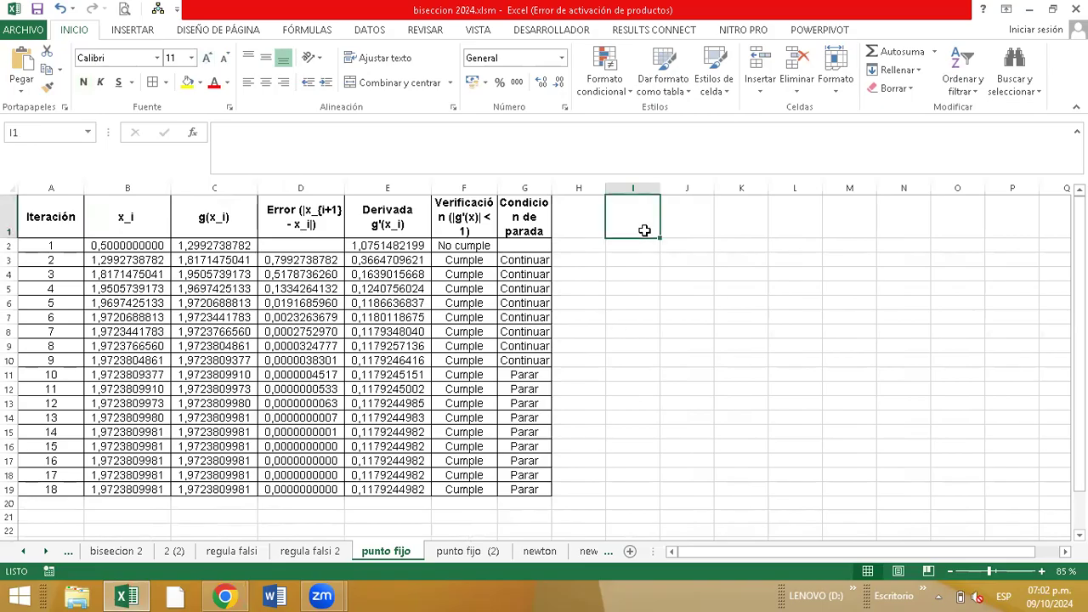
{"action": "type", "text": "x"}
{"action": "left_click", "coordinate": [688, 223]}
{"action": "type", "text": "f("}
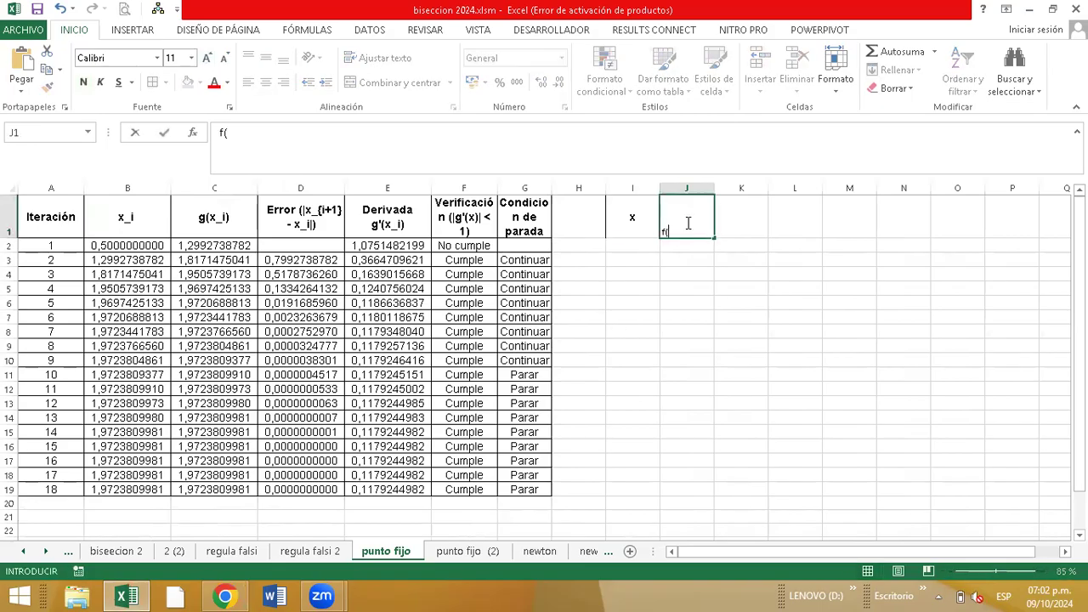
{"action": "type", "text": "x)"}
{"action": "left_click", "coordinate": [664, 271]}
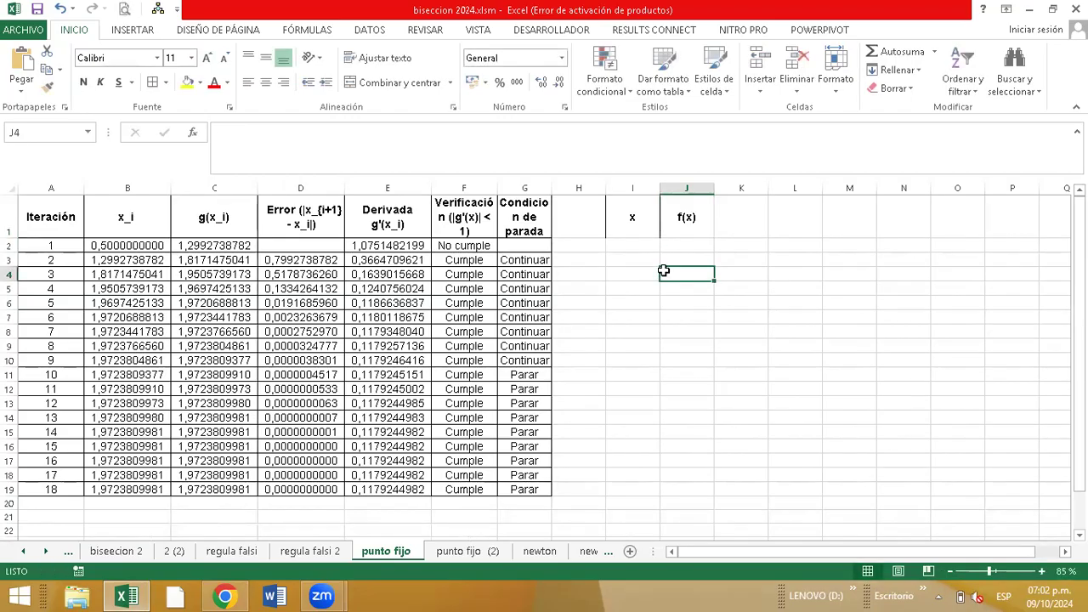
- Enter the formula +2*SENO(RAIZ(I2))-I2 in cell J2, consulting the definition of f(x) in ChatGPT
{"action": "left_click", "coordinate": [634, 244]}
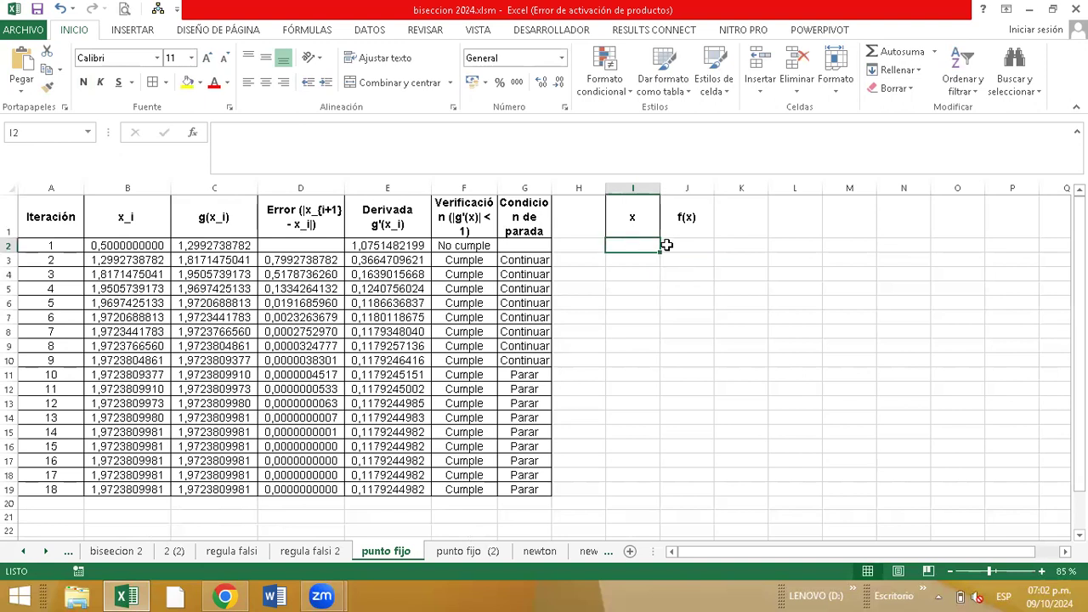
{"action": "left_click", "coordinate": [669, 246]}
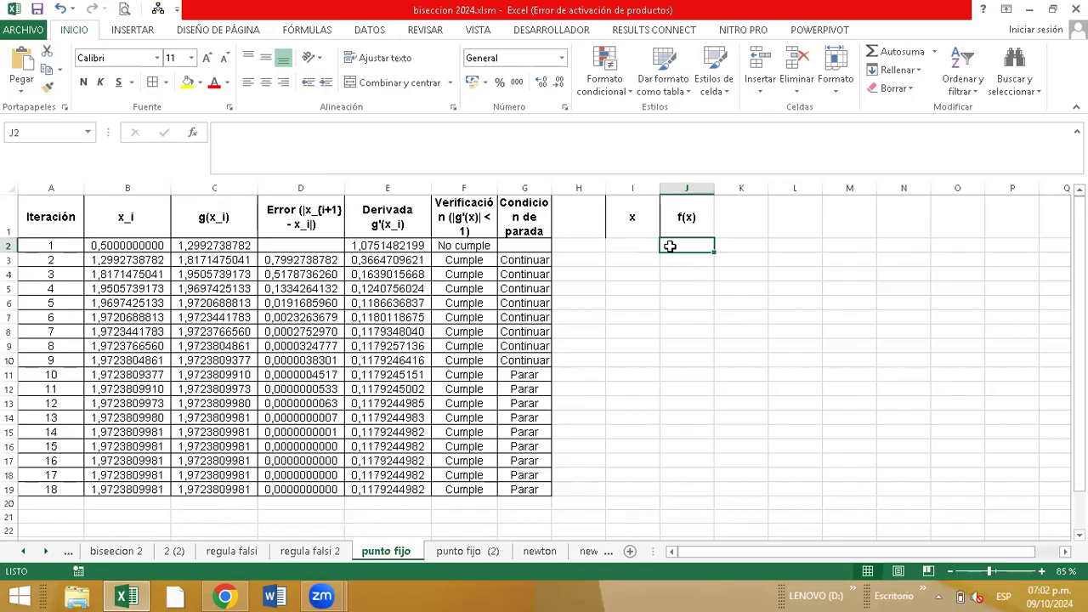
{"action": "left_click", "coordinate": [225, 595]}
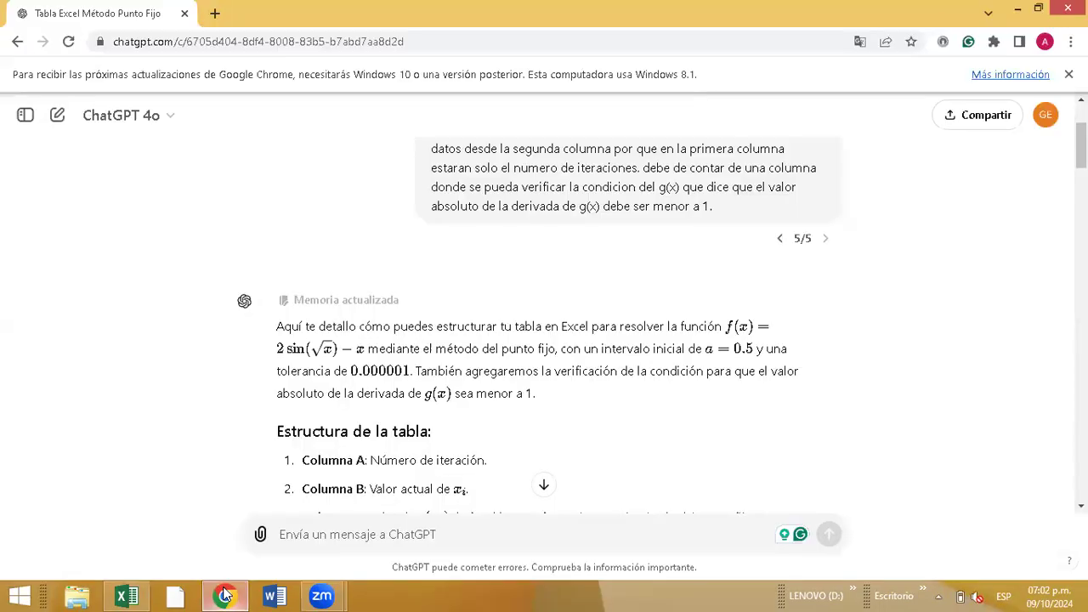
{"action": "left_click", "coordinate": [225, 595]}
{"action": "type", "text": "+2*sen"}
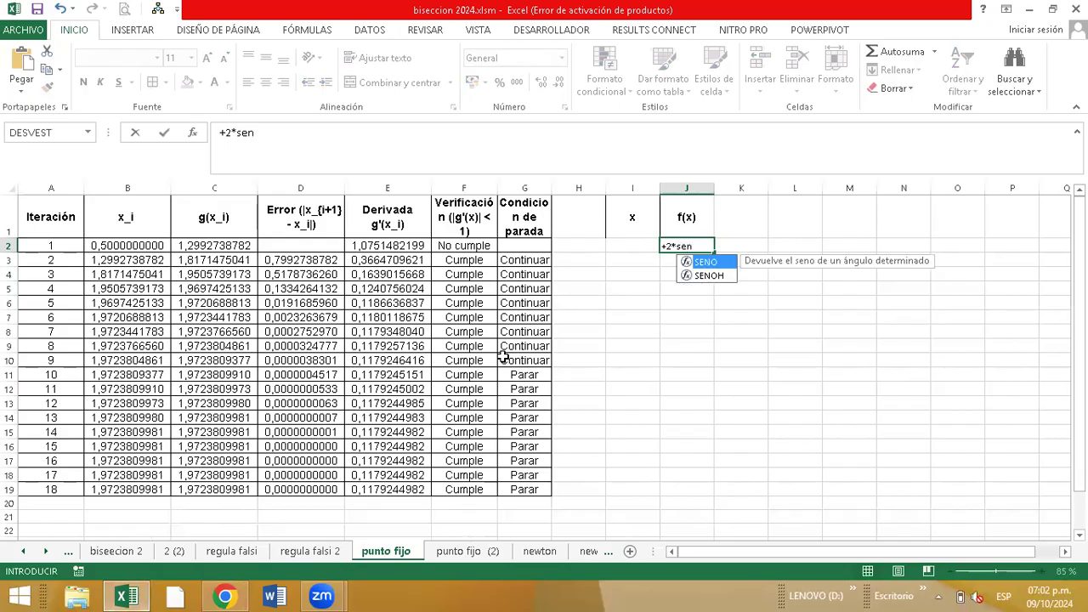
{"action": "double_click", "coordinate": [702, 264]}
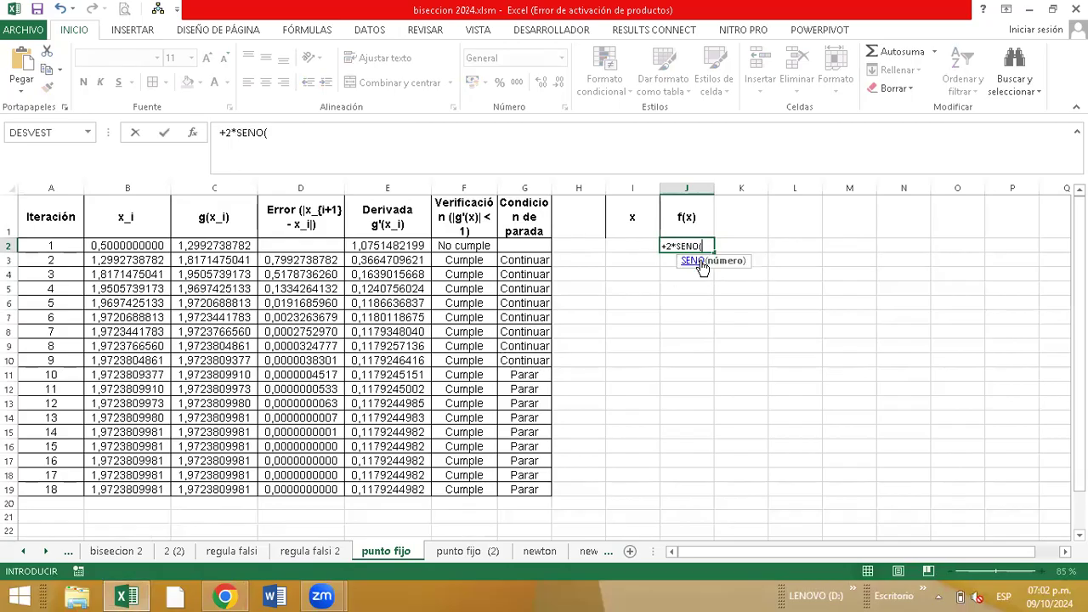
{"action": "type", "text": "raiz"}
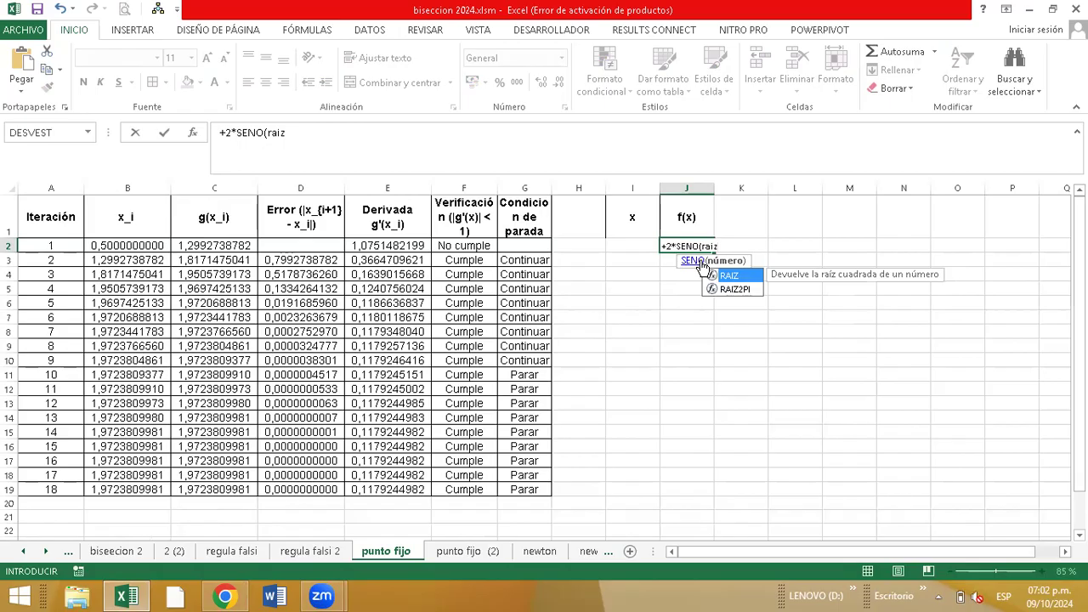
{"action": "type", "text": "("}
{"action": "left_click", "coordinate": [646, 245]}
{"action": "type", "text": ")"}
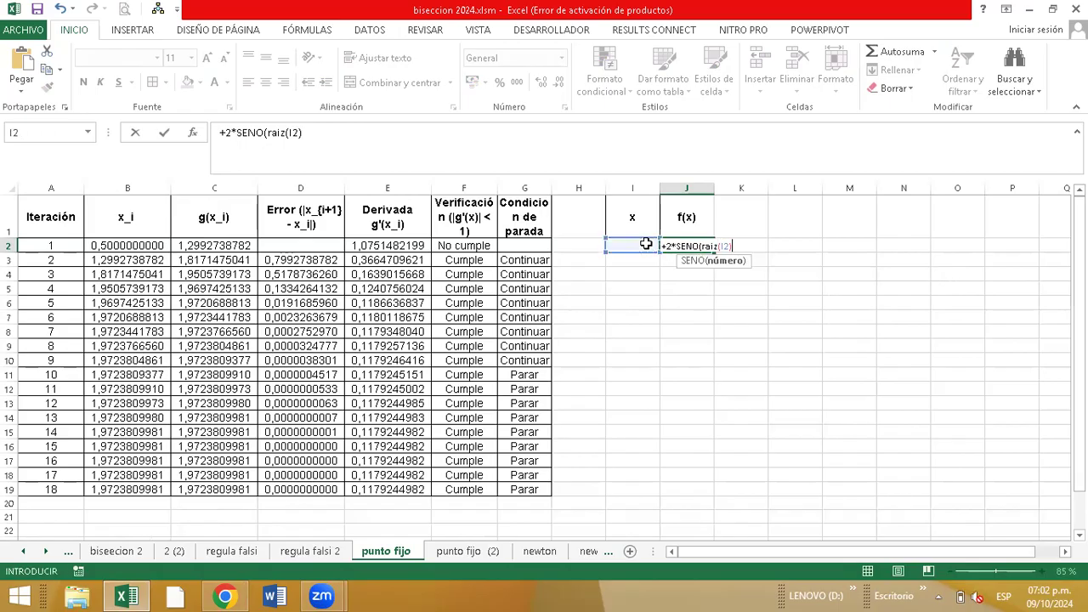
{"action": "left_click", "coordinate": [225, 595]}
{"action": "left_click", "coordinate": [228, 595]}
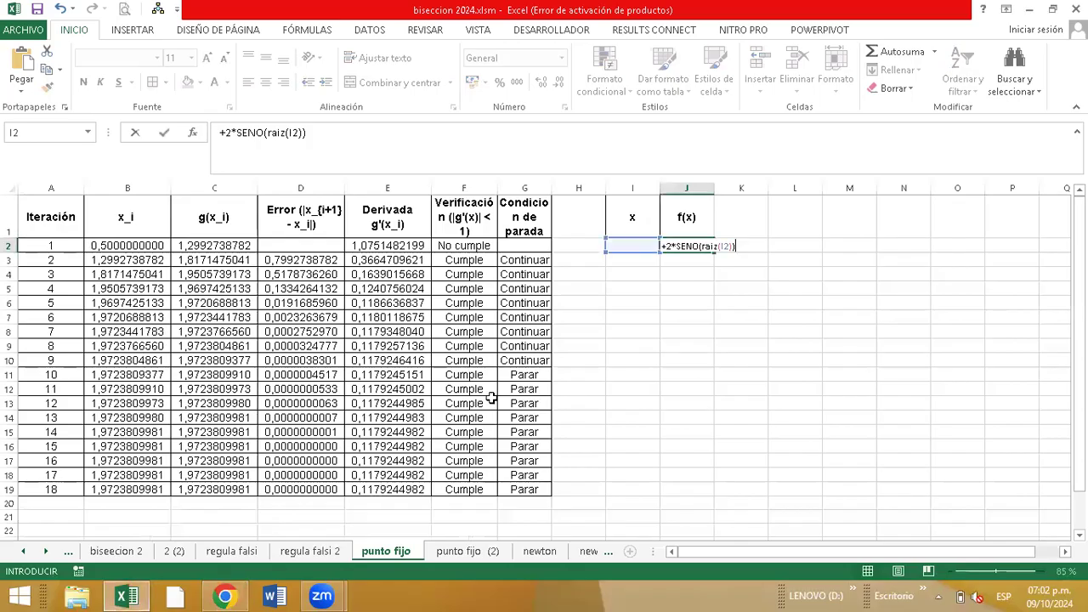
{"action": "left_click", "coordinate": [646, 245]}
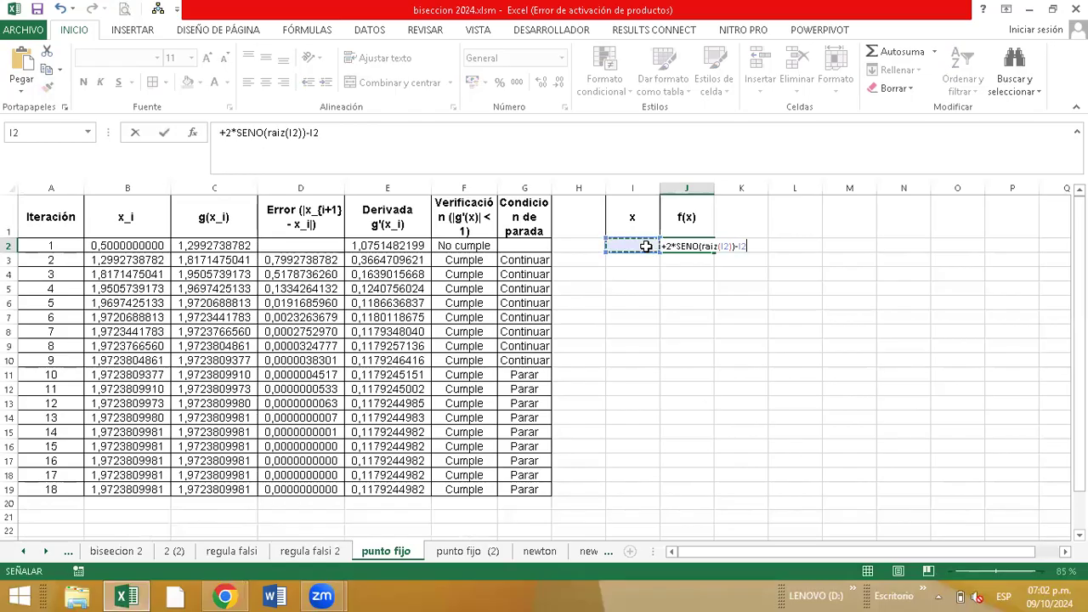
{"action": "key", "text": "Return"}
- Enter 0,5 in I2 and 0,6 in I3, and extend the x series in steps of 0,1 down to I19
{"action": "left_click", "coordinate": [646, 246]}
{"action": "type", "text": "0,"}
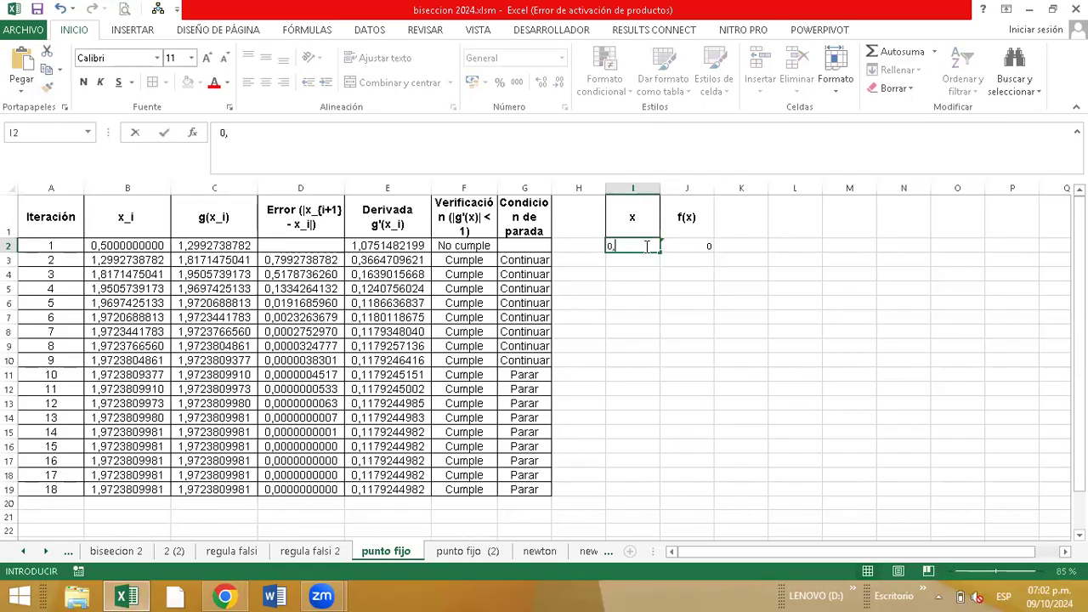
{"action": "type", "text": "5"}
{"action": "key", "text": "Return"}
{"action": "type", "text": "0,"}
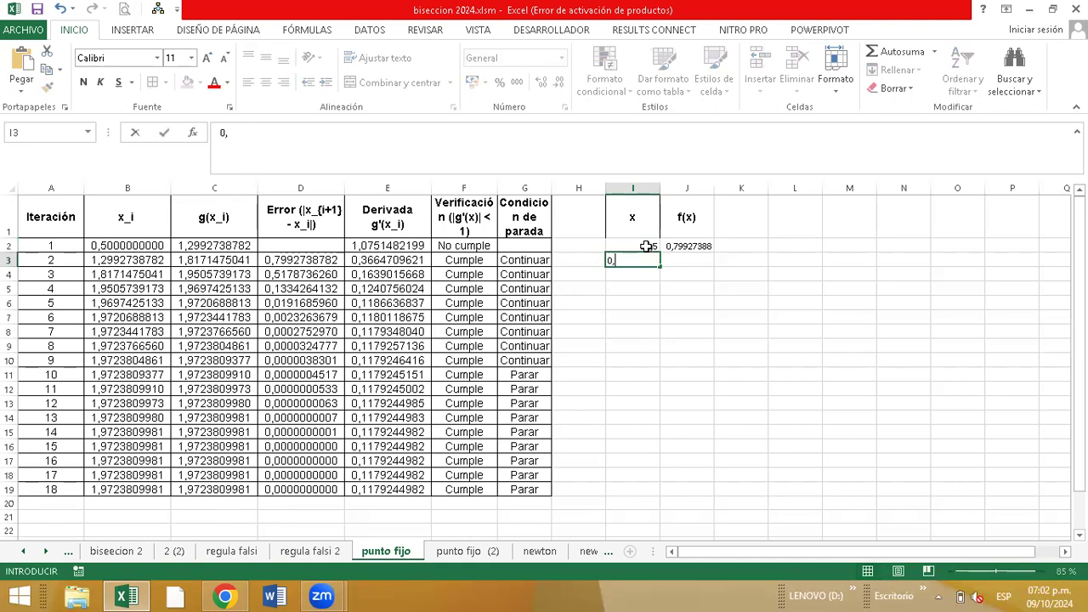
{"action": "type", "text": "6"}
{"action": "key", "text": "Return"}
{"action": "left_click_drag", "start_coordinate": [646, 246], "coordinate": [648, 497]}
- Fill the f(x) formula from J2 down to J19
{"action": "left_click", "coordinate": [702, 246]}
{"action": "left_click_drag", "start_coordinate": [716, 253], "coordinate": [697, 500]}
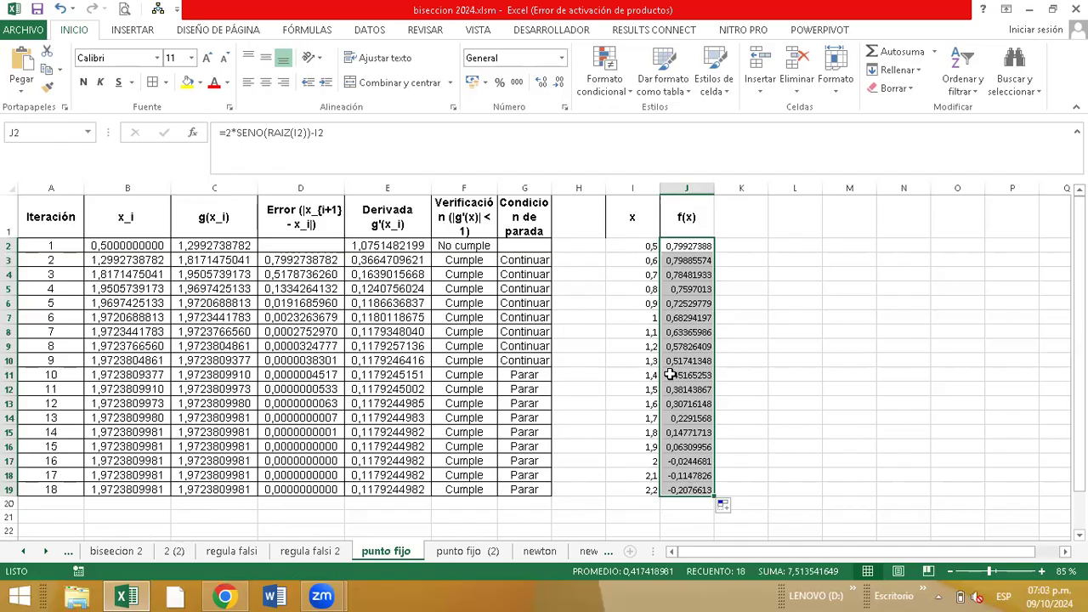
{"action": "left_click", "coordinate": [643, 245]}
{"action": "left_click", "coordinate": [649, 260]}
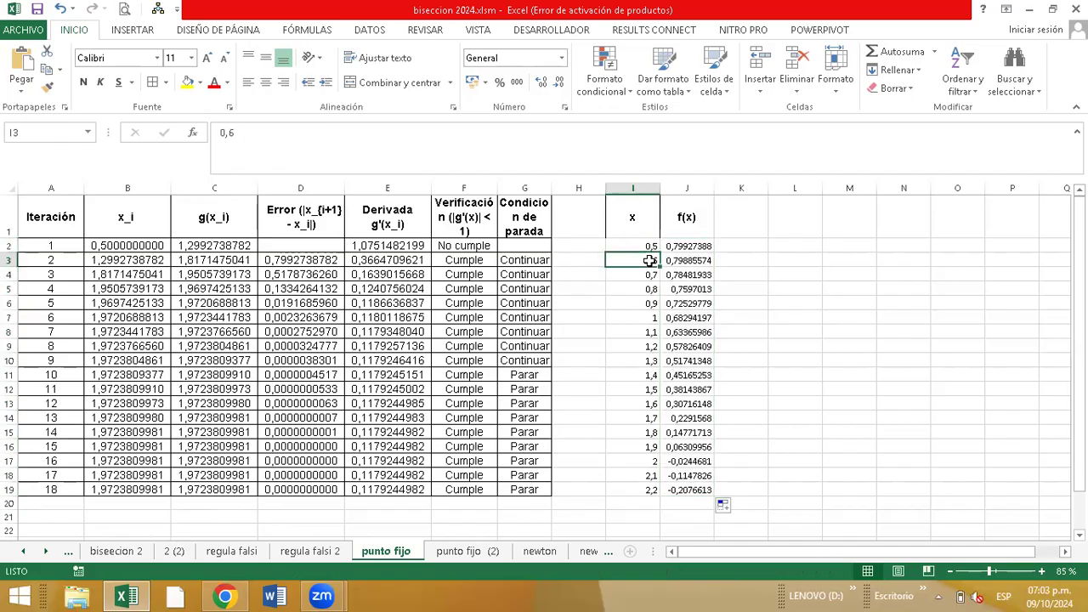
- Apply borders to all cells of the x / f(x) table I1:J19
{"action": "left_click_drag", "start_coordinate": [633, 222], "coordinate": [678, 491]}
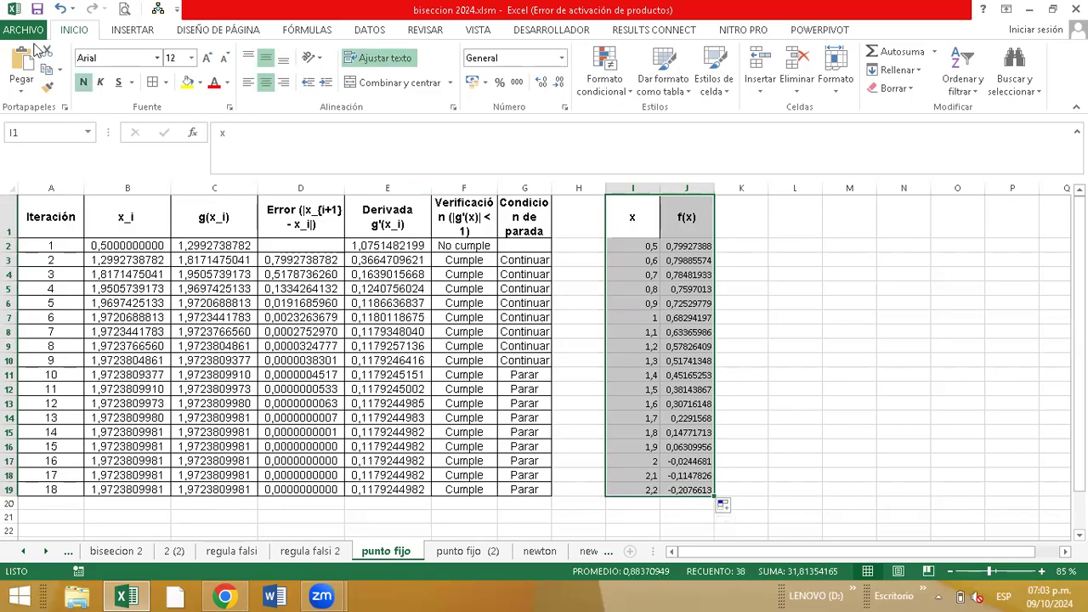
{"action": "left_click", "coordinate": [153, 82]}
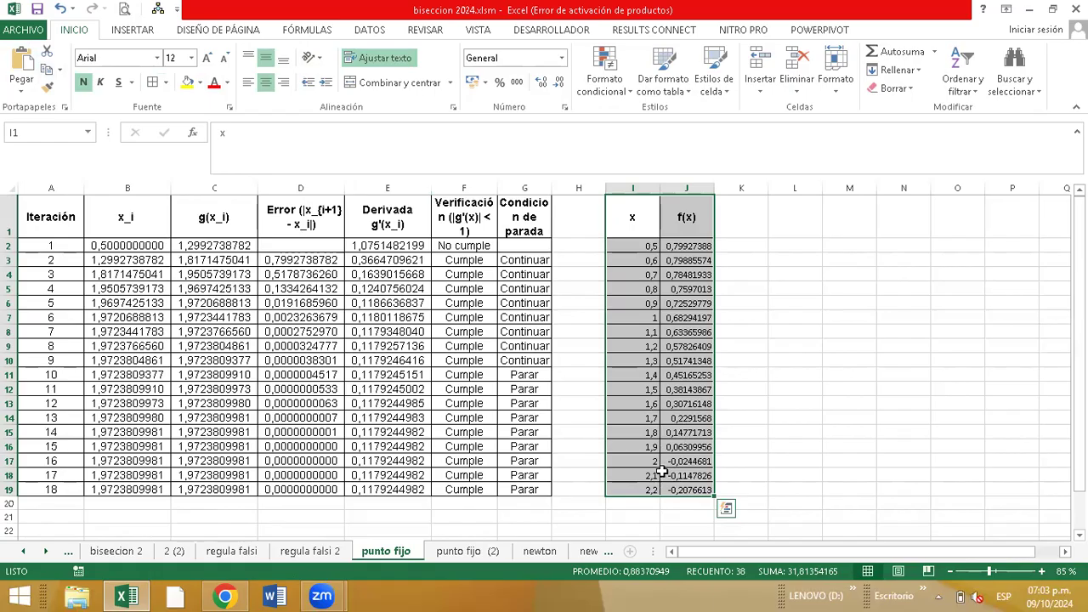
{"action": "left_click_drag", "start_coordinate": [634, 462], "coordinate": [699, 461]}
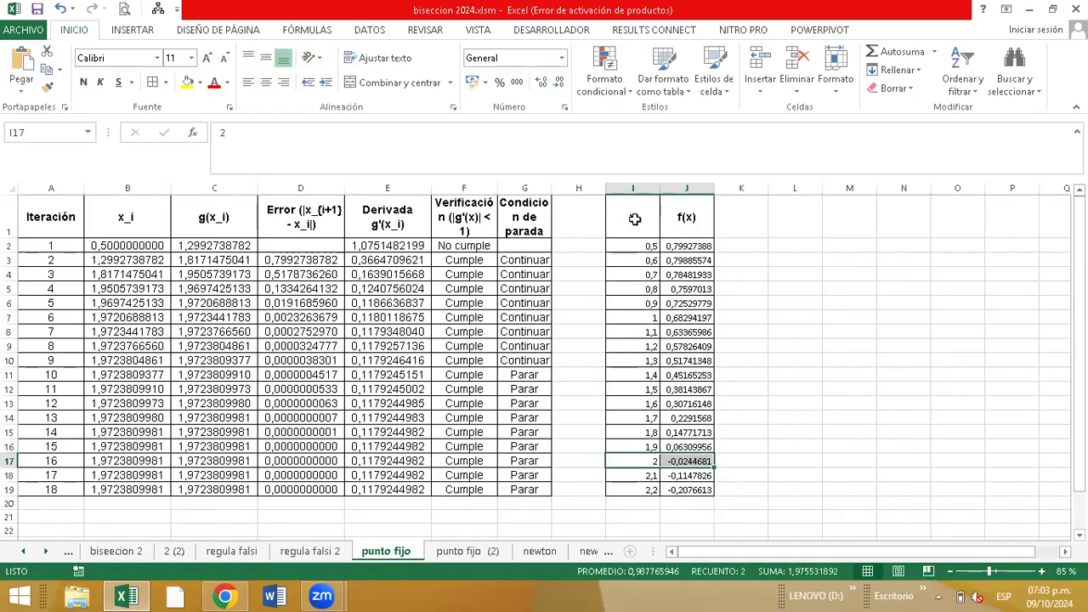
- Insert a scatter chart with smooth lines and markers from the x / f(x) table I1:J19
{"action": "left_click_drag", "start_coordinate": [633, 221], "coordinate": [685, 486]}
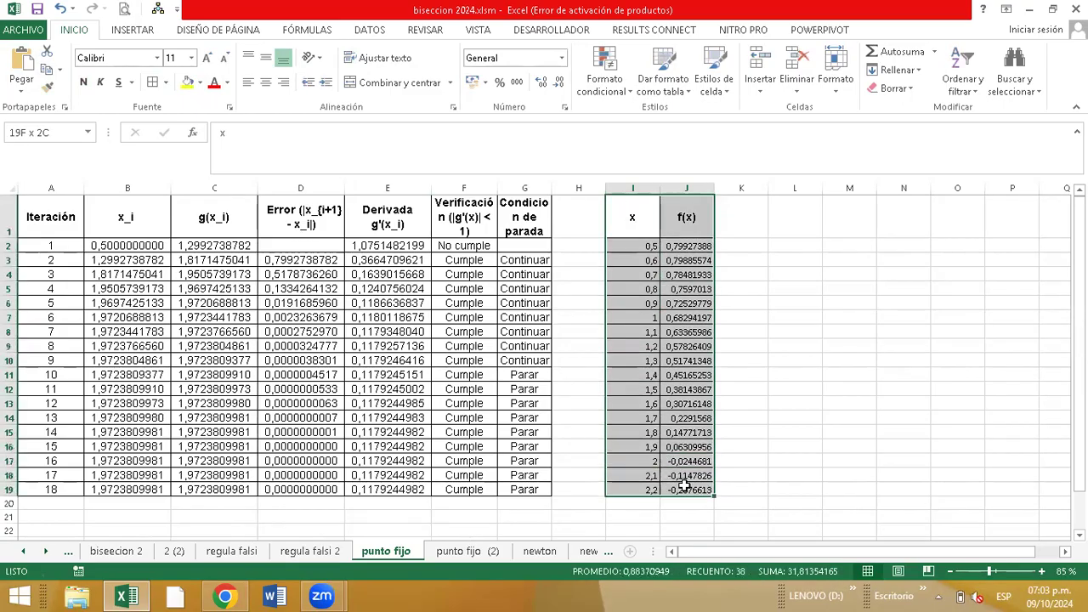
{"action": "left_click", "coordinate": [160, 30]}
{"action": "left_click", "coordinate": [424, 87]}
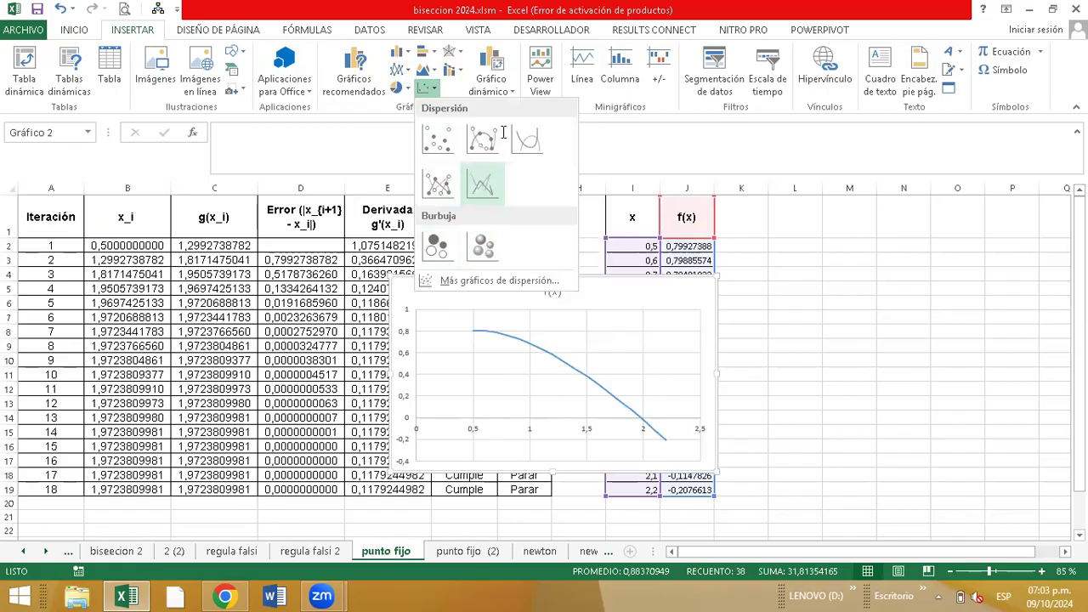
{"action": "key", "text": "Escape"}
{"action": "left_click", "coordinate": [427, 87]}
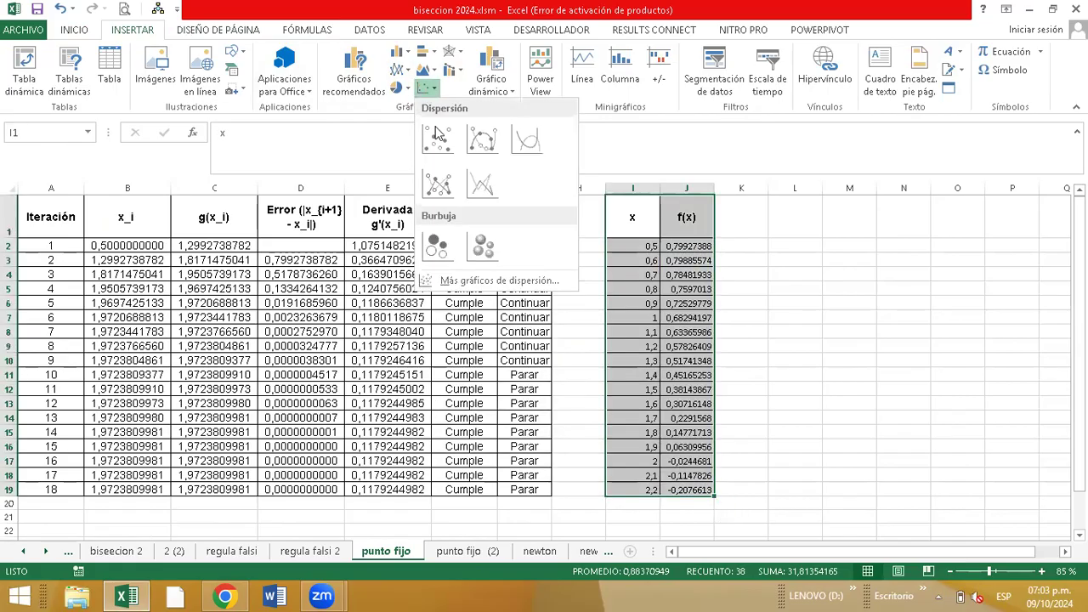
{"action": "left_click", "coordinate": [479, 141]}
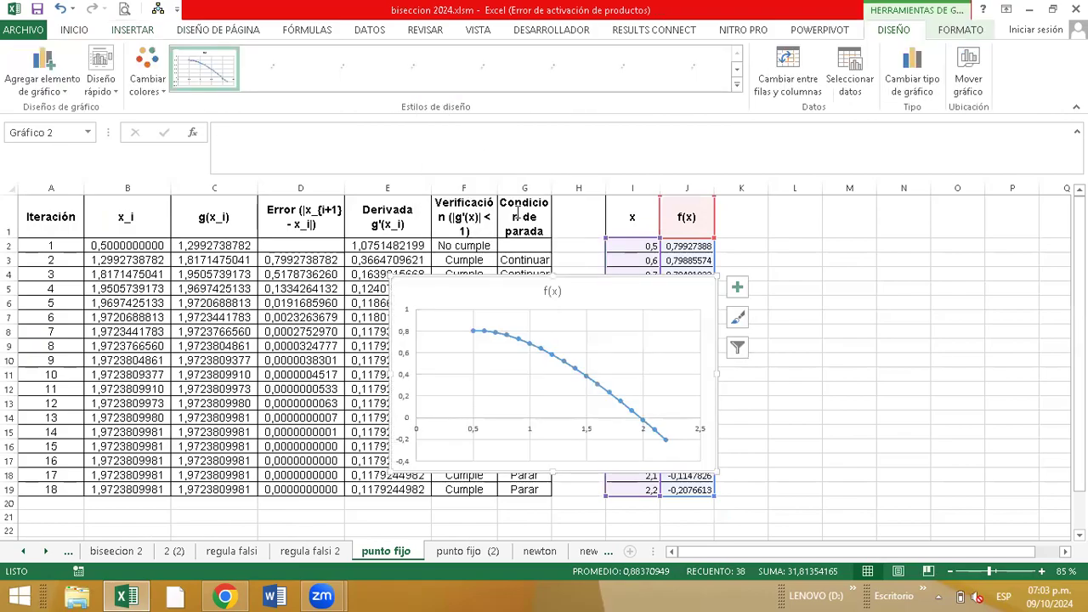
- Move the f(x) chart beside the x / f(x) table, over columns K to P
{"action": "scroll", "coordinate": [697, 272], "scroll_direction": "down", "scroll_amount": 3}
{"action": "scroll", "coordinate": [701, 292], "scroll_direction": "up", "scroll_amount": 3}
{"action": "left_click_drag", "start_coordinate": [816, 281], "coordinate": [1039, 233]}
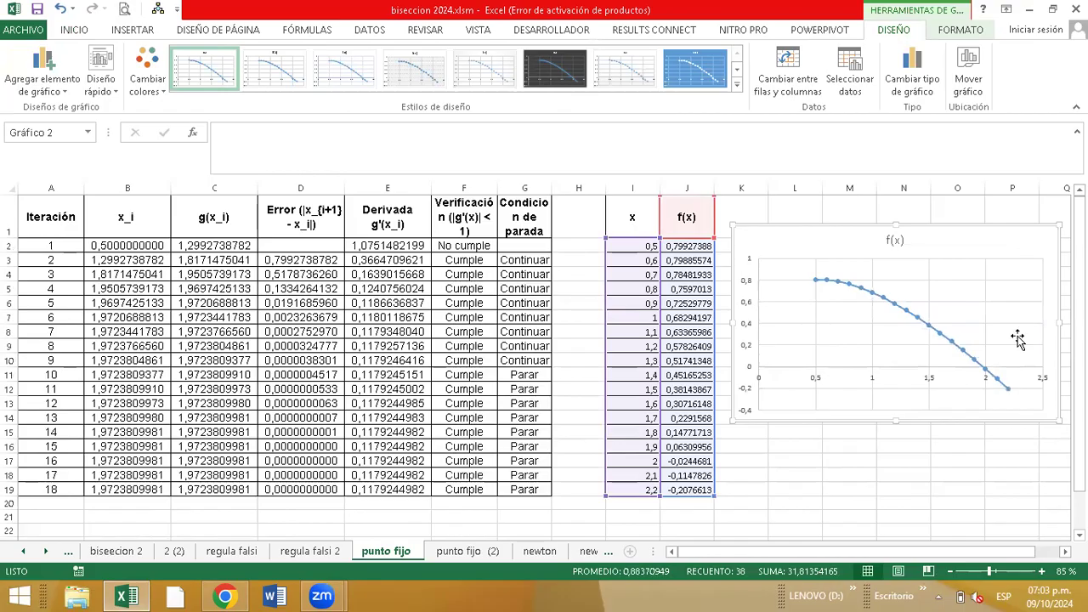
- Draw an ellipse about 1,75 cm high and 2,28 cm wide around the curve's zero crossing near x = 2, and remove its fill
{"action": "scroll", "coordinate": [1000, 382], "scroll_direction": "up", "scroll_amount": 3, "text": "ctrl"}
{"action": "scroll", "coordinate": [913, 373], "scroll_direction": "down", "scroll_amount": 2}
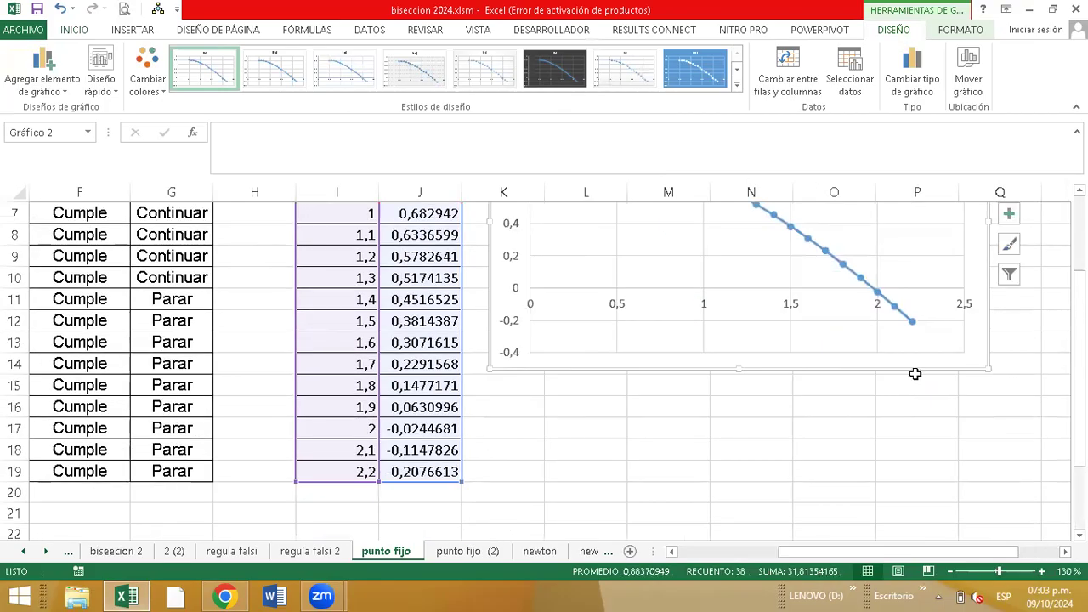
{"action": "scroll", "coordinate": [879, 277], "scroll_direction": "up", "scroll_amount": 1, "text": "ctrl"}
{"action": "left_click_drag", "start_coordinate": [881, 553], "coordinate": [962, 552]}
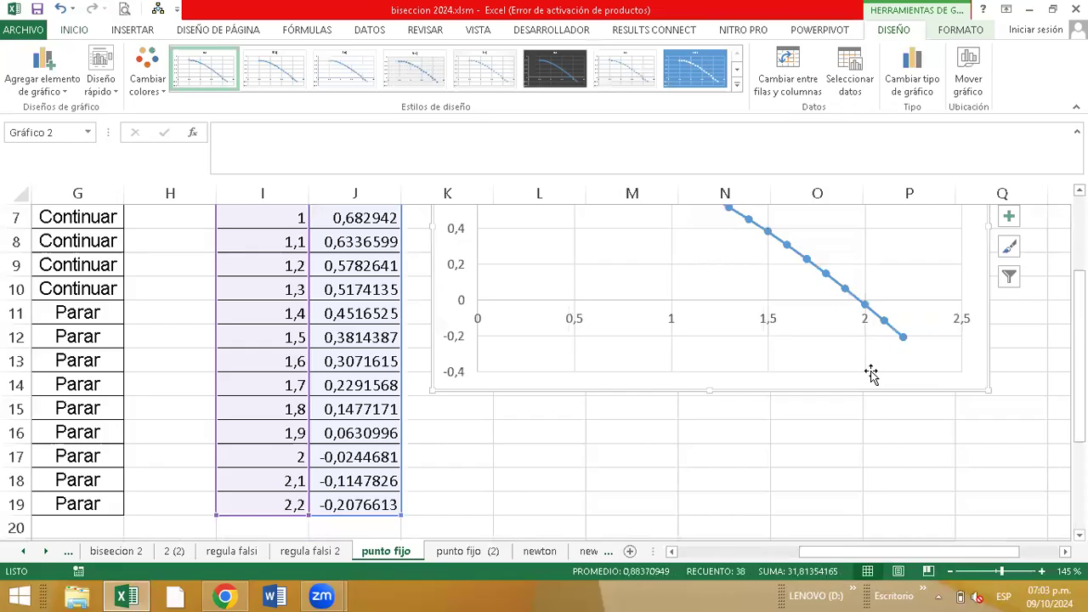
{"action": "left_click", "coordinate": [139, 32]}
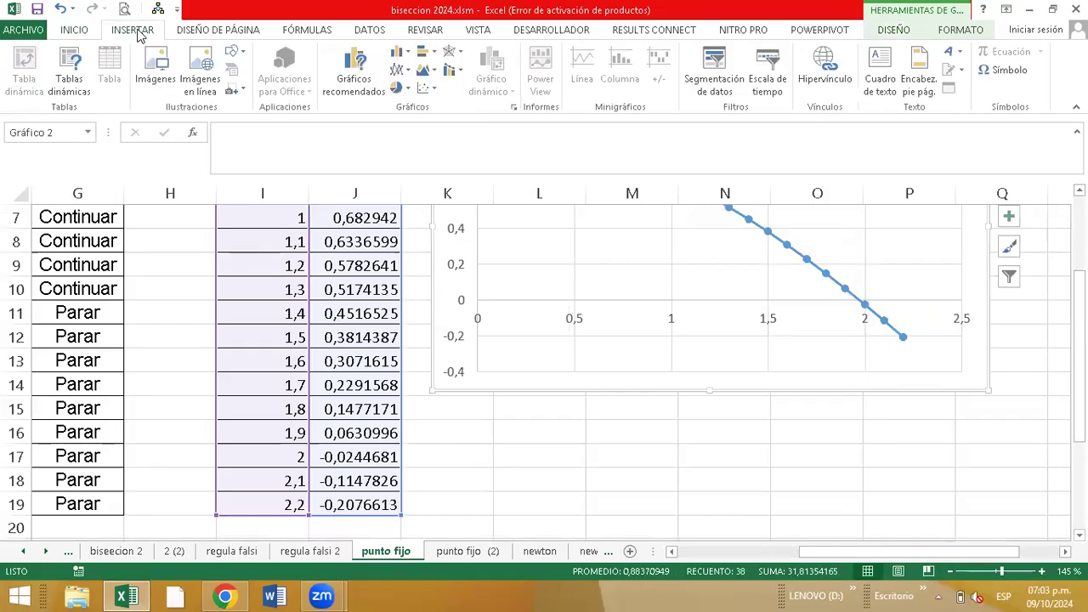
{"action": "left_click", "coordinate": [234, 52]}
{"action": "left_click", "coordinate": [297, 90]}
{"action": "left_click_drag", "start_coordinate": [821, 270], "coordinate": [921, 347]}
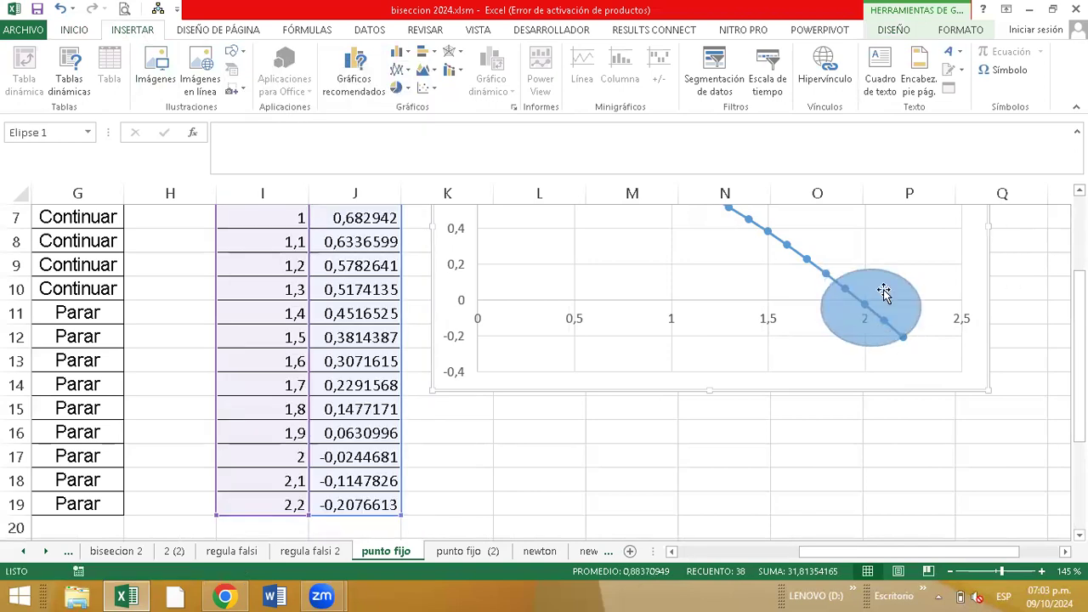
{"action": "left_click", "coordinate": [416, 52]}
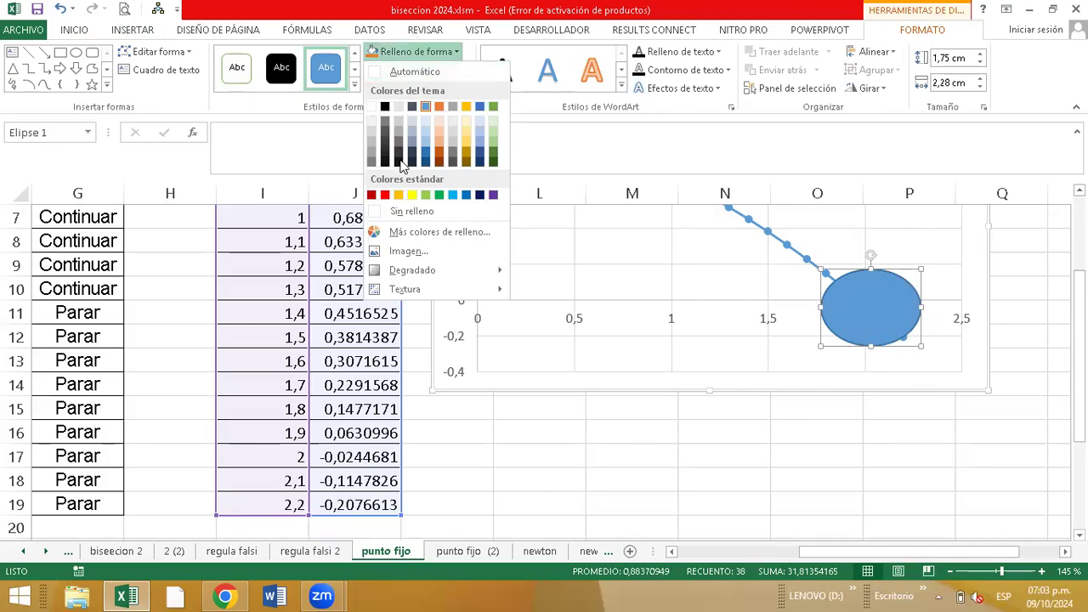
{"action": "left_click", "coordinate": [400, 211]}
- Select B11:G11 in the iteration table to examine the values at the first iteration marked Parar
{"action": "left_click_drag", "start_coordinate": [887, 555], "coordinate": [768, 554]}
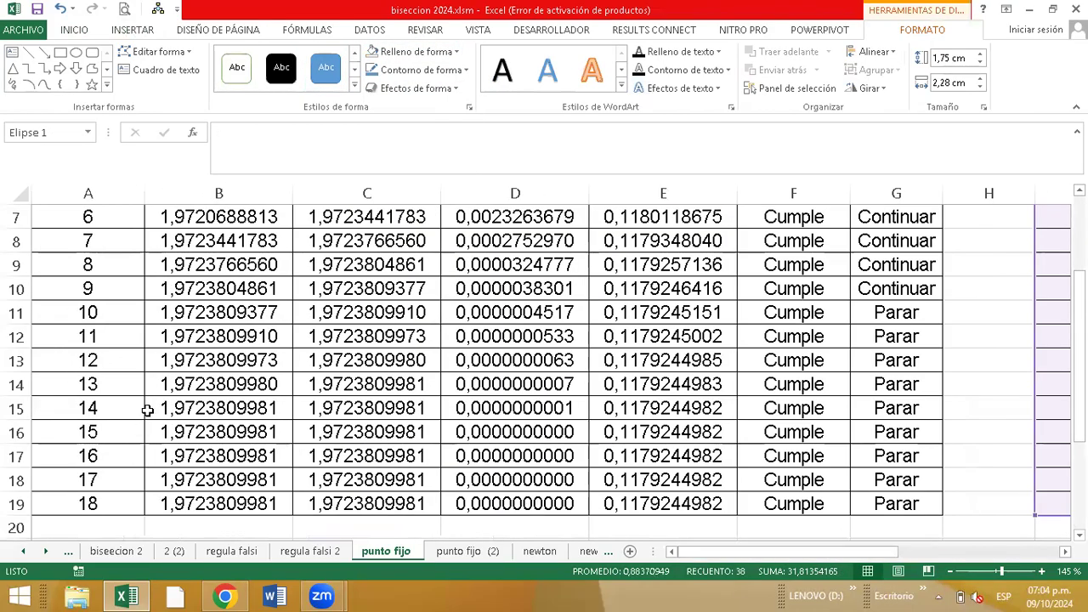
{"action": "left_click", "coordinate": [243, 362]}
{"action": "left_click_drag", "start_coordinate": [879, 301], "coordinate": [166, 316]}
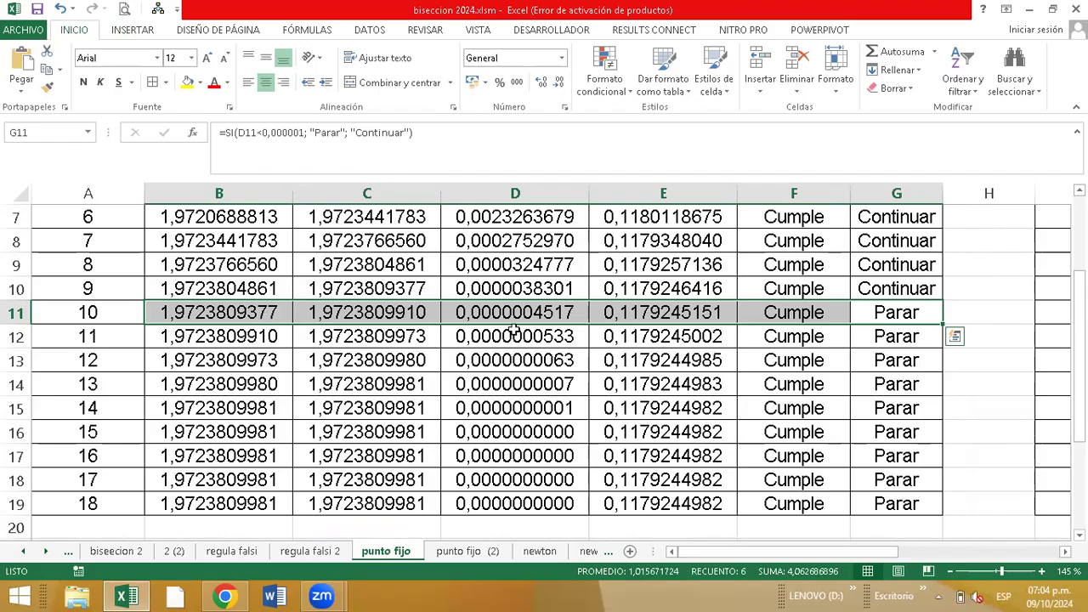
{"action": "scroll", "coordinate": [293, 328], "scroll_direction": "down", "scroll_amount": 3}
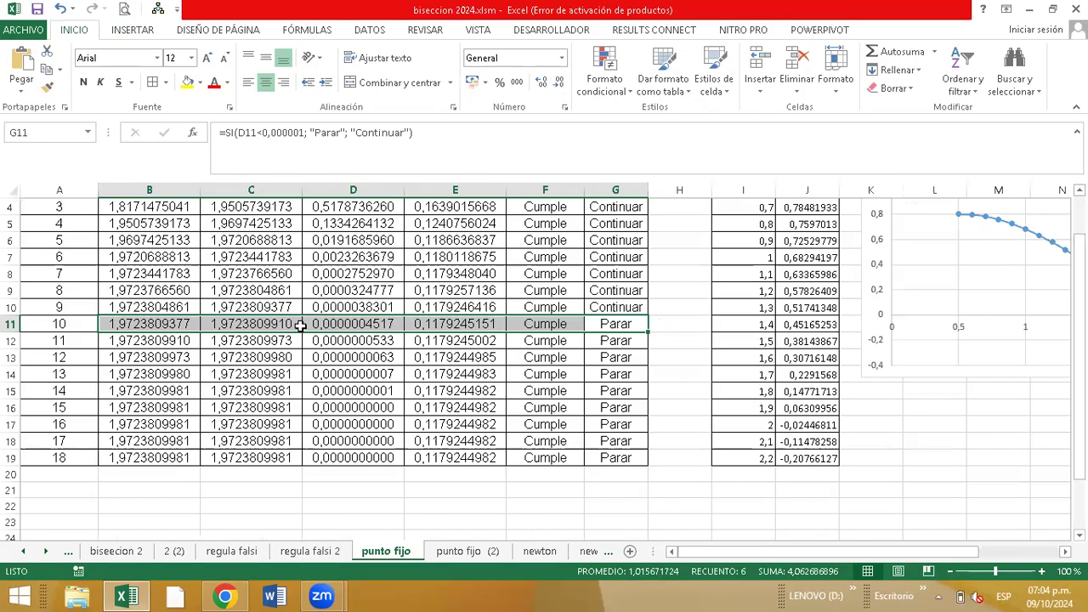
- Switch to ChatGPT and review its answers down to the request and table structure for f(x) = x^2 + ln(x) - 2
{"action": "left_click", "coordinate": [225, 596]}
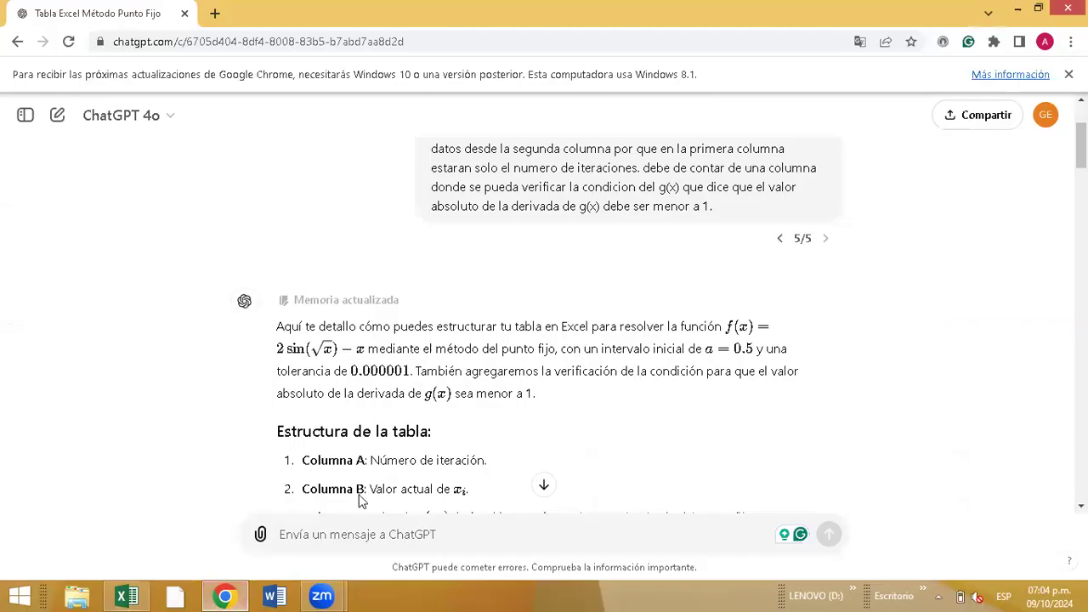
{"action": "scroll", "coordinate": [466, 317], "scroll_direction": "down", "scroll_amount": 1}
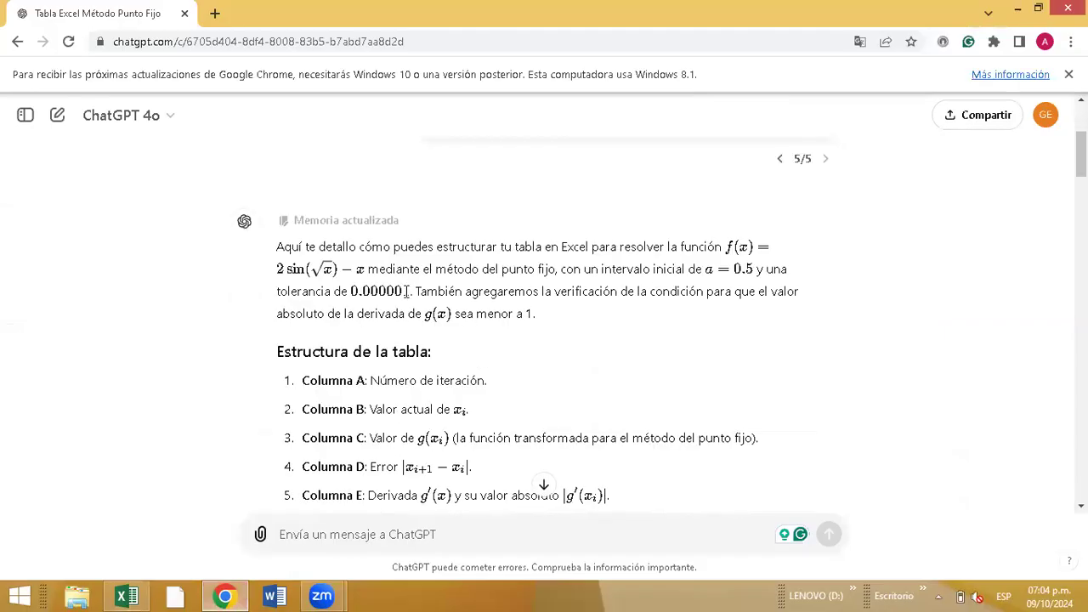
{"action": "scroll", "coordinate": [406, 291], "scroll_direction": "down", "scroll_amount": 10}
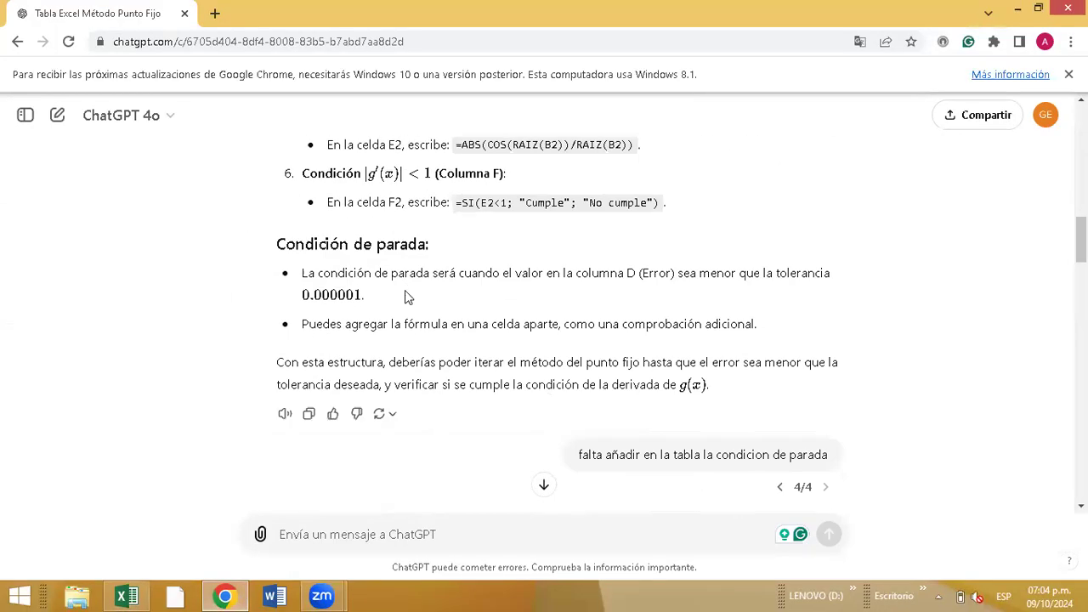
{"action": "scroll", "coordinate": [408, 293], "scroll_direction": "down", "scroll_amount": 3}
{"action": "scroll", "coordinate": [600, 218], "scroll_direction": "down", "scroll_amount": 3}
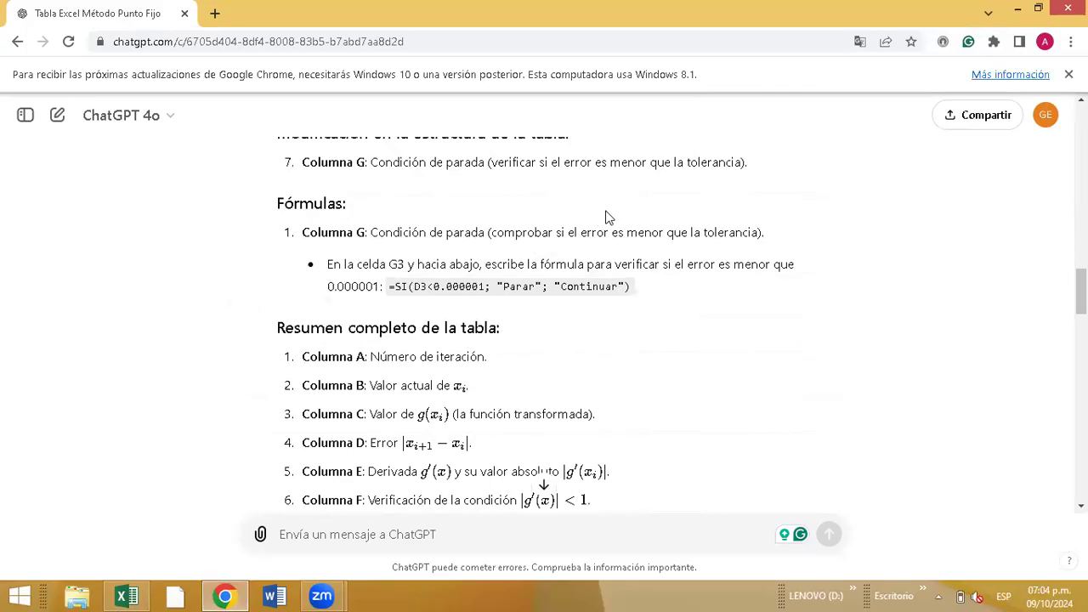
{"action": "scroll", "coordinate": [607, 218], "scroll_direction": "down", "scroll_amount": 8}
{"action": "left_click_drag", "start_coordinate": [443, 210], "coordinate": [780, 241]}
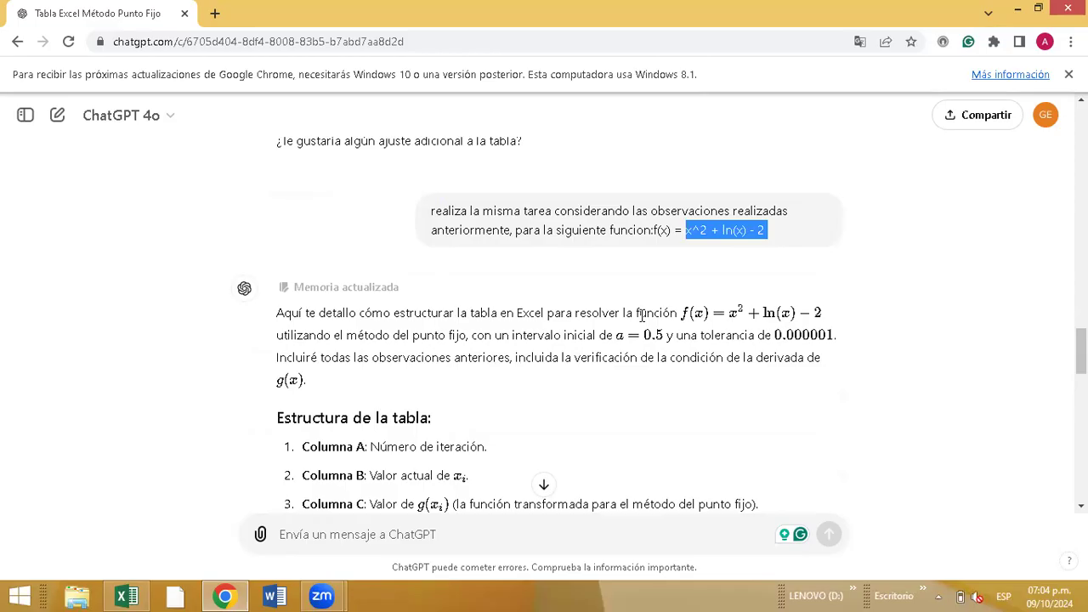
{"action": "scroll", "coordinate": [592, 279], "scroll_direction": "down", "scroll_amount": 2}
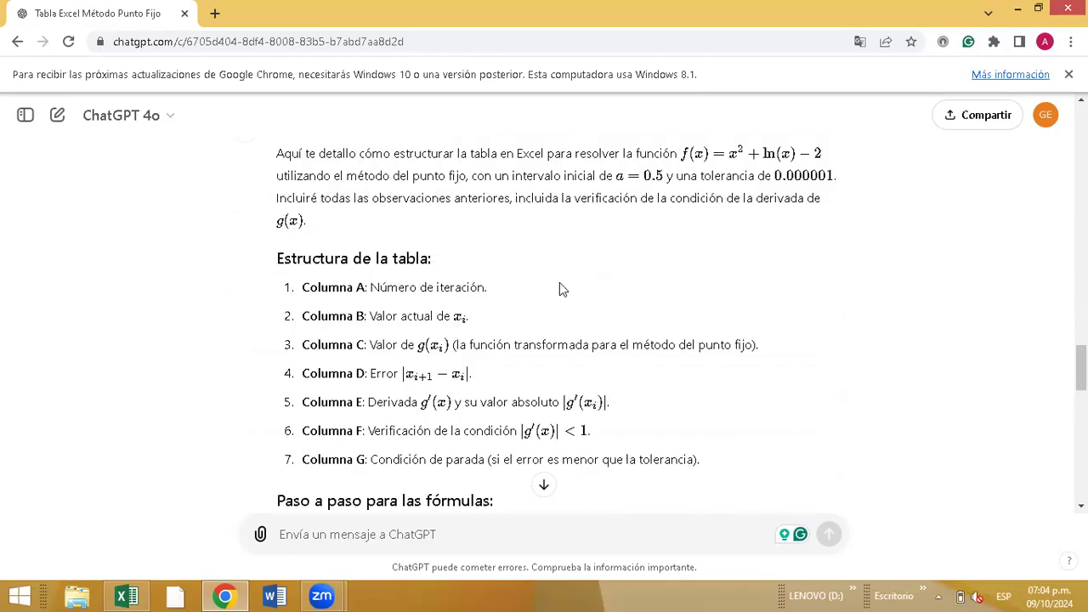
- Compare ChatGPT's table structure for x^2 + ln(x) - 2 with the headers on Excel's punto fijo (2) sheet, and review its first formula steps
{"action": "scroll", "coordinate": [559, 289], "scroll_direction": "down", "scroll_amount": 1}
{"action": "left_click", "coordinate": [145, 595]}
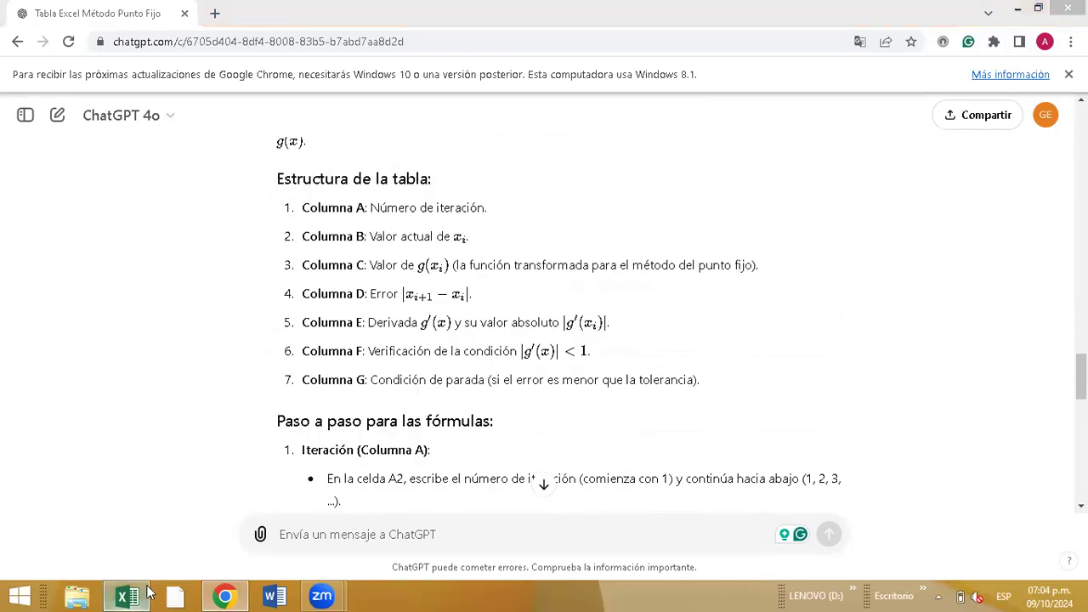
{"action": "left_click", "coordinate": [463, 550]}
{"action": "left_click_drag", "start_coordinate": [51, 226], "coordinate": [425, 231]}
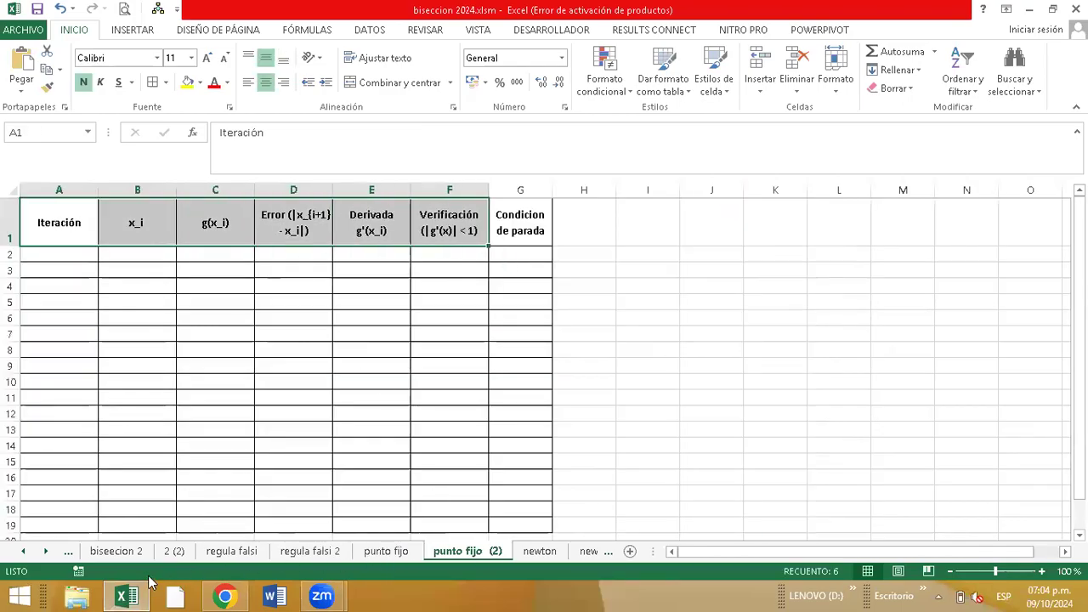
{"action": "left_click", "coordinate": [224, 595]}
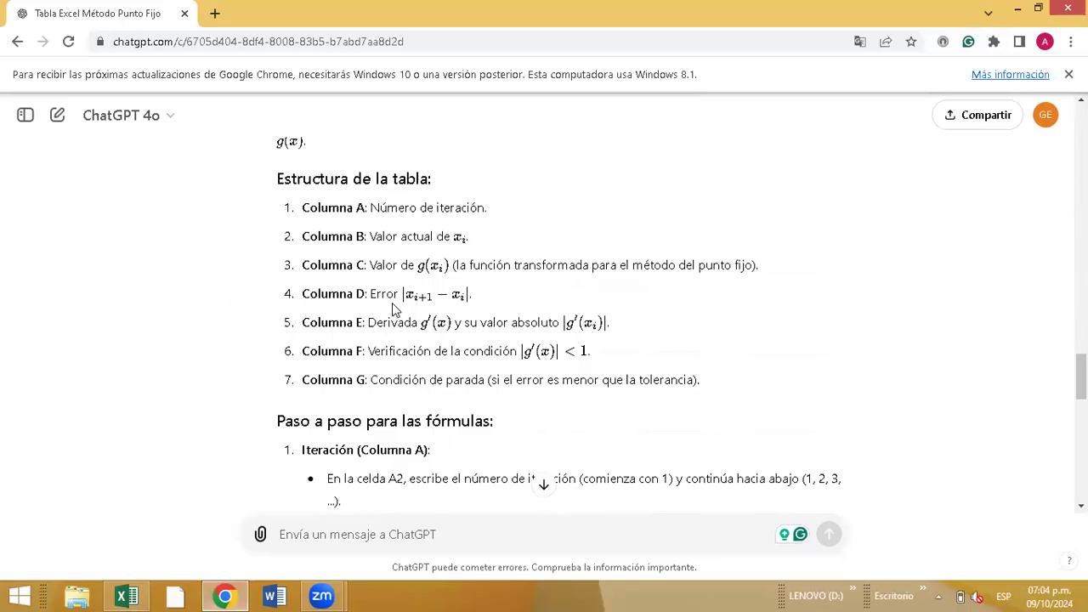
{"action": "scroll", "coordinate": [395, 308], "scroll_direction": "down", "scroll_amount": 3}
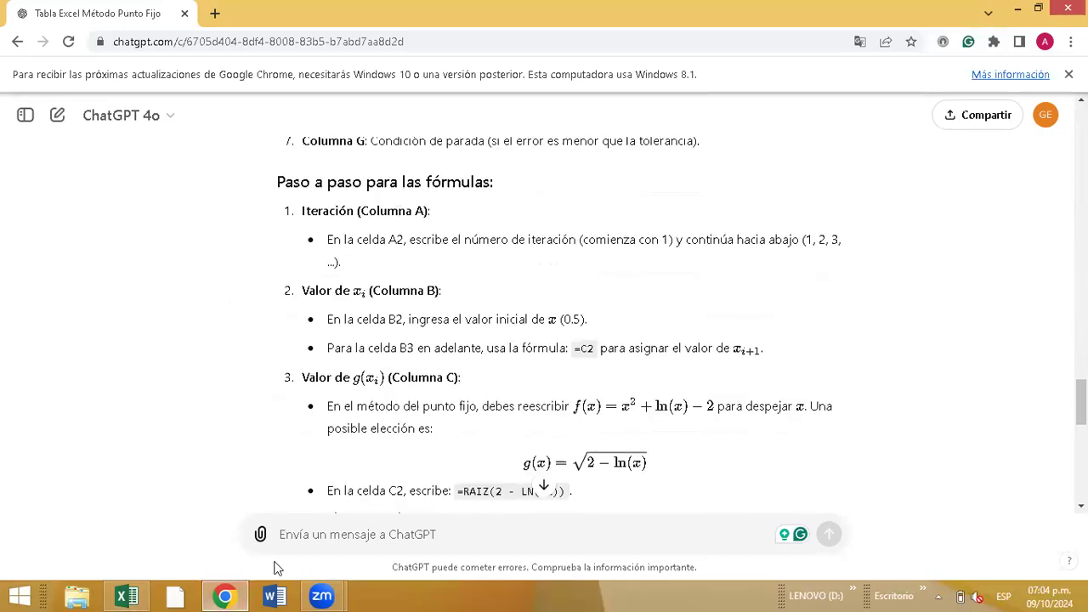
- Switch to Excel and copy iteration numbers 1 to 18 from A2:A19 of punto fijo into A2:A19 of punto fijo (2)
{"action": "left_click", "coordinate": [126, 595]}
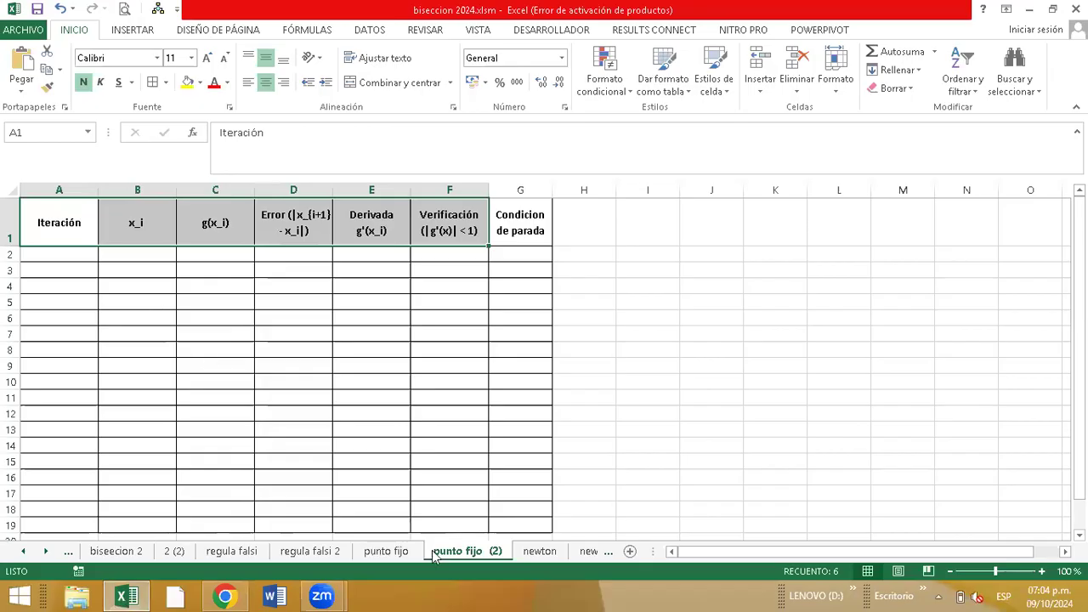
{"action": "left_click", "coordinate": [386, 551]}
{"action": "left_click_drag", "start_coordinate": [53, 257], "coordinate": [44, 491]}
{"action": "key", "text": "ctrl+c"}
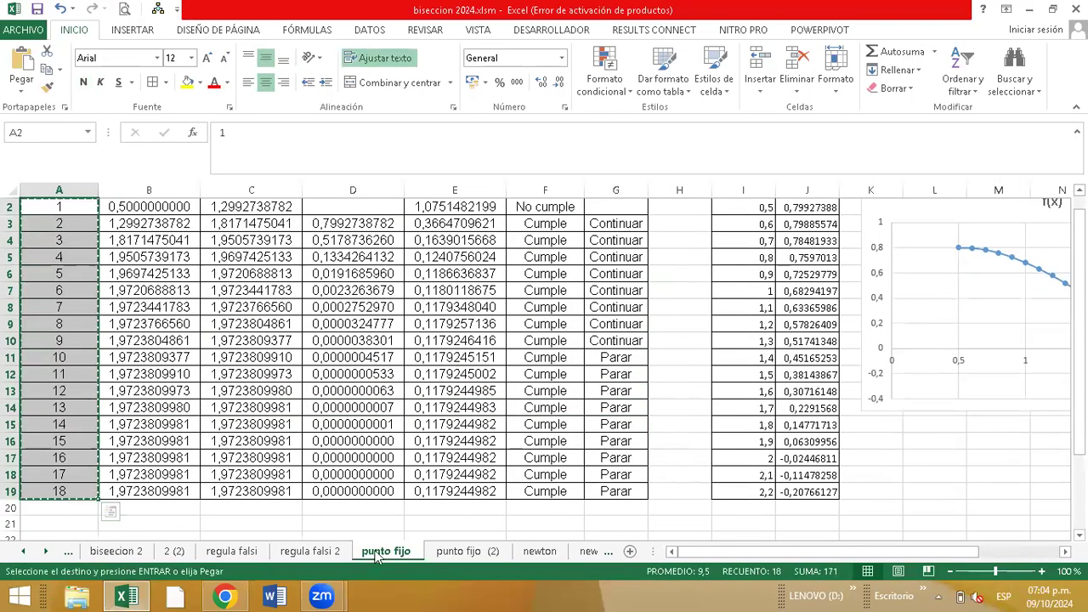
{"action": "left_click", "coordinate": [458, 551]}
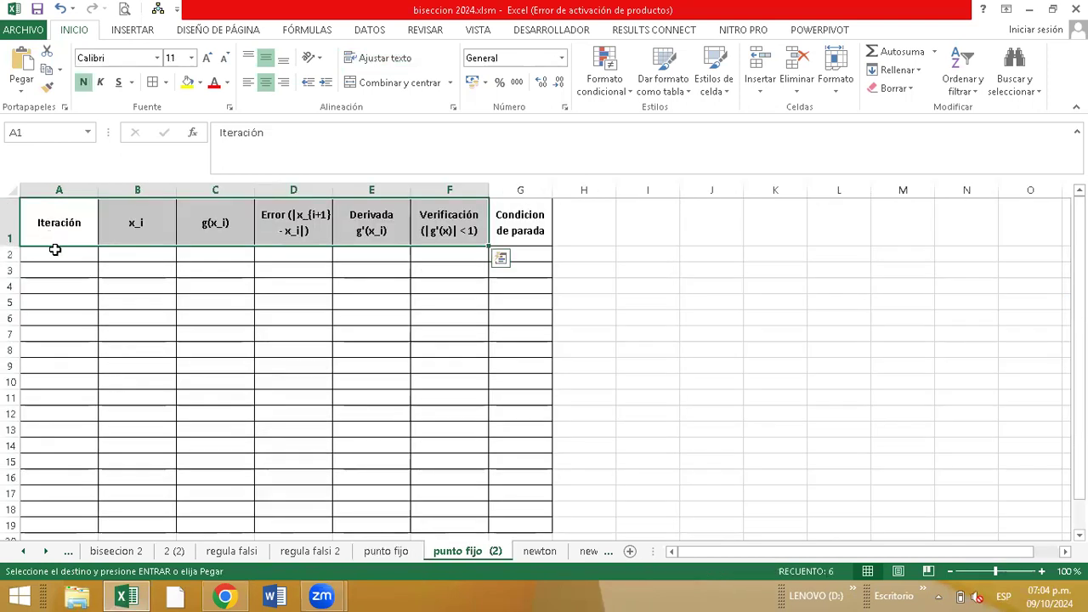
{"action": "left_click", "coordinate": [54, 249]}
{"action": "key", "text": "ctrl+v"}
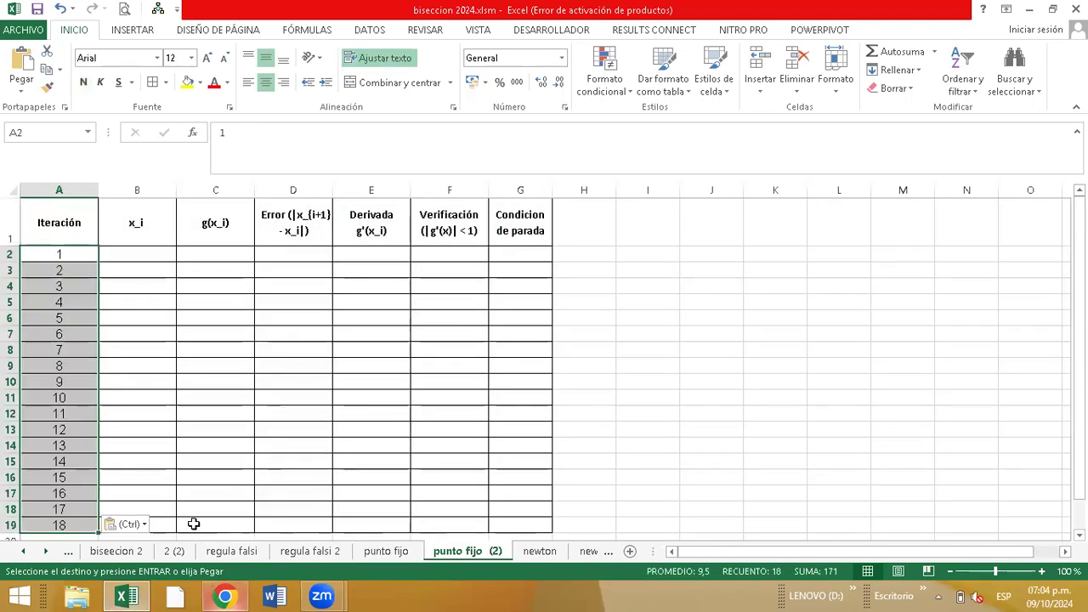
- Copy the x_i column B2:B19 from punto fijo into the same cells of punto fijo (2)
{"action": "left_click", "coordinate": [388, 551]}
{"action": "left_click", "coordinate": [174, 268]}
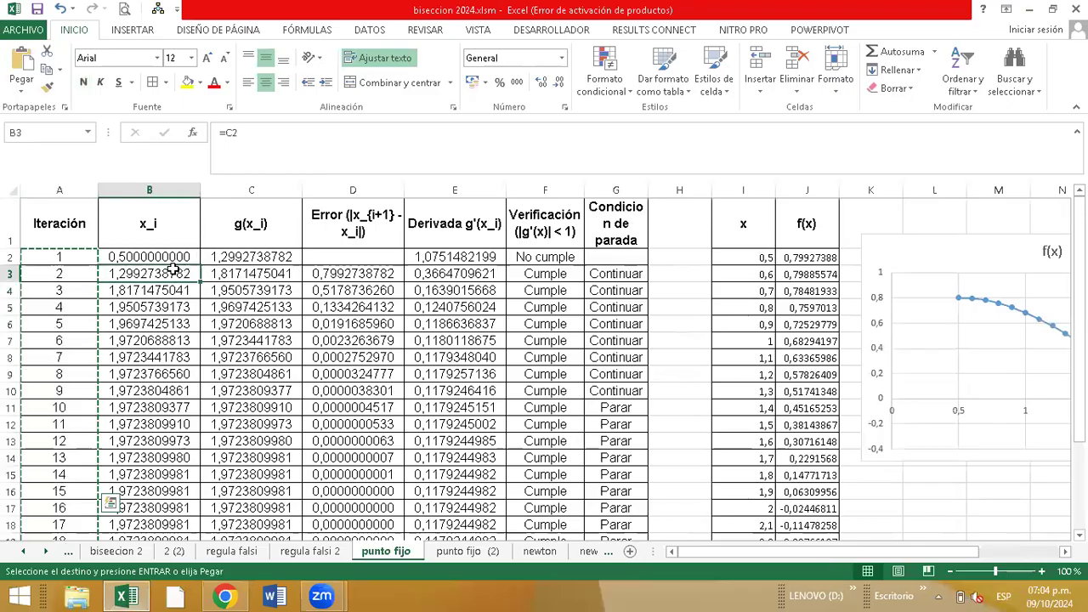
{"action": "left_click_drag", "start_coordinate": [155, 255], "coordinate": [149, 481]}
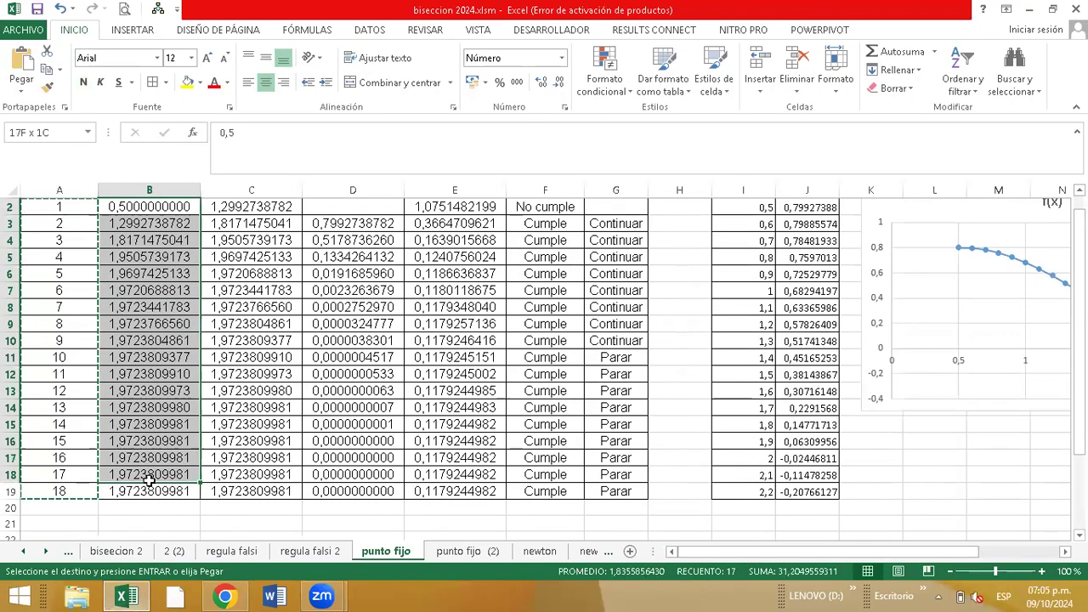
{"action": "key", "text": "ctrl+c"}
{"action": "left_click", "coordinate": [468, 551]}
{"action": "left_click", "coordinate": [136, 253]}
{"action": "key", "text": "ctrl+v"}
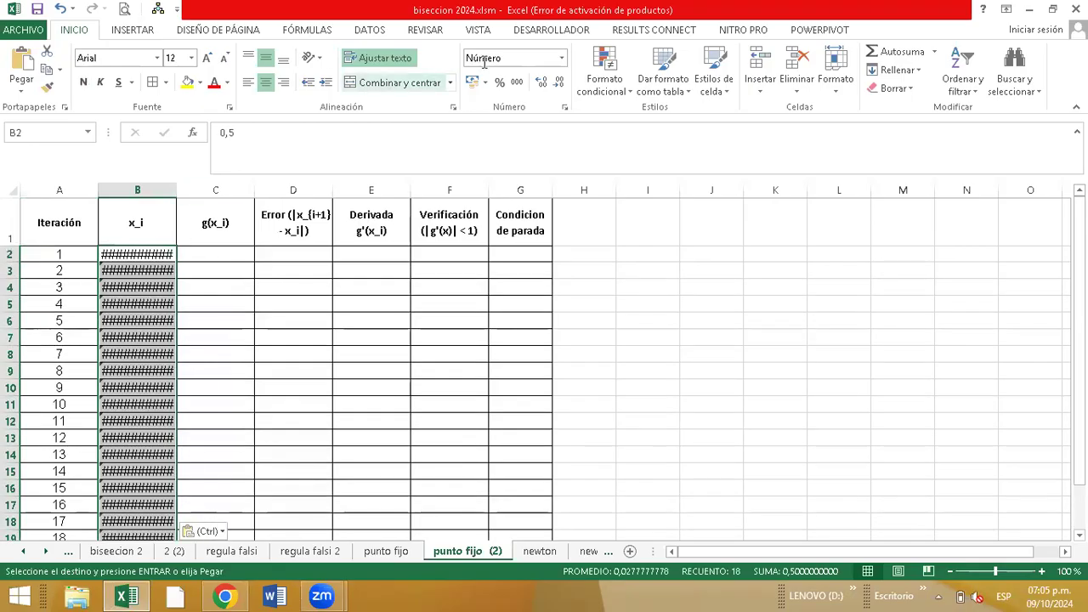
- Format the x_i values in B2:B19 of punto fijo (2) with six decimal places
{"action": "left_click", "coordinate": [542, 82]}
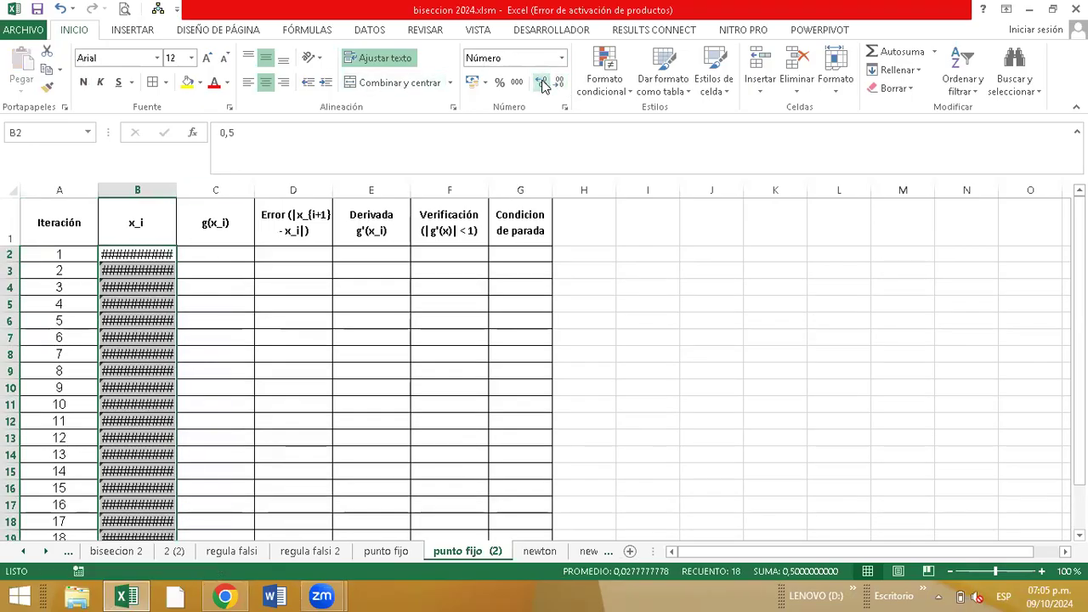
{"action": "left_click", "coordinate": [141, 250]}
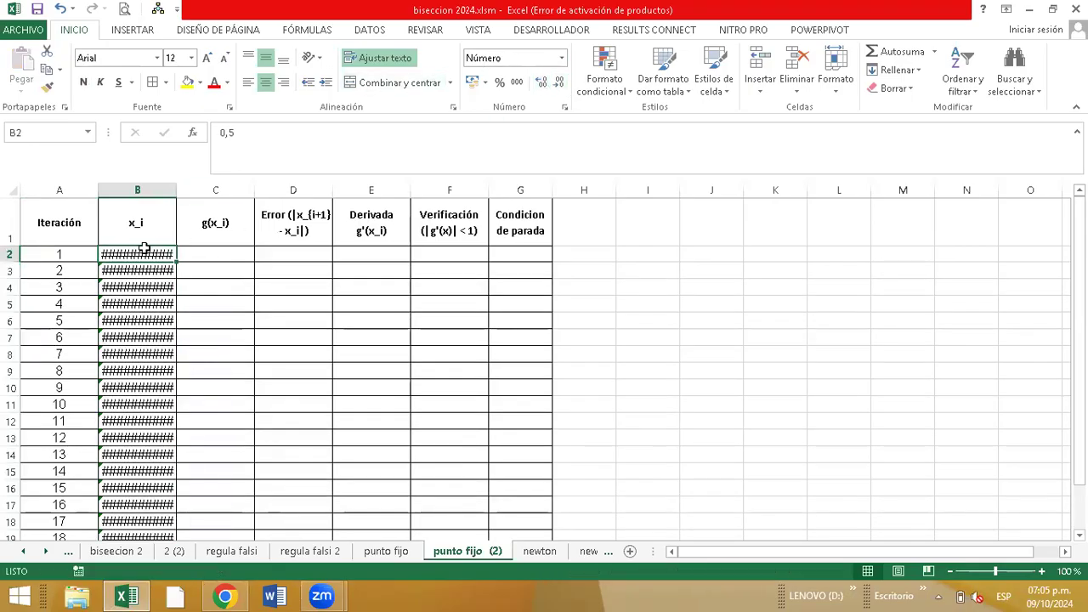
{"action": "left_click", "coordinate": [158, 186]}
{"action": "left_click_drag", "start_coordinate": [149, 251], "coordinate": [138, 456]}
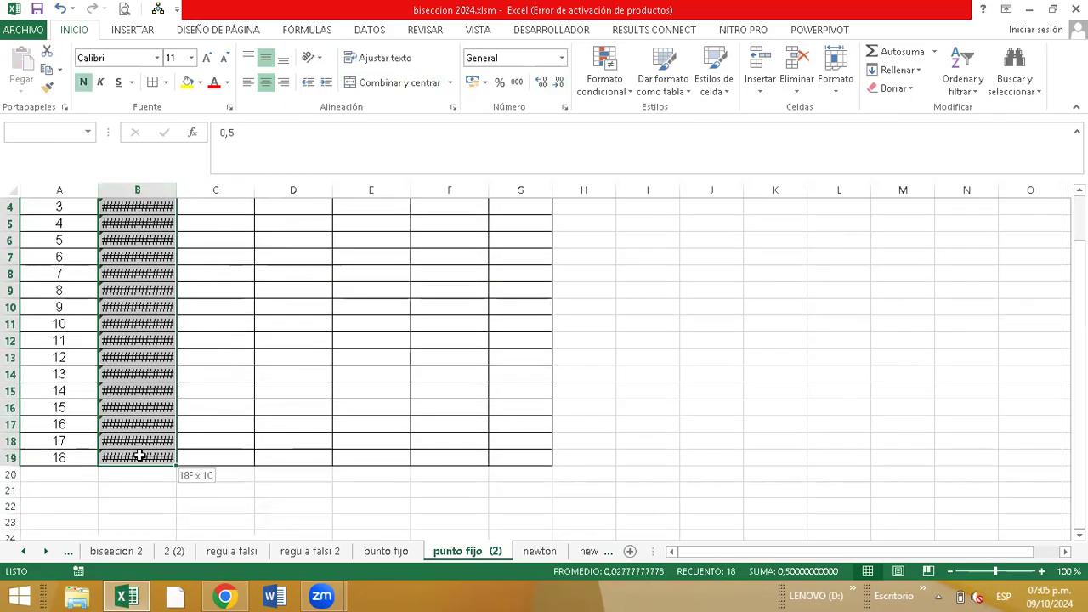
{"action": "left_click", "coordinate": [559, 81]}
{"action": "left_click", "coordinate": [559, 82]}
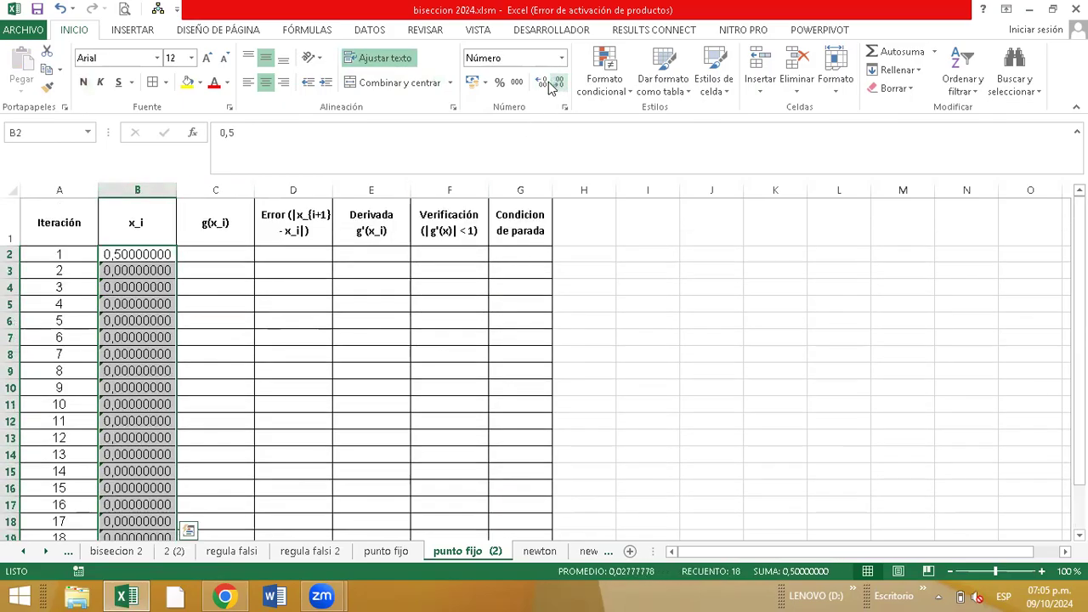
{"action": "left_click", "coordinate": [541, 82]}
{"action": "left_click", "coordinate": [542, 81]}
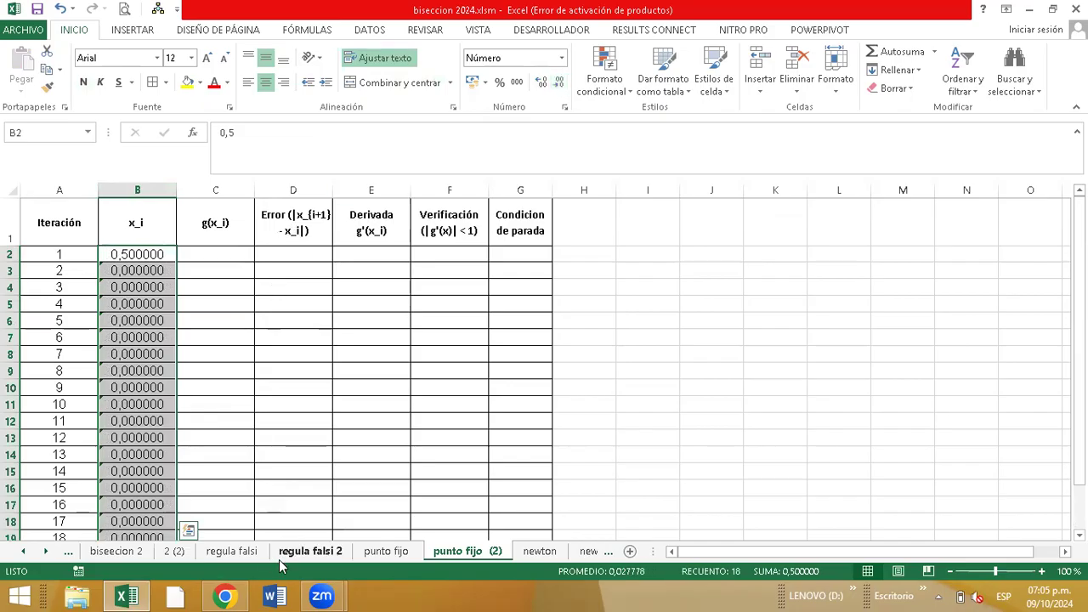
- Check B2 and B3 in Excel against ChatGPT's column B instructions for the initial value and the x_{i+1} formula
{"action": "left_click", "coordinate": [224, 596]}
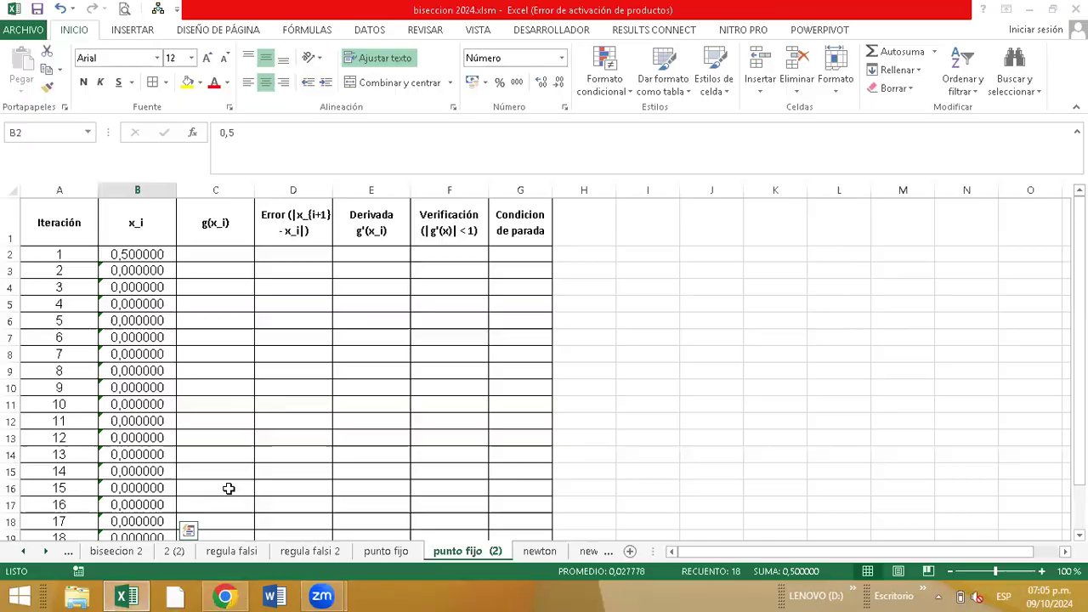
{"action": "left_click", "coordinate": [126, 595]}
{"action": "left_click", "coordinate": [137, 260]}
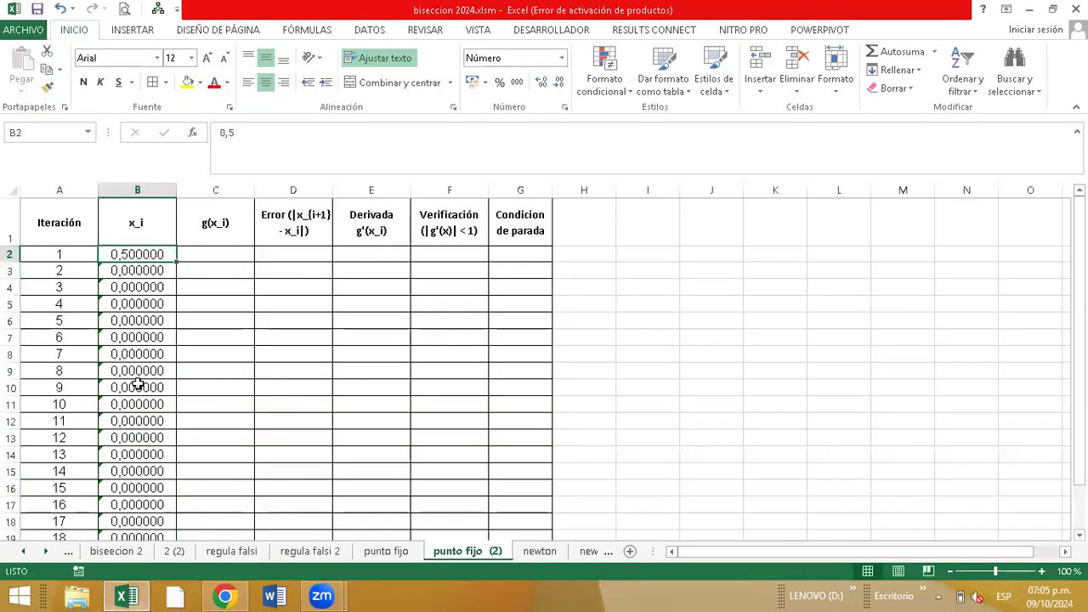
{"action": "left_click", "coordinate": [224, 596]}
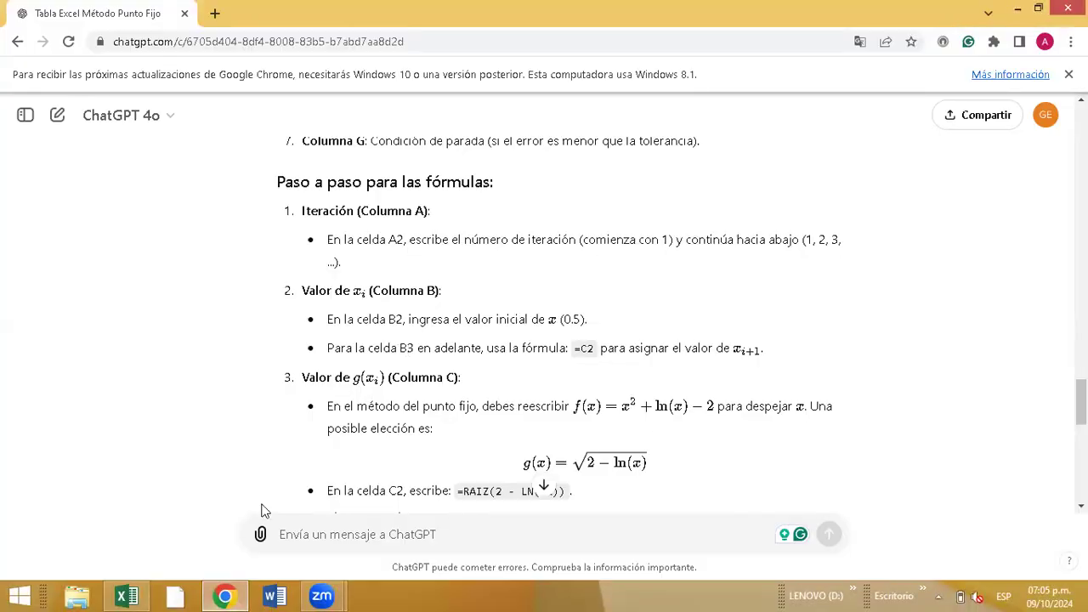
{"action": "left_click", "coordinate": [127, 595]}
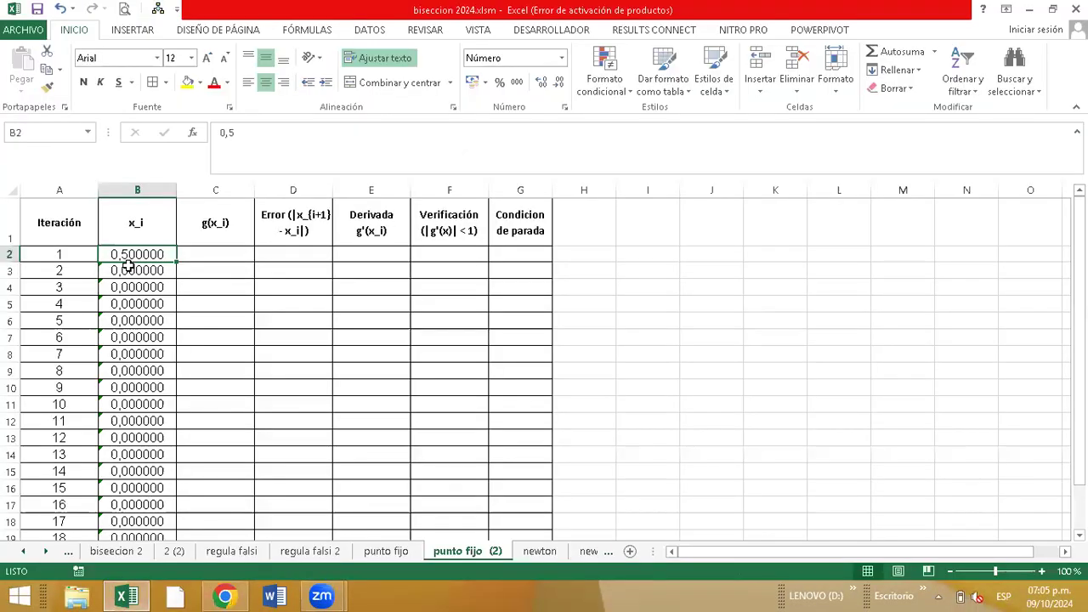
{"action": "left_click", "coordinate": [128, 267]}
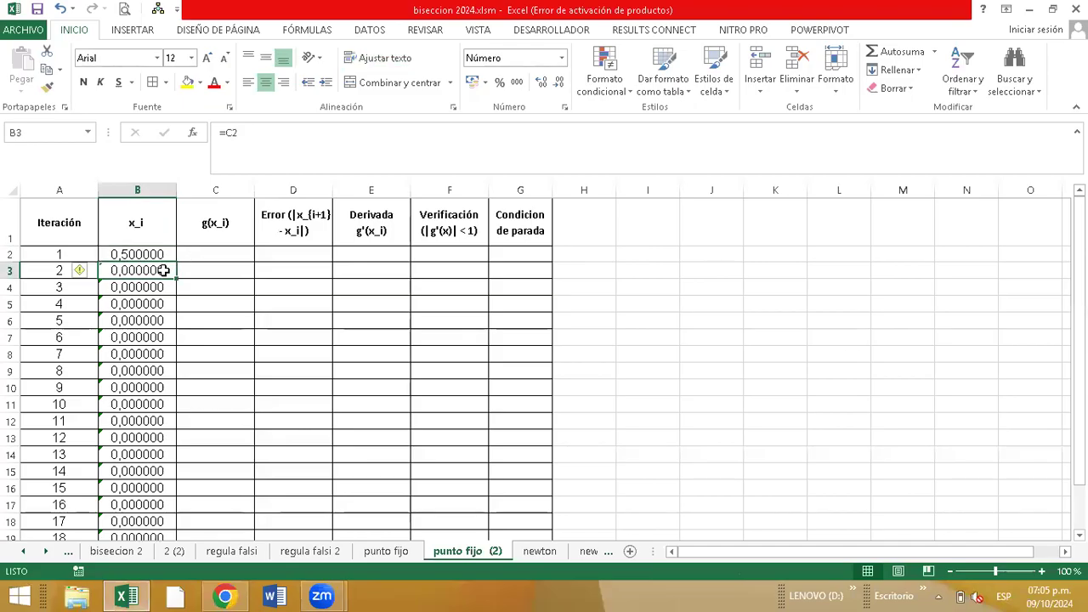
- Copy ChatGPT's g(x_i) formula =RAIZ(2 - LN(B2)) and enter it in cell C2 of the Excel table
{"action": "left_click", "coordinate": [225, 596]}
{"action": "scroll", "coordinate": [471, 323], "scroll_direction": "down", "scroll_amount": 1}
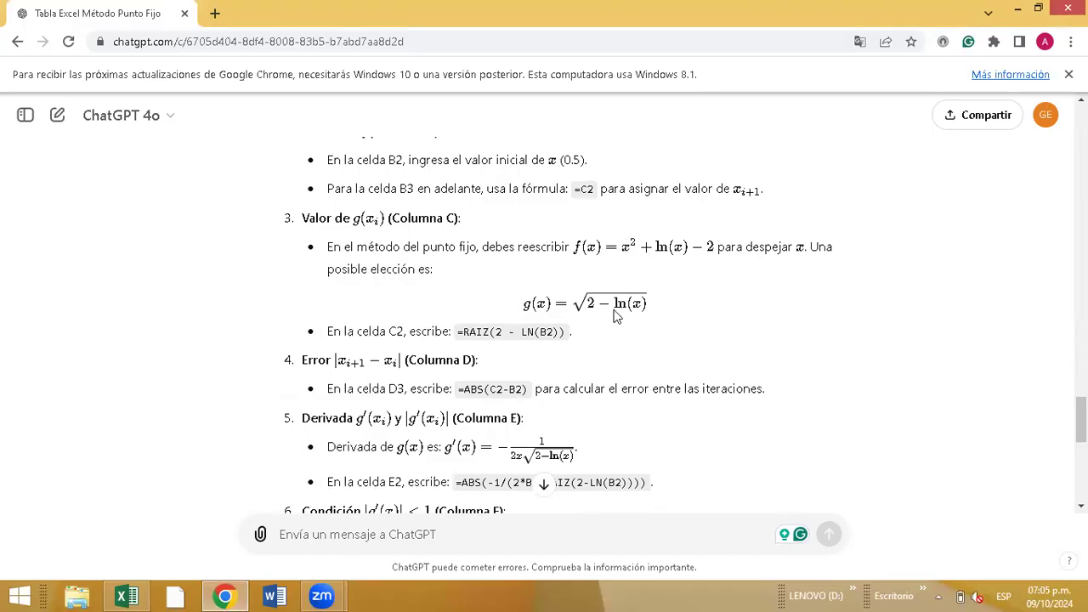
{"action": "scroll", "coordinate": [571, 300], "scroll_direction": "down", "scroll_amount": 1}
{"action": "left_click_drag", "start_coordinate": [456, 253], "coordinate": [570, 259]}
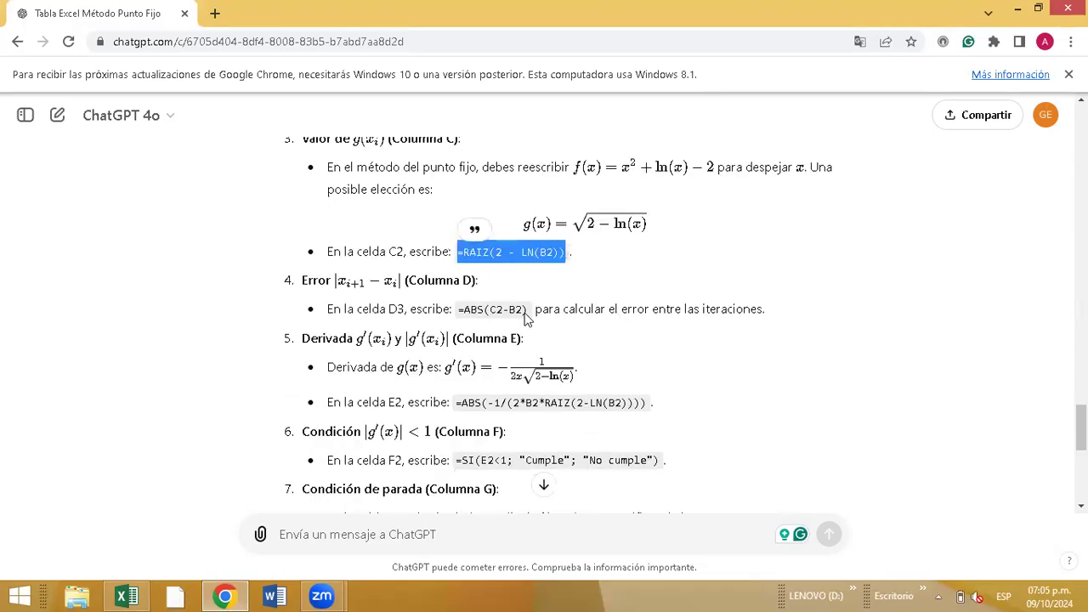
{"action": "left_click", "coordinate": [126, 595]}
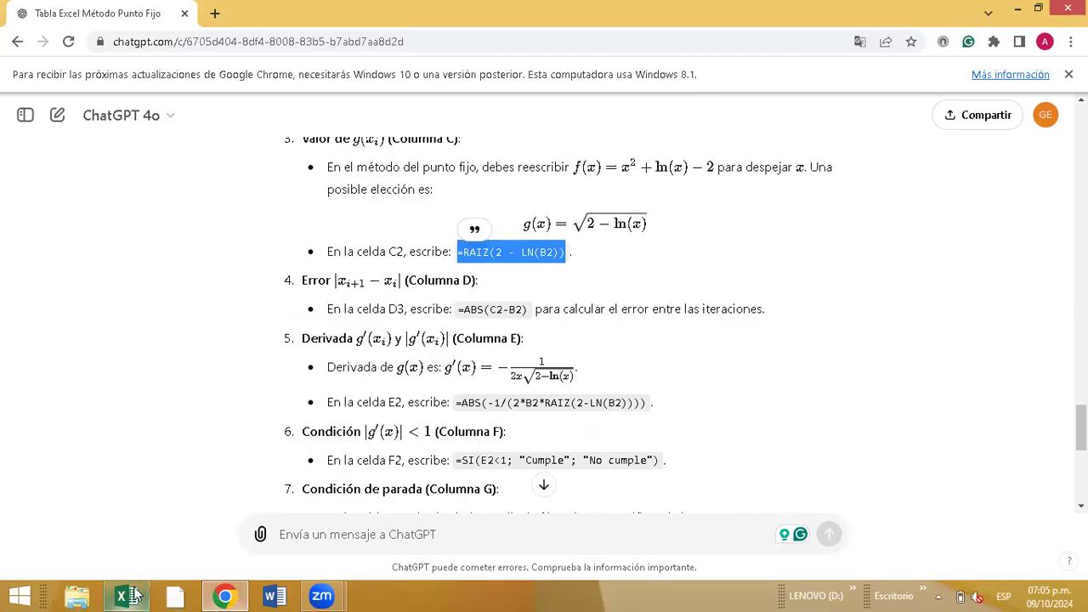
{"action": "left_click", "coordinate": [212, 253]}
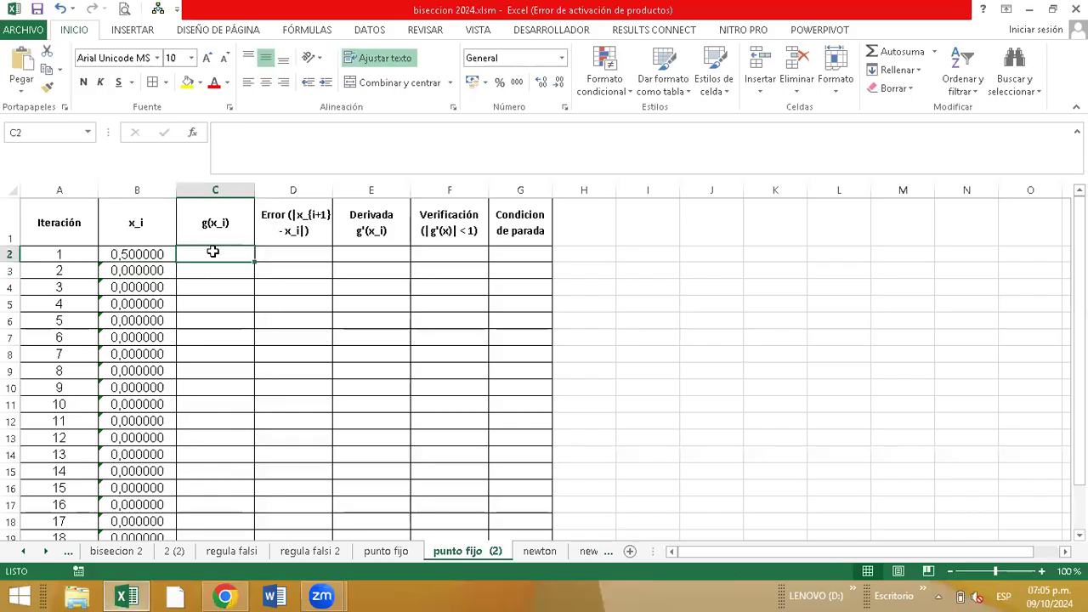
{"action": "left_click", "coordinate": [261, 147]}
{"action": "key", "text": "ctrl+v"}
{"action": "key", "text": "Return"}
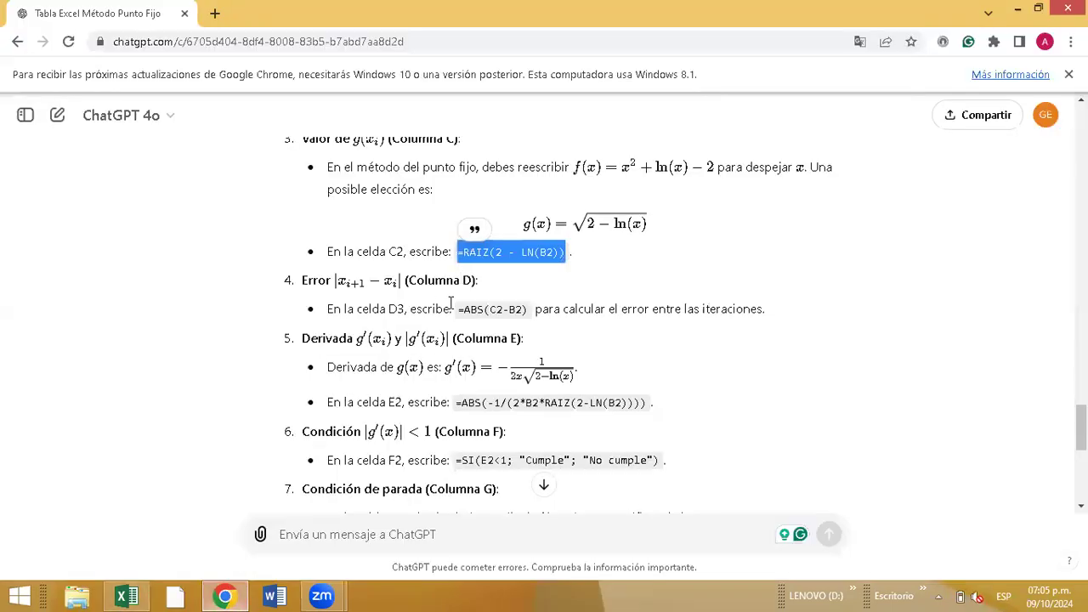
- Copy ChatGPT's error formula =ABS(C2-B2) and enter it in cell D2 of the Excel table
{"action": "scroll", "coordinate": [456, 297], "scroll_direction": "down", "scroll_amount": 1}
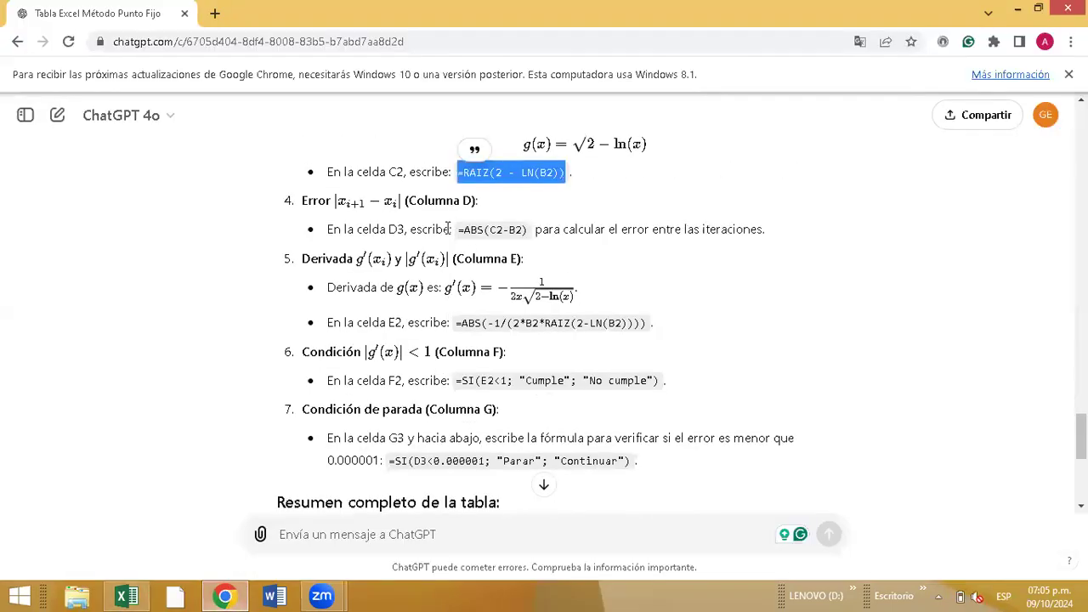
{"action": "left_click_drag", "start_coordinate": [458, 236], "coordinate": [528, 231]}
{"action": "left_click", "coordinate": [127, 596]}
{"action": "left_click", "coordinate": [286, 255]}
{"action": "left_click", "coordinate": [245, 142]}
{"action": "key", "text": "ctrl+v"}
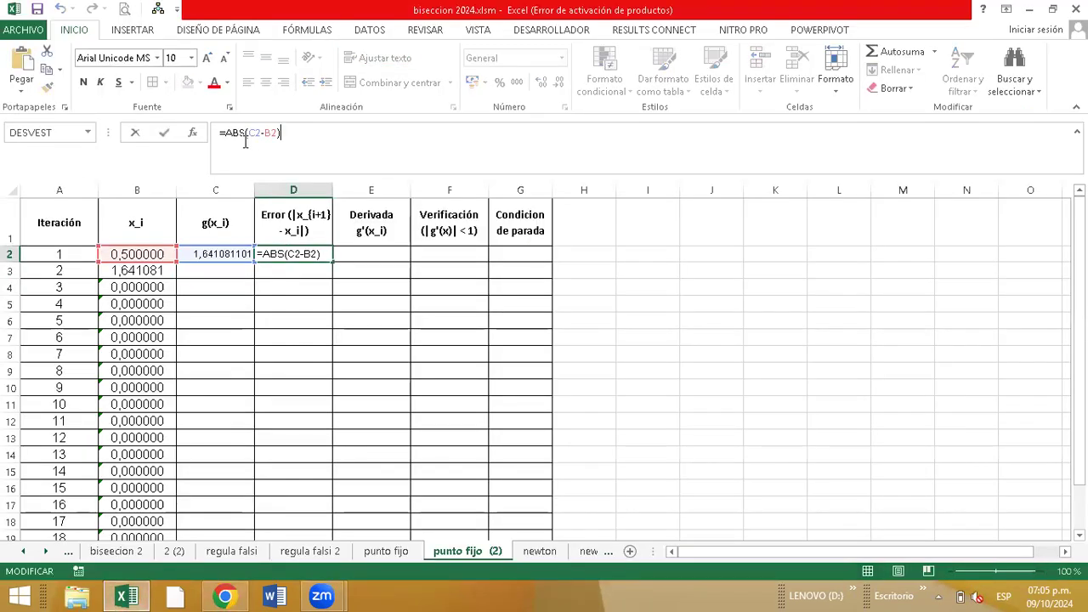
{"action": "key", "text": "Return"}
- Copy ChatGPT's derivative formula =ABS(-1/(2*B2*RAIZ(2-LN(B2)))) into cell E2 of the Excel table
{"action": "left_click", "coordinate": [224, 596]}
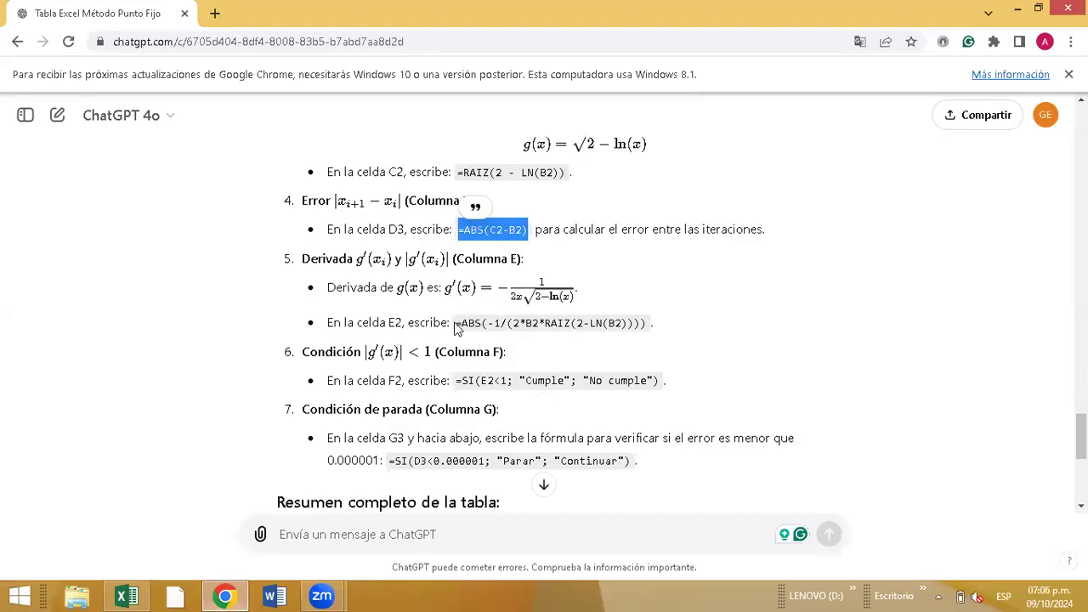
{"action": "left_click_drag", "start_coordinate": [455, 324], "coordinate": [664, 331]}
{"action": "left_click", "coordinate": [663, 331]}
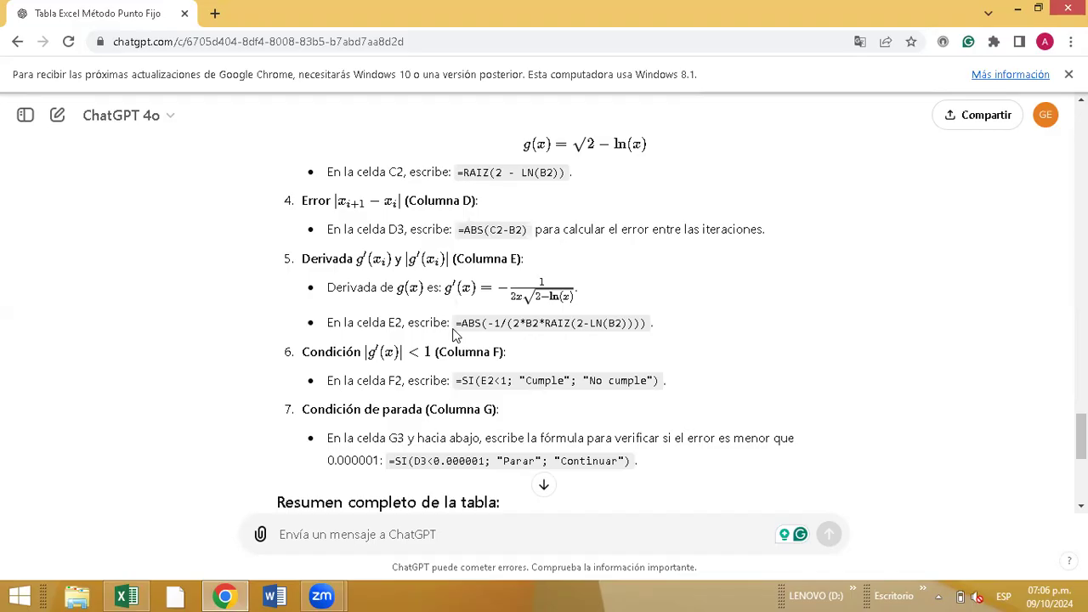
{"action": "left_click_drag", "start_coordinate": [457, 325], "coordinate": [648, 323]}
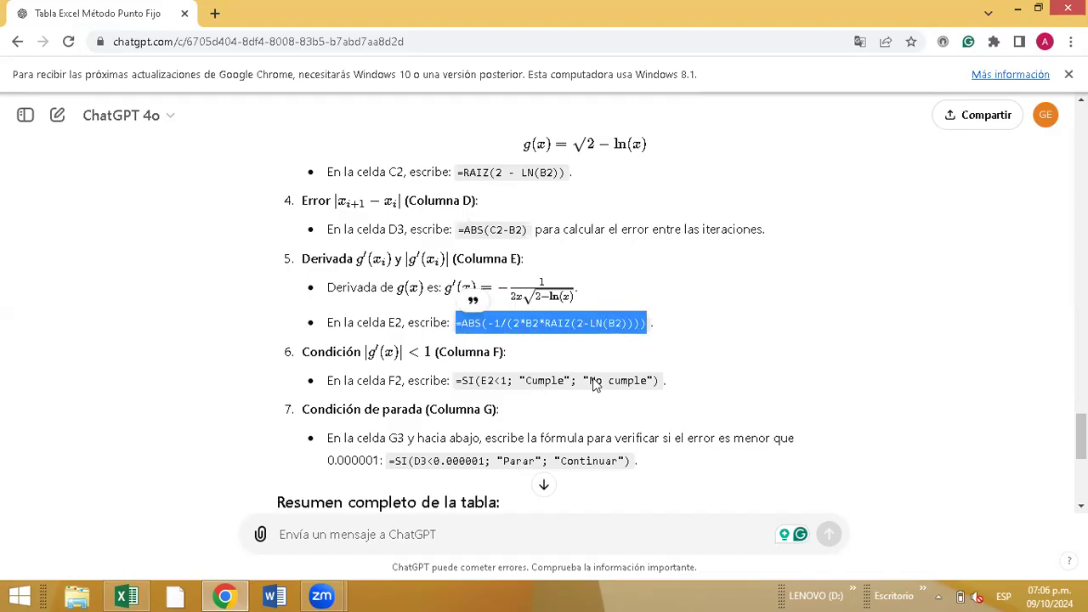
{"action": "left_click", "coordinate": [127, 596]}
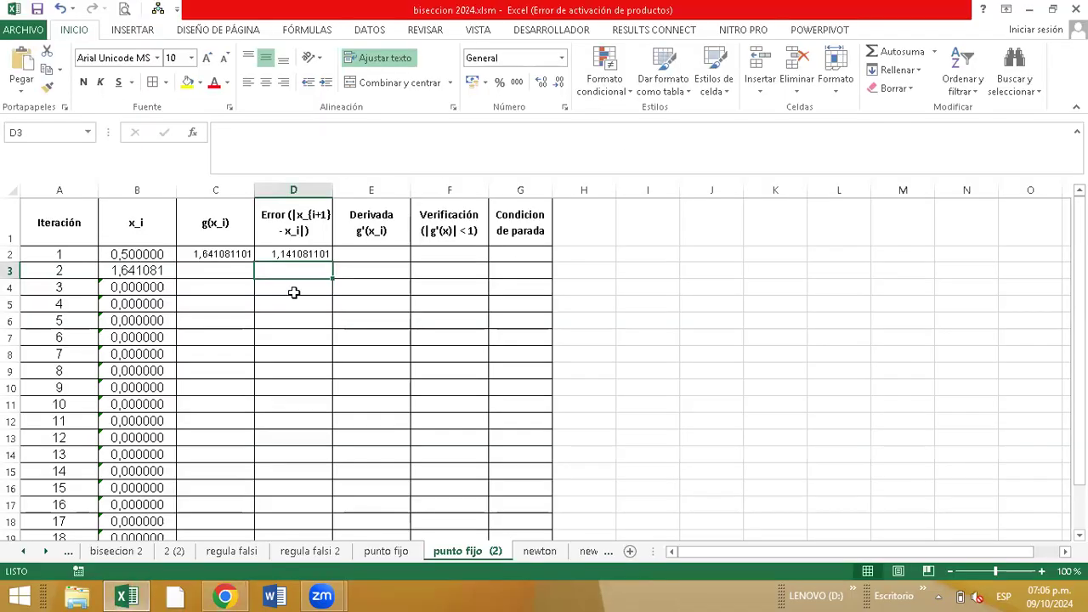
{"action": "left_click", "coordinate": [367, 253]}
{"action": "key", "text": "ctrl+v"}
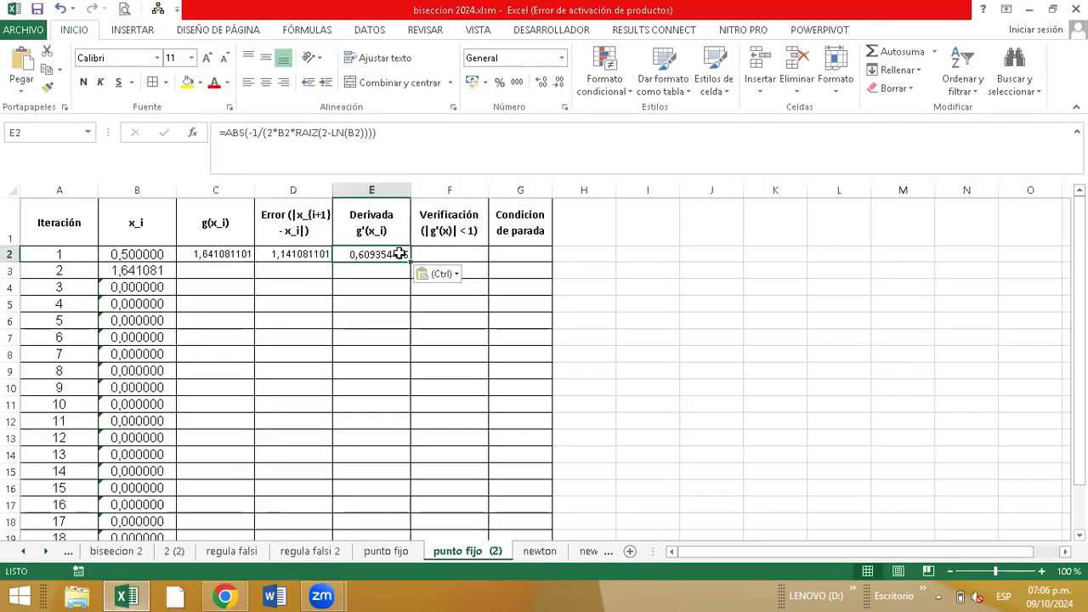
- Copy ChatGPT's condition formula =SI(E2<1; "Cumple"; "No cumple") and enter it in cell F2 of the Excel table
{"action": "left_click", "coordinate": [224, 596]}
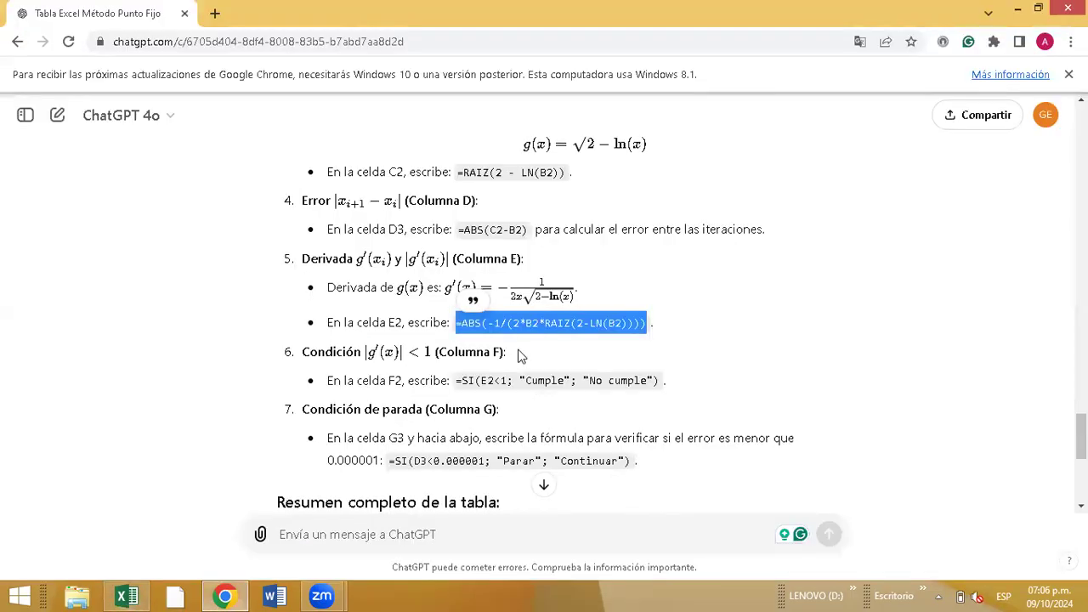
{"action": "scroll", "coordinate": [490, 367], "scroll_direction": "down", "scroll_amount": 1}
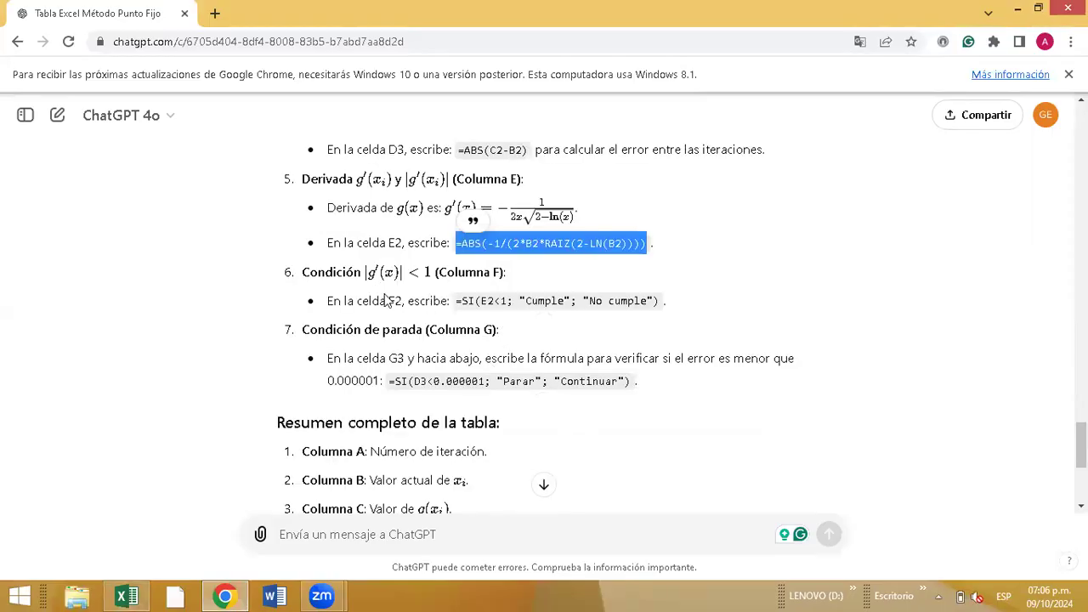
{"action": "left_click_drag", "start_coordinate": [458, 304], "coordinate": [656, 302]}
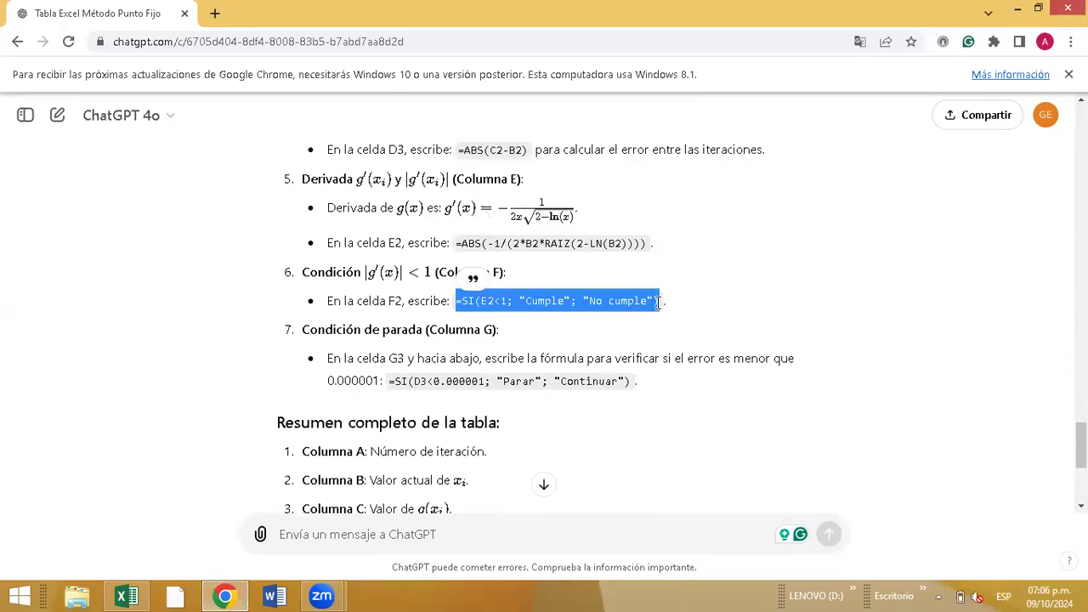
{"action": "left_click", "coordinate": [127, 595]}
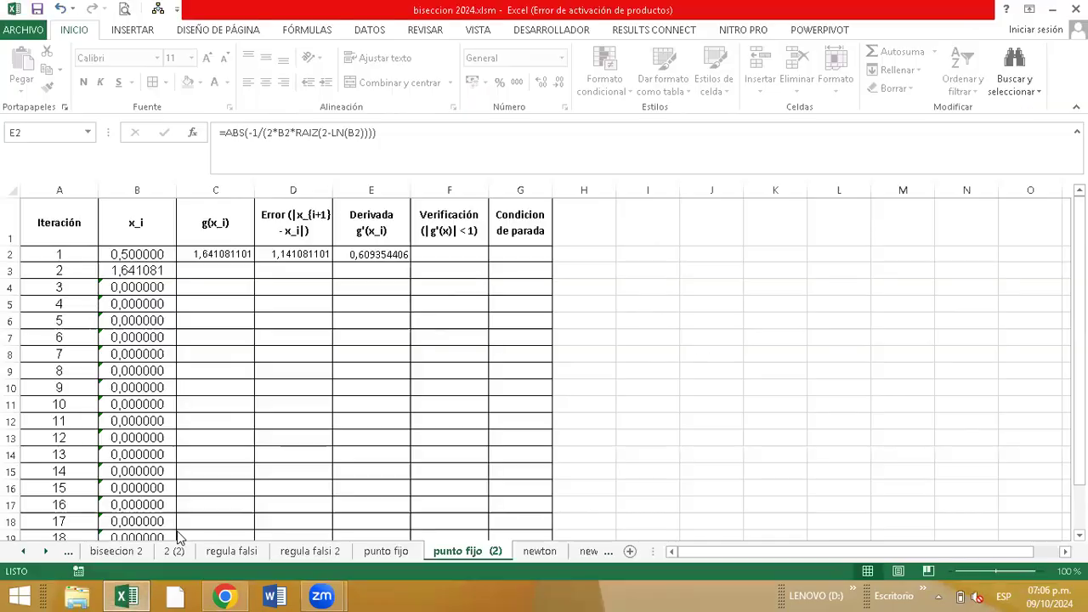
{"action": "left_click", "coordinate": [463, 253]}
{"action": "type", "text": "=SI(E2<1; \"Cumple\"; \"No cumple\")"}
{"action": "key", "text": "Return"}
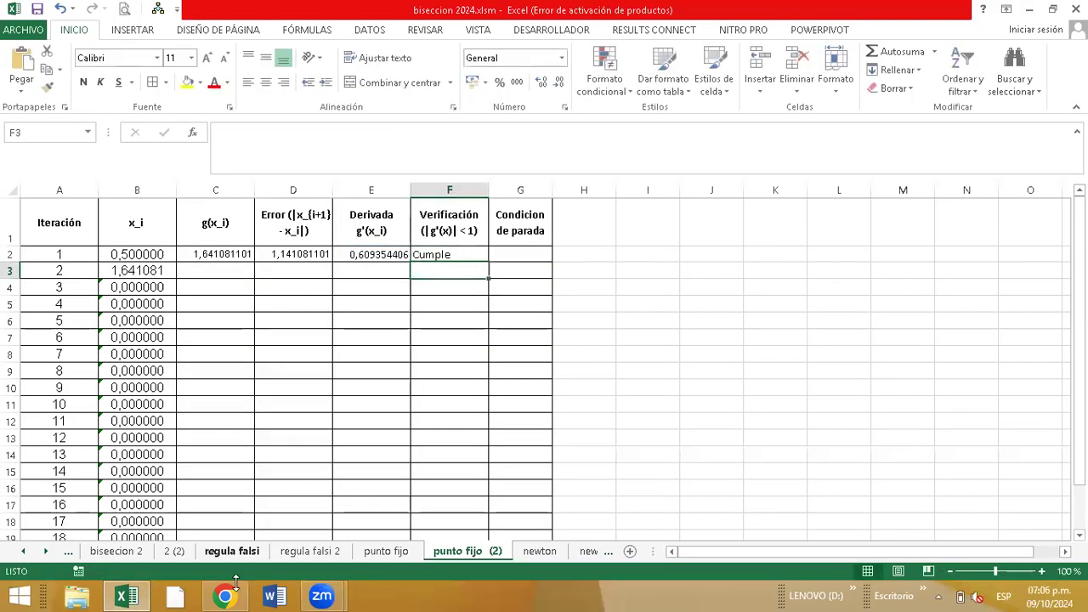
- Copy ChatGPT's stop-condition formula =SI(D3<0.000001; "Parar"; "Continuar") and paste it into cell G3 of the Excel table
{"action": "left_click", "coordinate": [129, 596]}
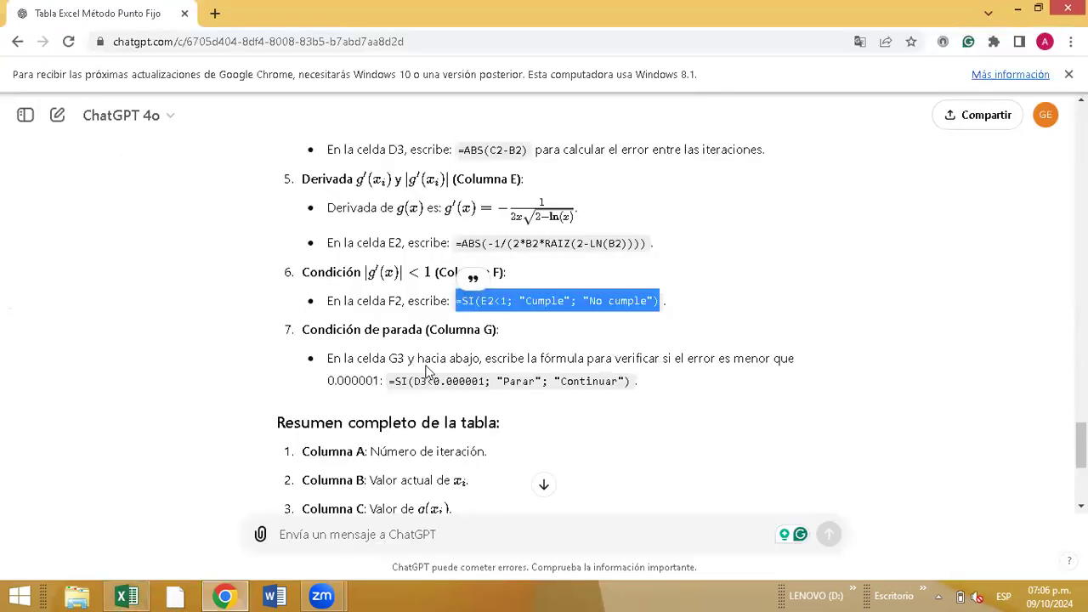
{"action": "left_click_drag", "start_coordinate": [390, 383], "coordinate": [632, 386]}
{"action": "key", "text": "ctrl+c"}
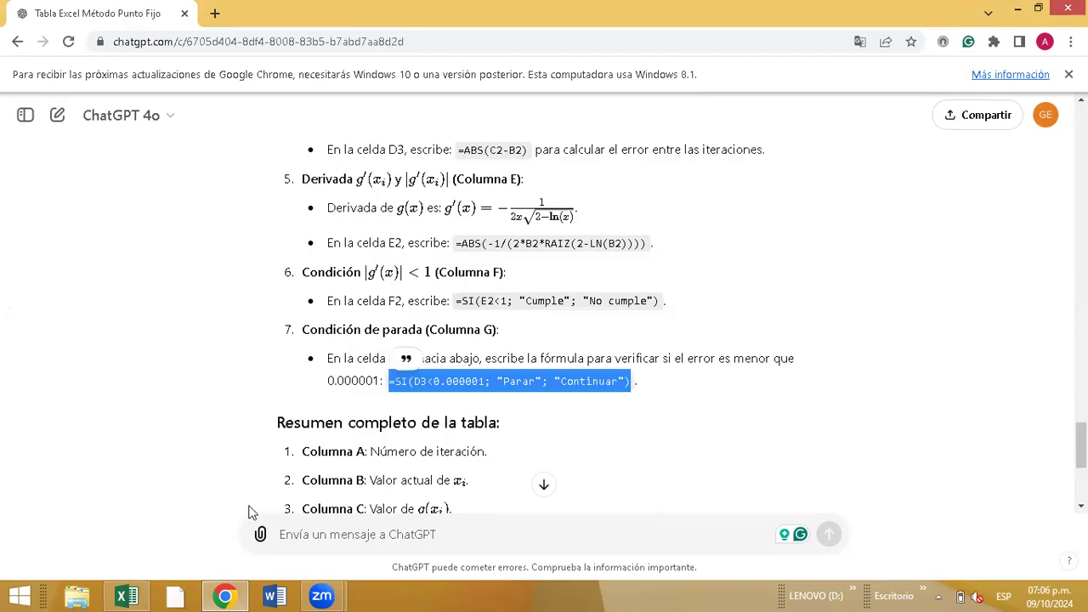
{"action": "left_click", "coordinate": [127, 595]}
{"action": "left_click", "coordinate": [128, 596]}
{"action": "left_click", "coordinate": [541, 359]}
{"action": "left_click", "coordinate": [127, 596]}
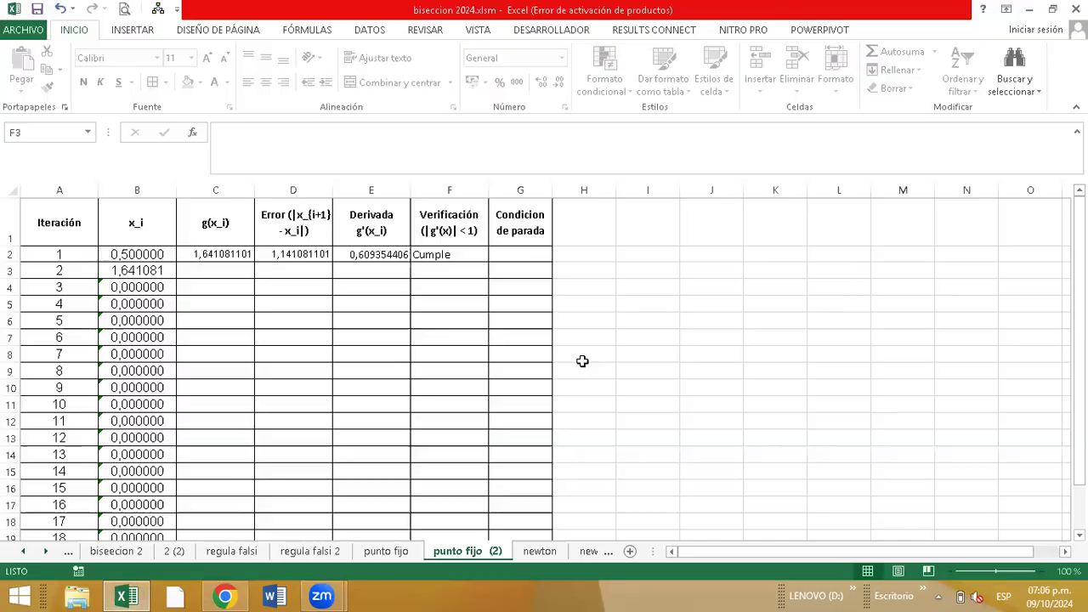
{"action": "left_click", "coordinate": [523, 255]}
{"action": "double_click", "coordinate": [523, 273]}
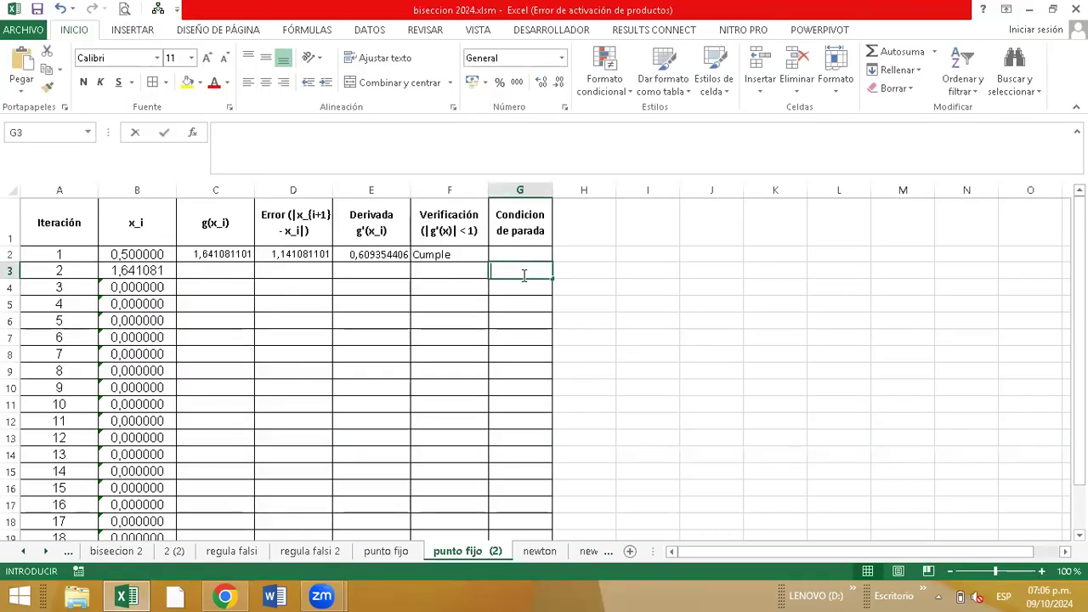
{"action": "key", "text": "ctrl+v"}
{"action": "key", "text": "Return"}
{"action": "left_click", "coordinate": [508, 383]}
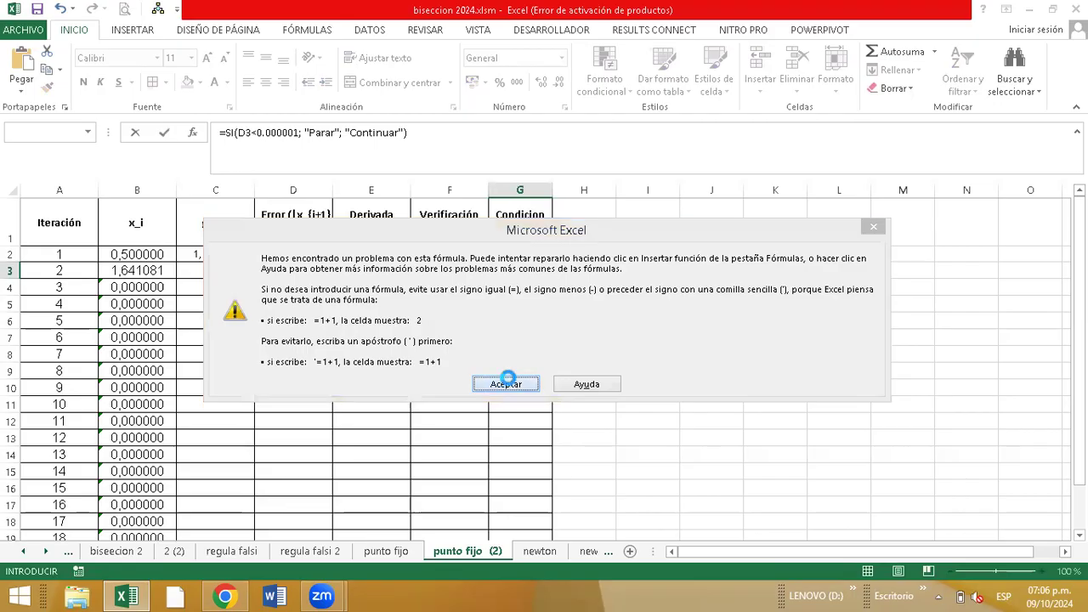
- Rewrite the tolerance in G3's formula with a decimal comma as 0,000001 and enter the formula
{"action": "left_click", "coordinate": [534, 272]}
{"action": "key", "text": "BackSpace"}
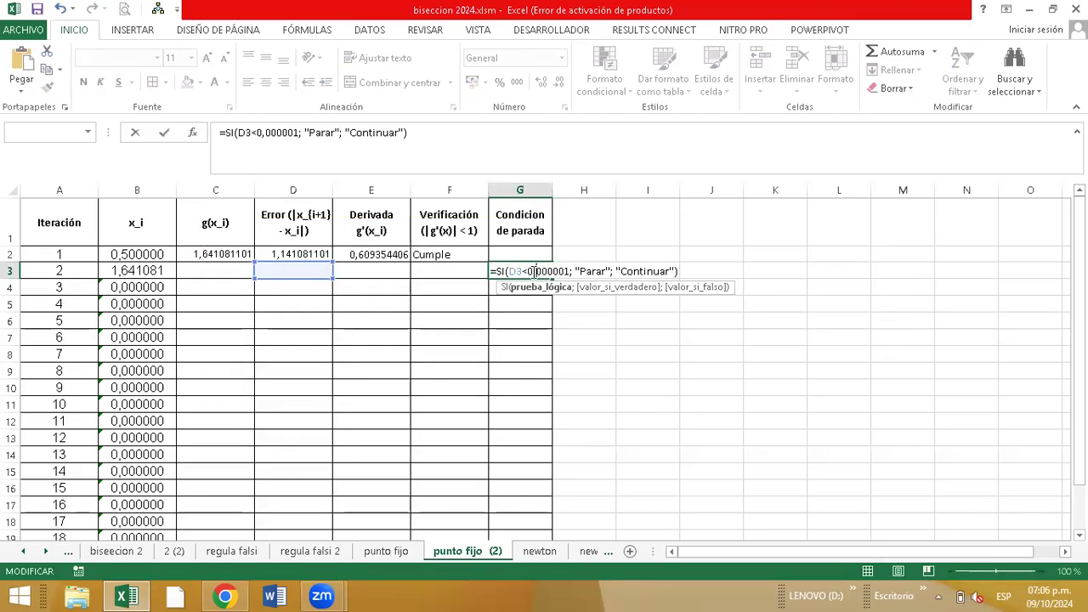
{"action": "key", "text": "Return"}
- Fill the C2:F2 formulas into row 3 and C3:G3 down to row 19, and highlight the row of iteration 13
{"action": "left_click_drag", "start_coordinate": [192, 254], "coordinate": [492, 278]}
{"action": "left_click_drag", "start_coordinate": [230, 271], "coordinate": [558, 502]}
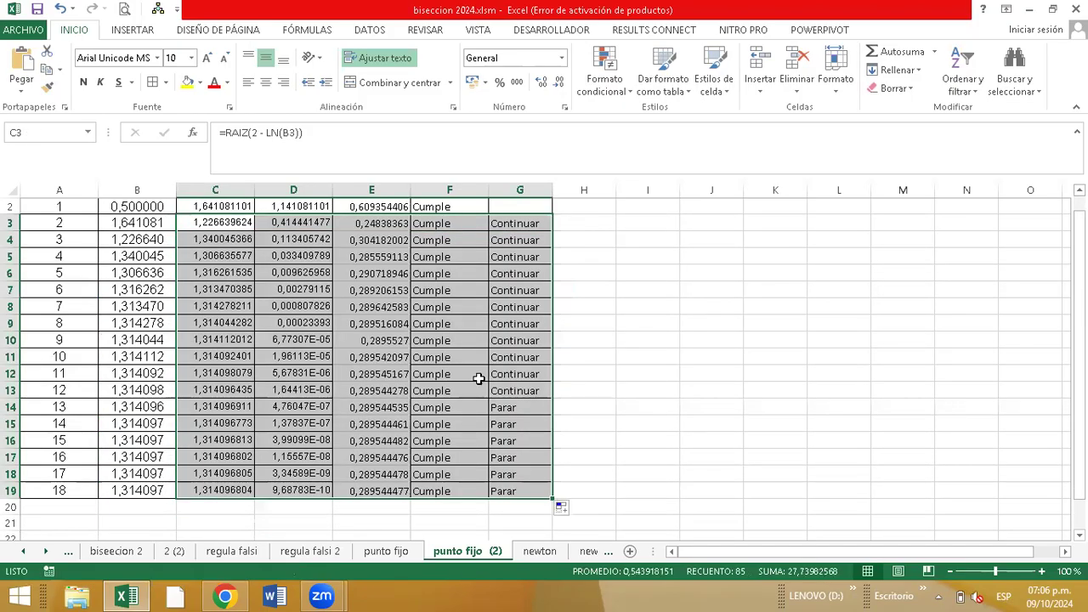
{"action": "scroll", "coordinate": [476, 323], "scroll_direction": "up", "scroll_amount": 1}
{"action": "left_click_drag", "start_coordinate": [353, 257], "coordinate": [375, 491]}
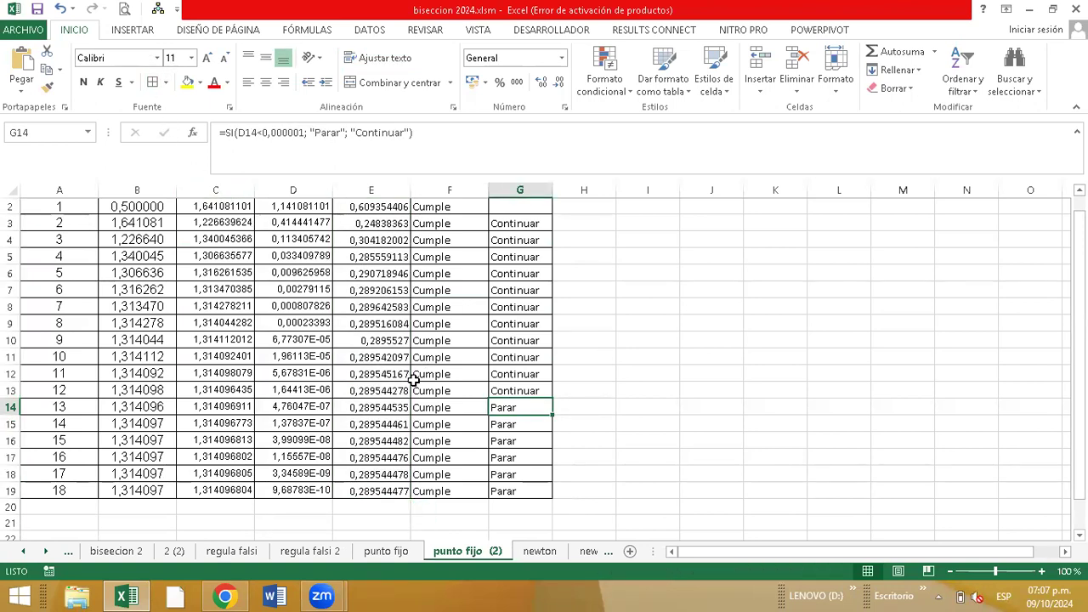
{"action": "left_click", "coordinate": [10, 407]}
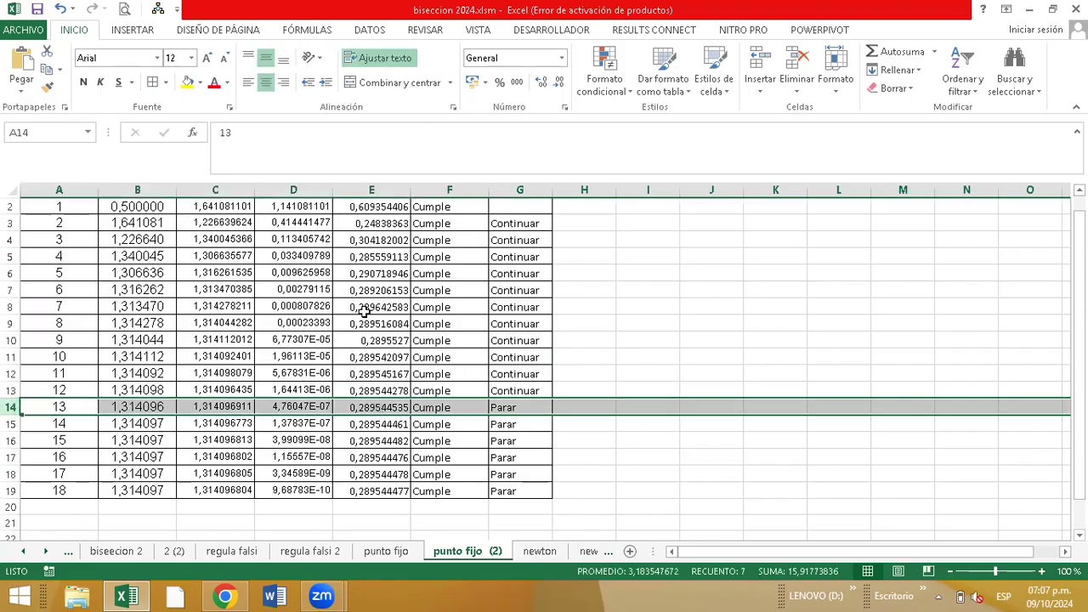
{"action": "scroll", "coordinate": [676, 272], "scroll_direction": "up", "scroll_amount": 1}
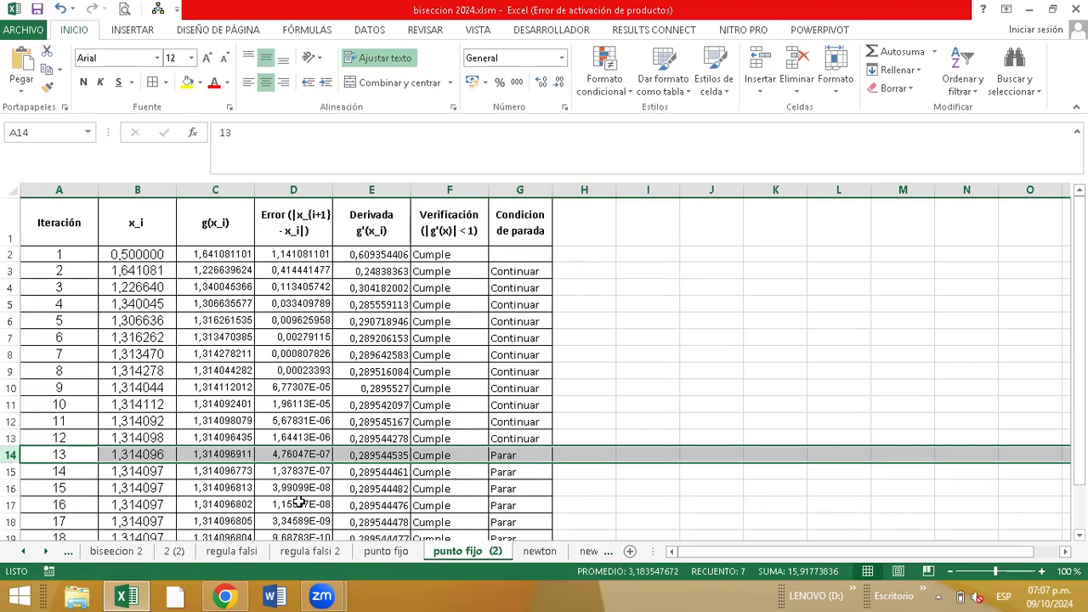
- Check the function in the ChatGPT conversation, and label Excel cells J1 as x and K1 as f(x)
{"action": "left_click", "coordinate": [225, 595]}
{"action": "scroll", "coordinate": [561, 282], "scroll_direction": "up", "scroll_amount": 4}
{"action": "scroll", "coordinate": [578, 281], "scroll_direction": "up", "scroll_amount": 6}
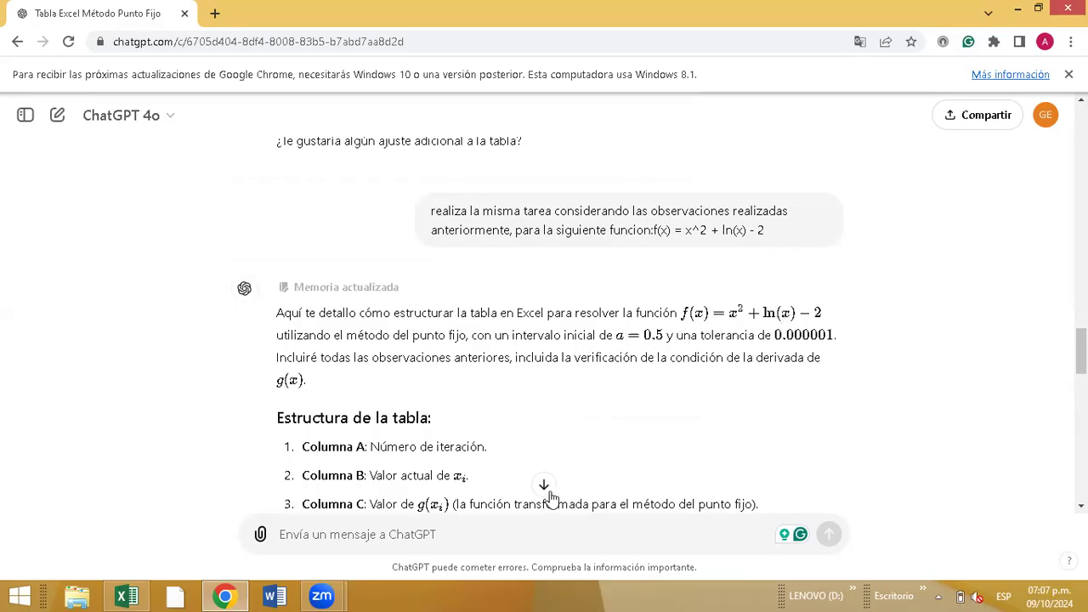
{"action": "left_click", "coordinate": [134, 595]}
{"action": "left_click", "coordinate": [705, 252]}
{"action": "left_click", "coordinate": [704, 229]}
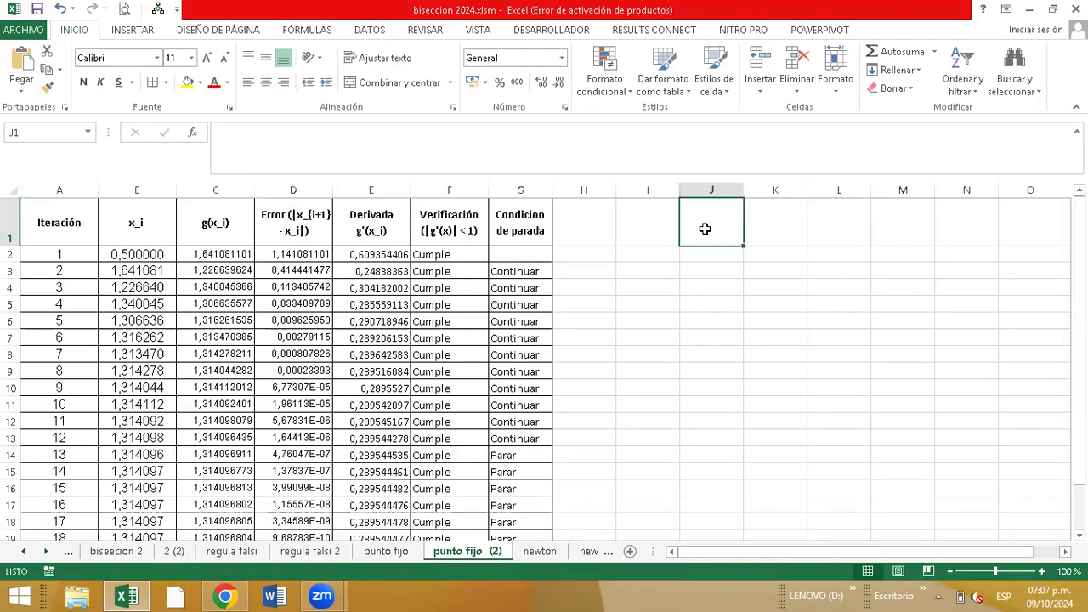
{"action": "type", "text": "x"}
{"action": "left_click", "coordinate": [779, 223]}
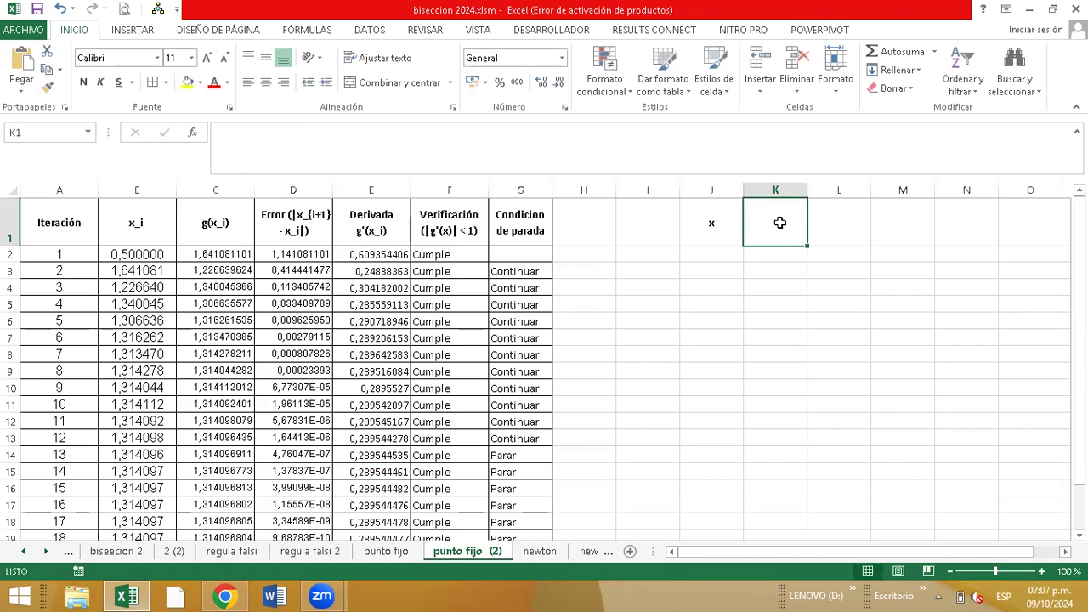
{"action": "type", "text": "f(x"}
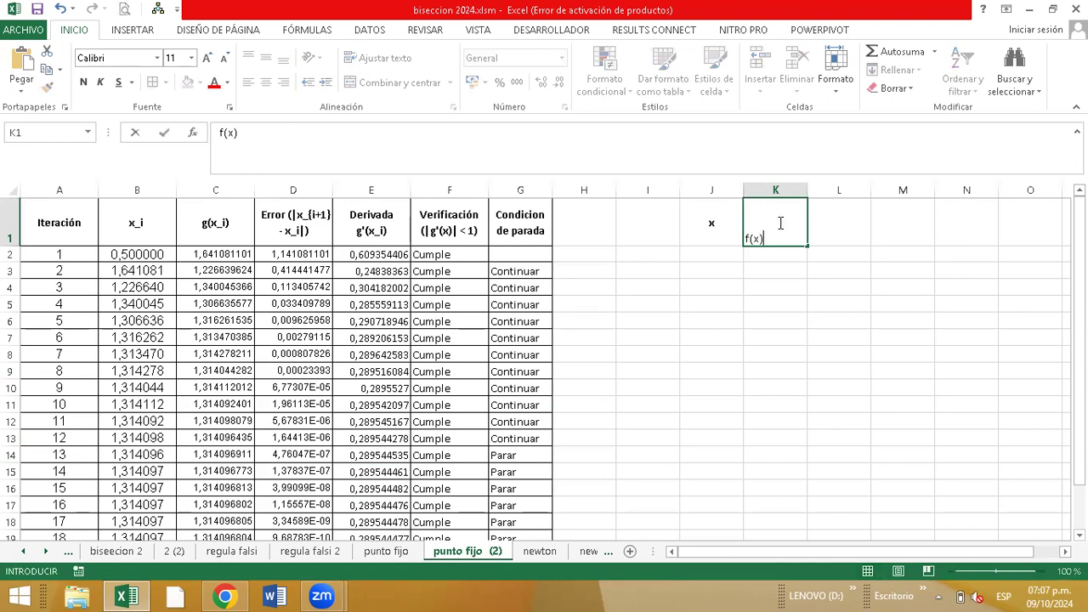
- Enter the formula +J2^2+ln(J2)-2 in cell K2, checking it against the function in ChatGPT
{"action": "left_click", "coordinate": [767, 254]}
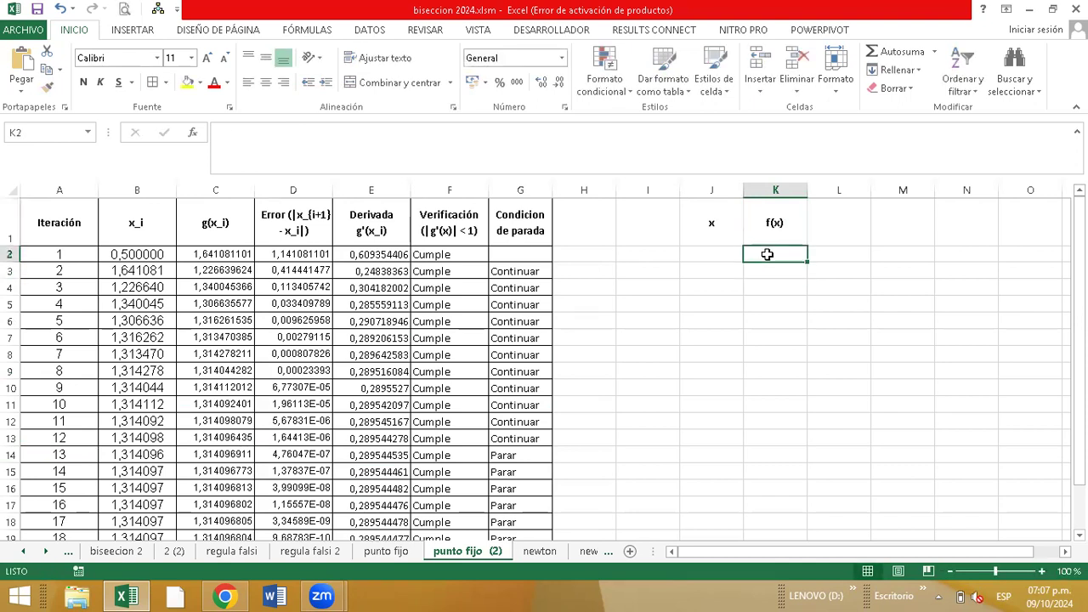
{"action": "type", "text": "+"}
{"action": "left_click", "coordinate": [721, 254]}
{"action": "type", "text": "^2"}
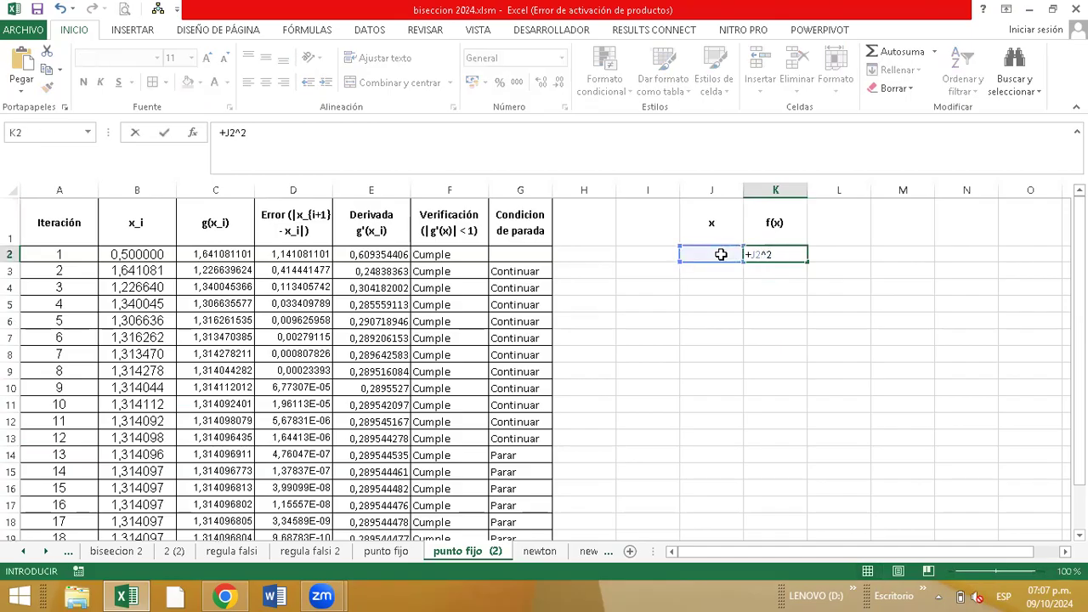
{"action": "left_click", "coordinate": [223, 595]}
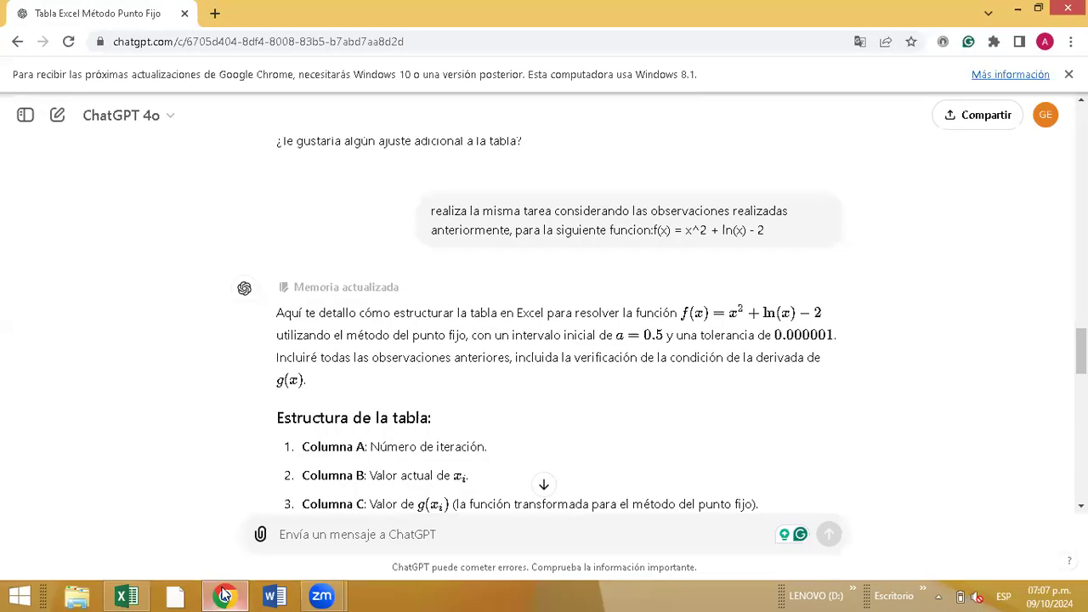
{"action": "left_click", "coordinate": [223, 595]}
{"action": "type", "text": "+l"}
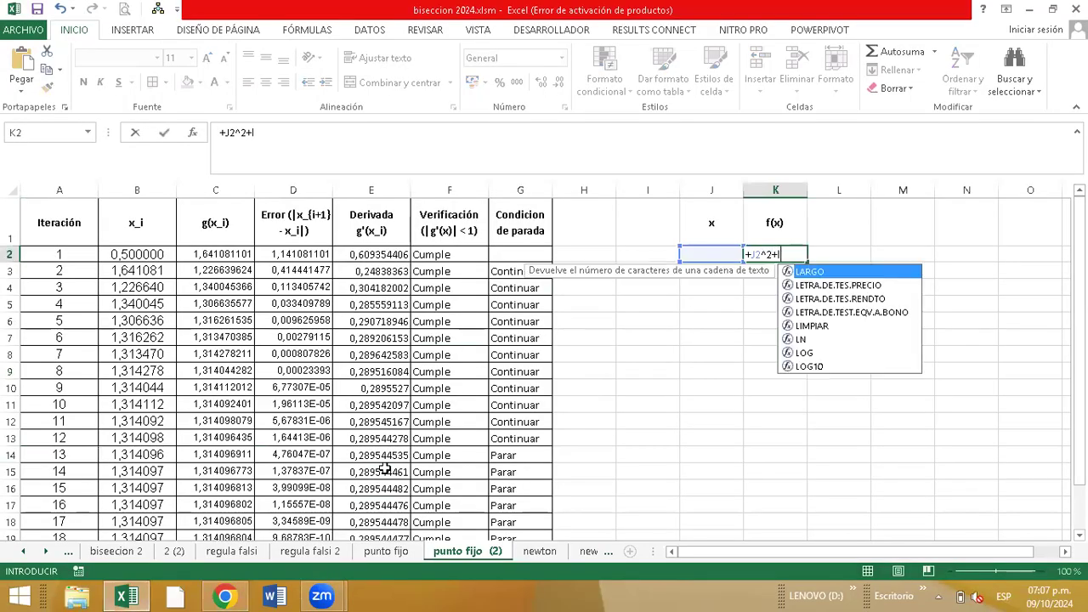
{"action": "type", "text": "n("}
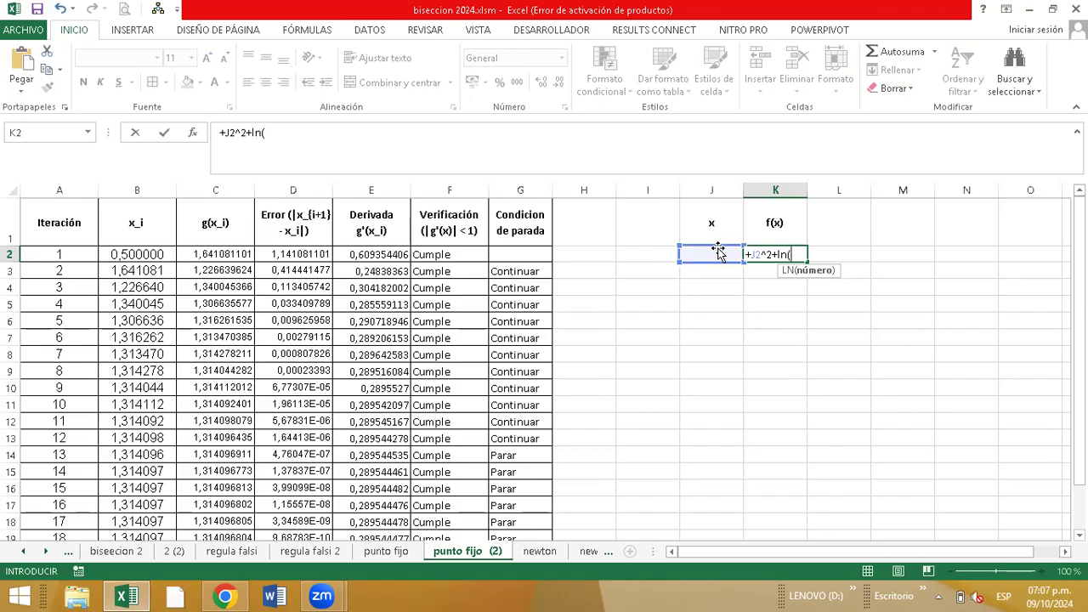
{"action": "left_click", "coordinate": [720, 254]}
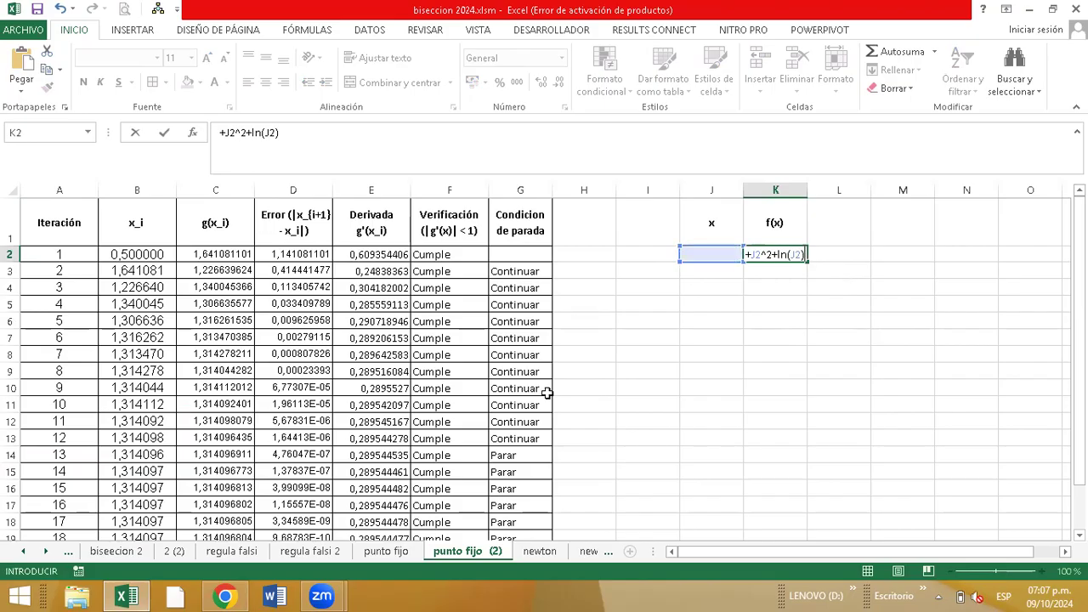
{"action": "left_click", "coordinate": [226, 595]}
{"action": "left_click", "coordinate": [225, 595]}
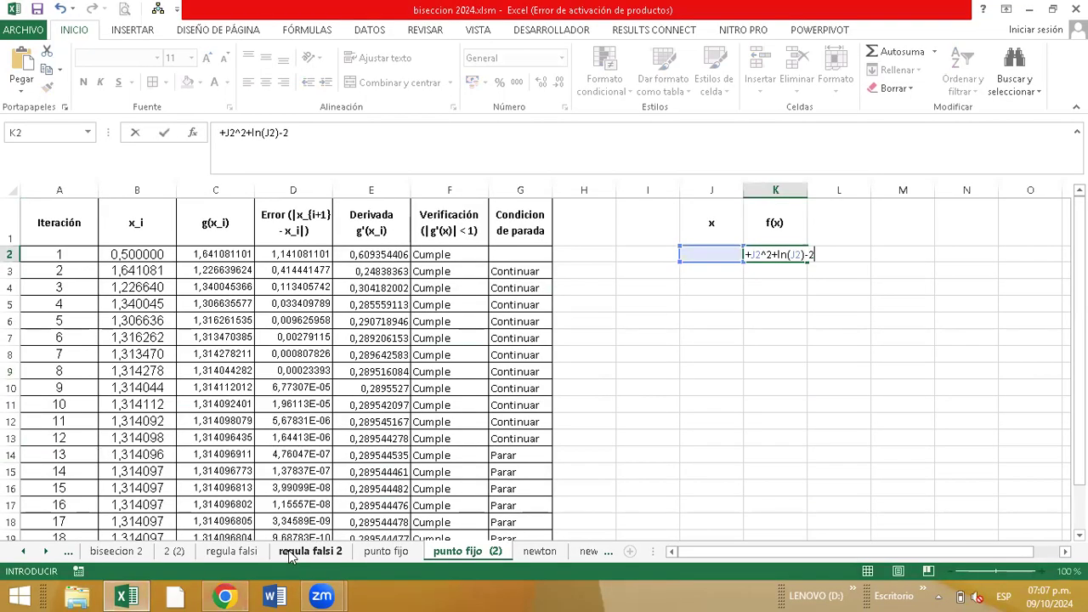
{"action": "key", "text": "Return"}
- Enter the x values 0,5, 0,6 and 0,7 from J2 downward and extend the series to 2,1 in J18
{"action": "left_click", "coordinate": [739, 255]}
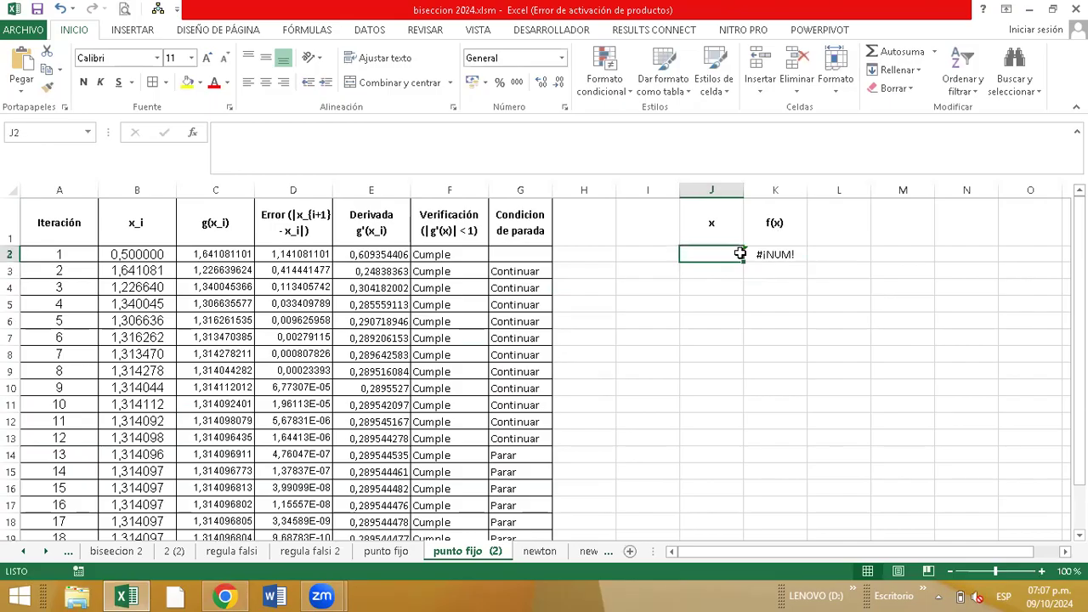
{"action": "type", "text": "0,5"}
{"action": "key", "text": "Return"}
{"action": "type", "text": "0,6"}
{"action": "key", "text": "Return"}
{"action": "type", "text": ",7"}
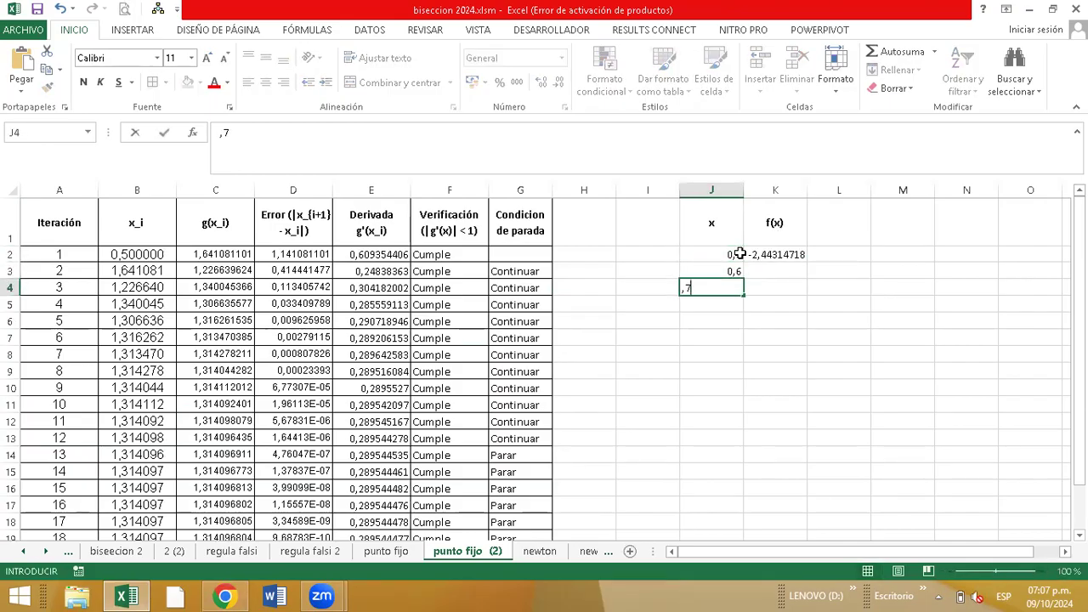
{"action": "key", "text": "Return"}
{"action": "left_click_drag", "start_coordinate": [740, 253], "coordinate": [727, 519]}
- Fill the f(x) formula from K2 down to K18 alongside the x values
{"action": "left_click", "coordinate": [789, 255]}
{"action": "left_click_drag", "start_coordinate": [809, 266], "coordinate": [784, 520]}
{"action": "scroll", "coordinate": [801, 337], "scroll_direction": "down", "scroll_amount": 1}
{"action": "scroll", "coordinate": [808, 332], "scroll_direction": "down", "scroll_amount": 1}
{"action": "scroll", "coordinate": [794, 303], "scroll_direction": "up", "scroll_amount": 2}
- Insert a scatter chart with smooth lines and markers from the x and f(x) data in J1:K18
{"action": "left_click_drag", "start_coordinate": [725, 235], "coordinate": [770, 520]}
{"action": "left_click", "coordinate": [132, 30]}
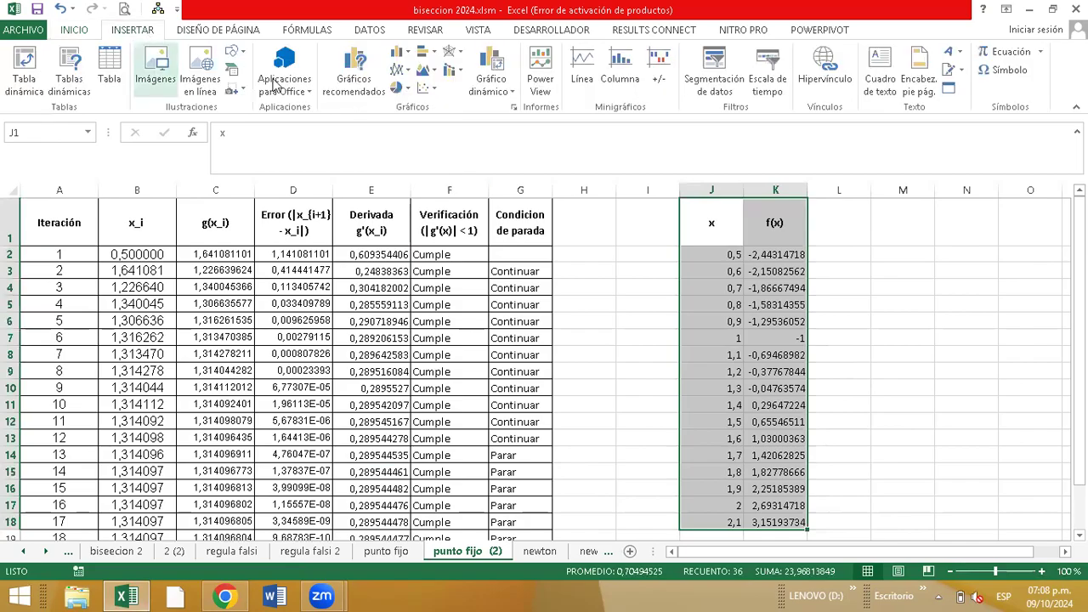
{"action": "left_click", "coordinate": [425, 87]}
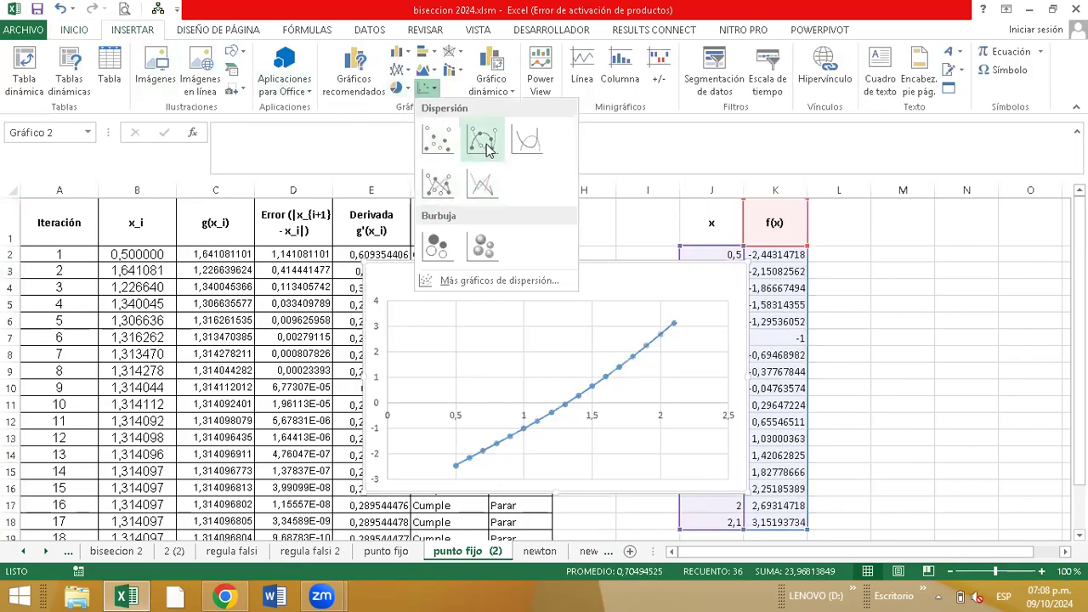
{"action": "left_click", "coordinate": [481, 181]}
- Move the f(x) chart below the data, into columns F to K starting around row 19
{"action": "scroll", "coordinate": [647, 210], "scroll_direction": "down", "scroll_amount": 5}
{"action": "scroll", "coordinate": [646, 210], "scroll_direction": "up", "scroll_amount": 1}
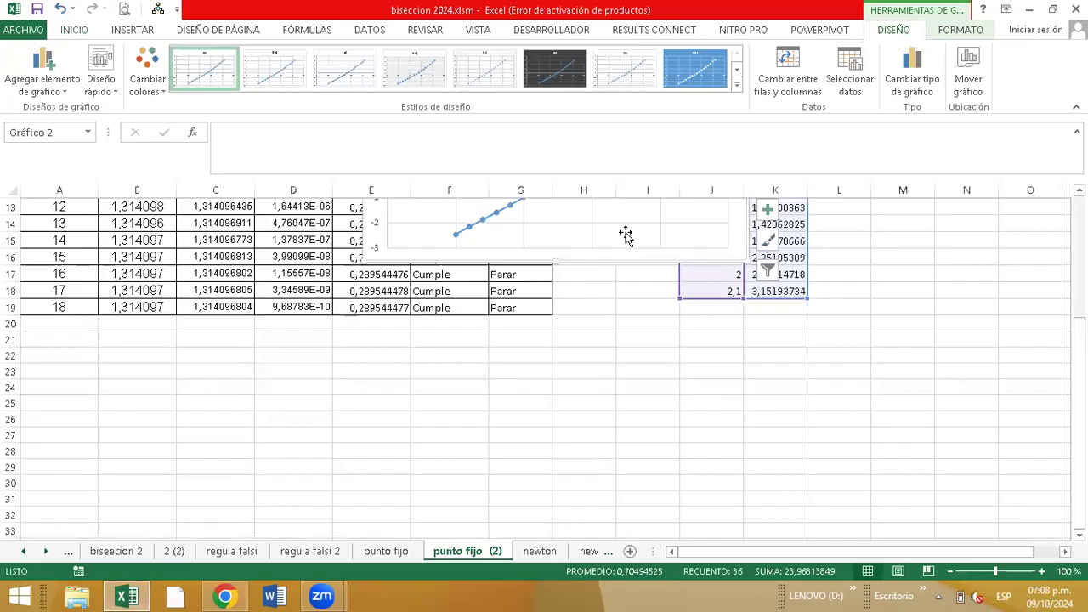
{"action": "left_click_drag", "start_coordinate": [612, 264], "coordinate": [840, 360]}
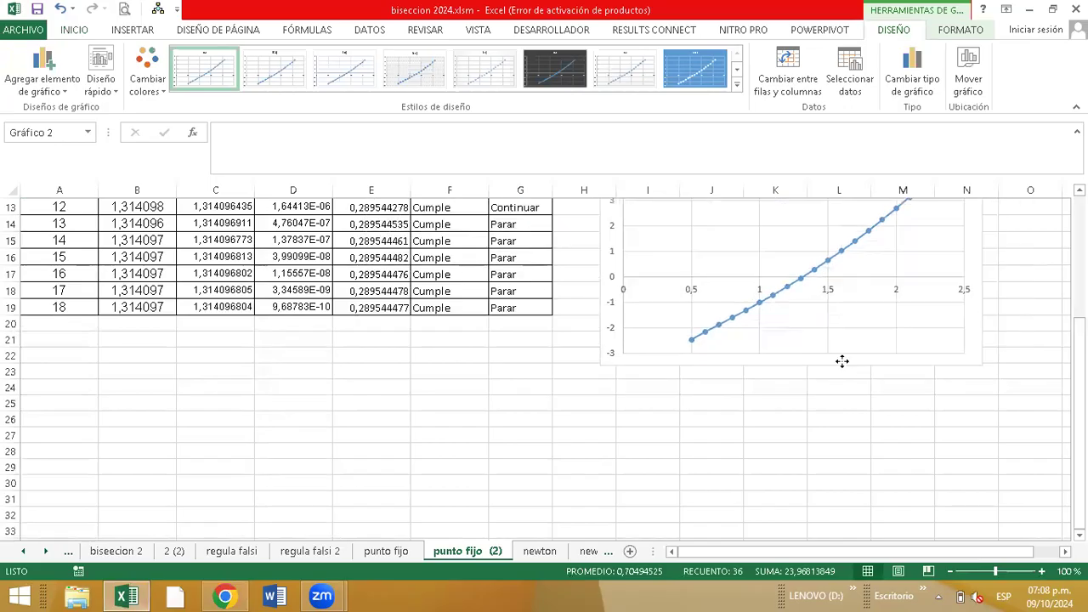
{"action": "scroll", "coordinate": [847, 284], "scroll_direction": "down", "scroll_amount": 3}
{"action": "left_click_drag", "start_coordinate": [838, 222], "coordinate": [666, 374]}
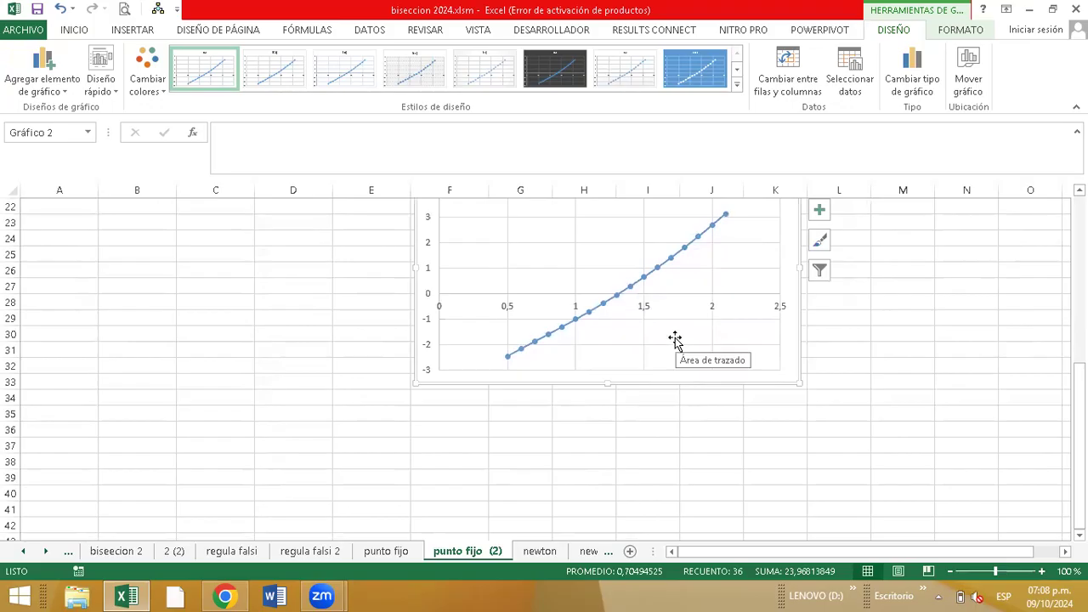
- Examine the f(x) graph against the iteration table and the x and f(x) values
{"action": "scroll", "coordinate": [675, 340], "scroll_direction": "up", "scroll_amount": 3}
{"action": "scroll", "coordinate": [656, 323], "scroll_direction": "down", "scroll_amount": 4}
{"action": "scroll", "coordinate": [612, 281], "scroll_direction": "up", "scroll_amount": 8}
{"action": "key", "text": "Escape"}
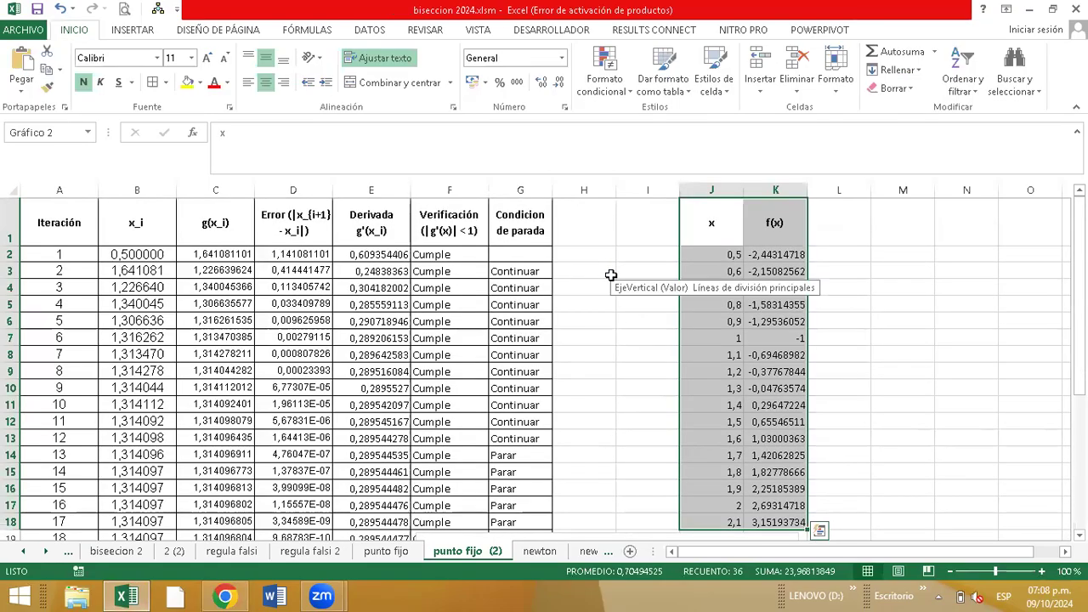
{"action": "scroll", "coordinate": [425, 323], "scroll_direction": "down", "scroll_amount": 2}
{"action": "scroll", "coordinate": [542, 326], "scroll_direction": "down", "scroll_amount": 5}
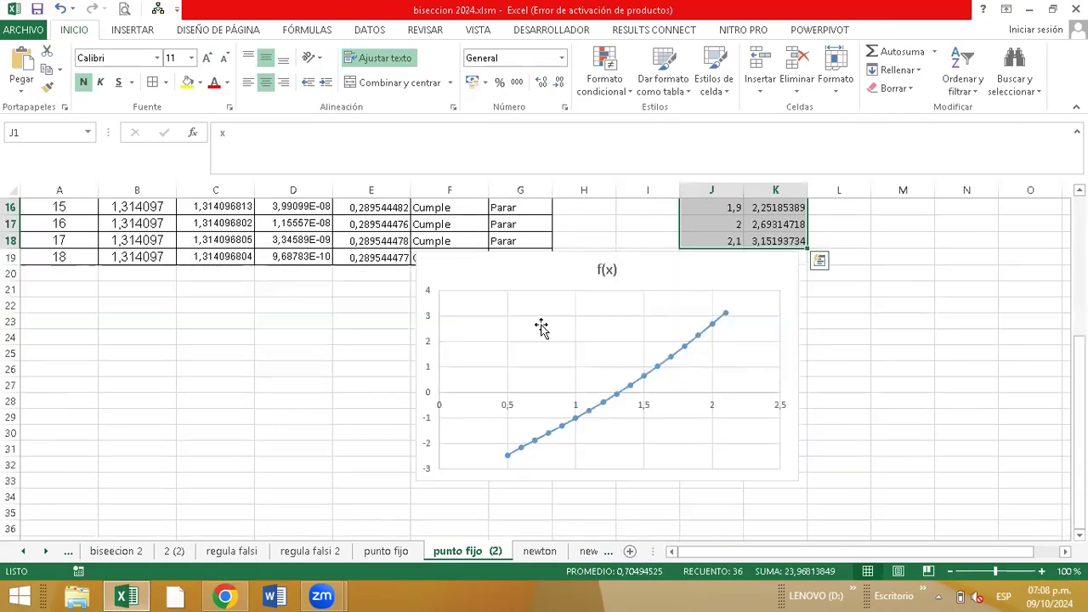
- Examine where the f(x) curve crosses the x axis and compare it with the final x_i values of the iteration table
{"action": "scroll", "coordinate": [602, 303], "scroll_direction": "up", "scroll_amount": 7}
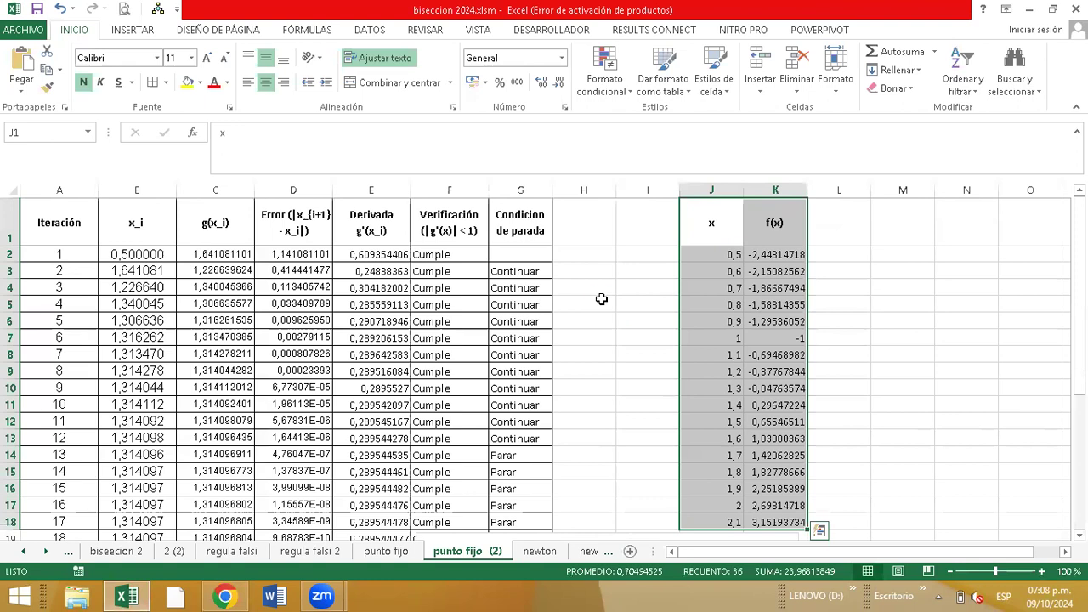
{"action": "scroll", "coordinate": [601, 299], "scroll_direction": "up", "scroll_amount": 5, "text": "ctrl"}
{"action": "scroll", "coordinate": [607, 301], "scroll_direction": "down", "scroll_amount": 9}
{"action": "scroll", "coordinate": [624, 294], "scroll_direction": "up", "scroll_amount": 1}
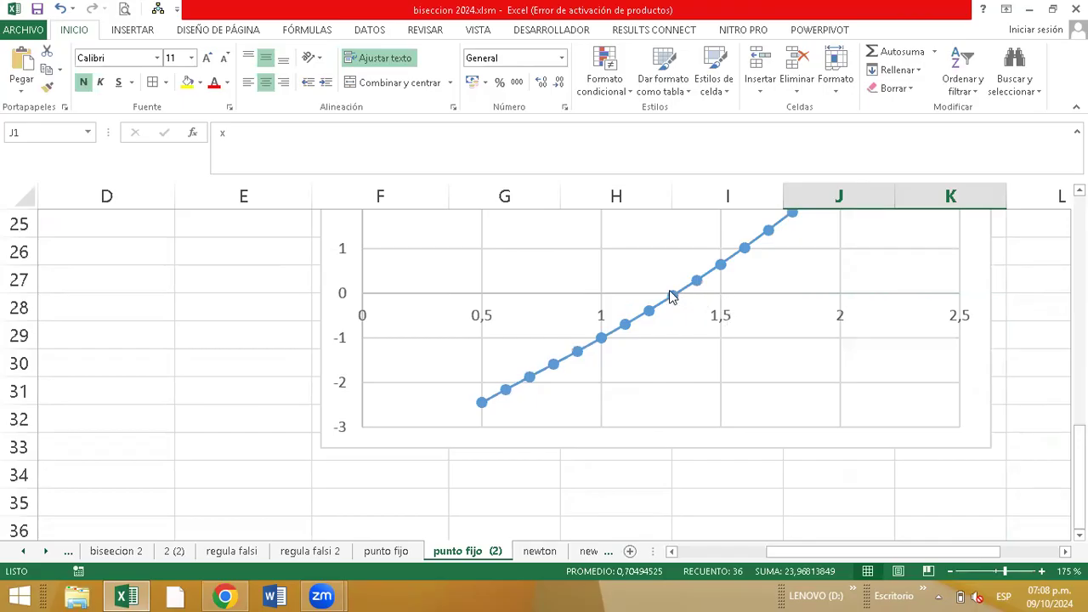
{"action": "mouse_move", "coordinate": [671, 295]}
{"action": "left_click_drag", "start_coordinate": [797, 551], "coordinate": [710, 551]}
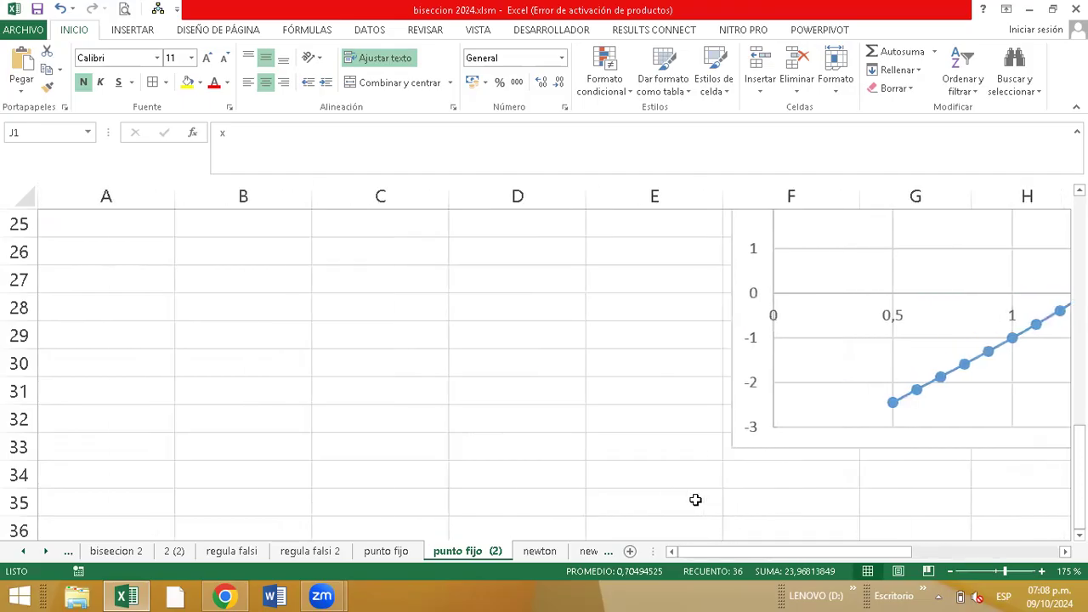
{"action": "scroll", "coordinate": [287, 332], "scroll_direction": "up", "scroll_amount": 4}
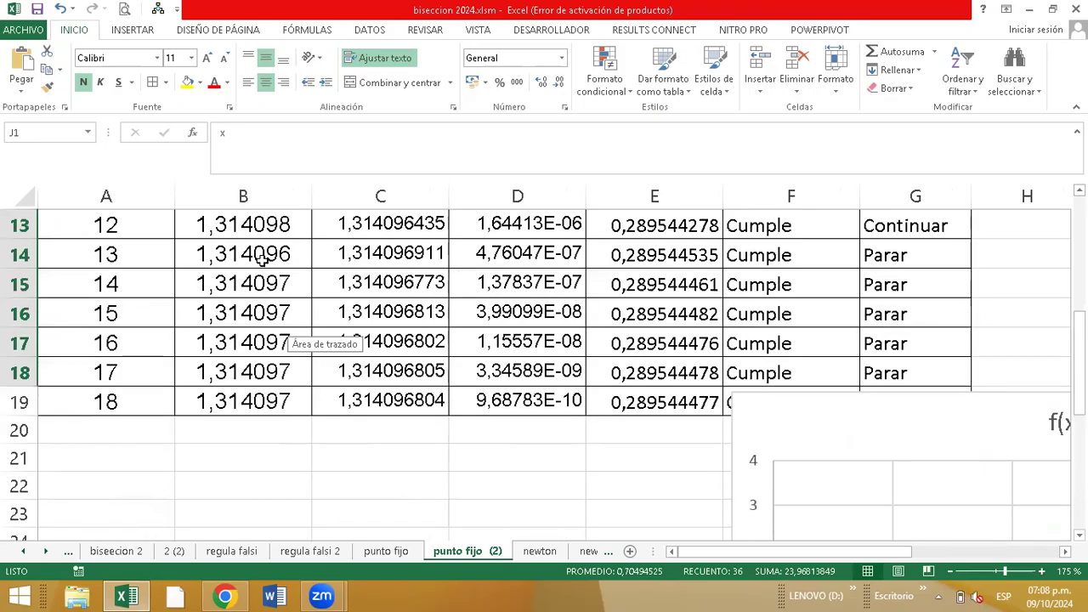
{"action": "scroll", "coordinate": [380, 257], "scroll_direction": "down", "scroll_amount": 1}
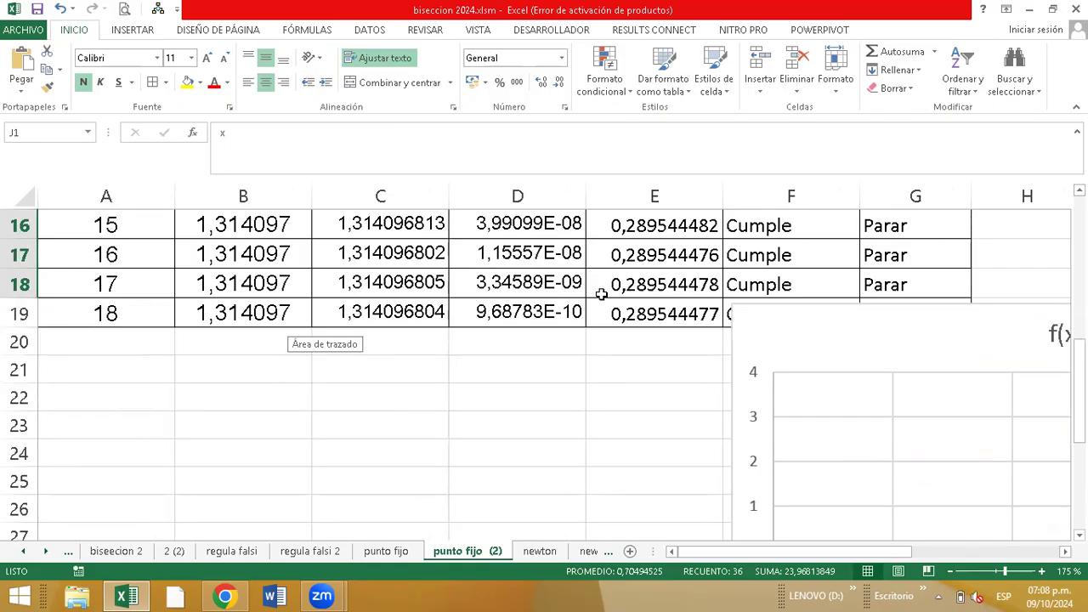
- Check the first derivative value in E2 and the verification formula in F3, and open the punto fijo sheet for comparison
{"action": "left_click", "coordinate": [949, 571]}
{"action": "left_click", "coordinate": [949, 572]}
{"action": "left_click", "coordinate": [949, 571]}
{"action": "left_click", "coordinate": [948, 572]}
{"action": "left_click", "coordinate": [948, 571]}
{"action": "left_click", "coordinate": [949, 572]}
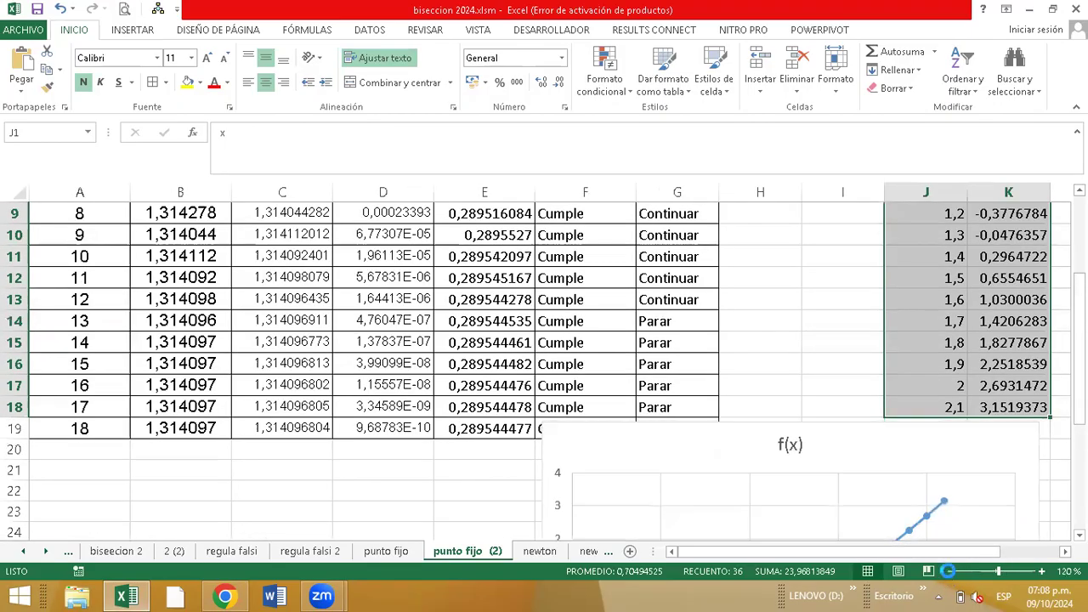
{"action": "left_click", "coordinate": [948, 572]}
{"action": "left_click", "coordinate": [948, 571]}
{"action": "left_click", "coordinate": [948, 571]}
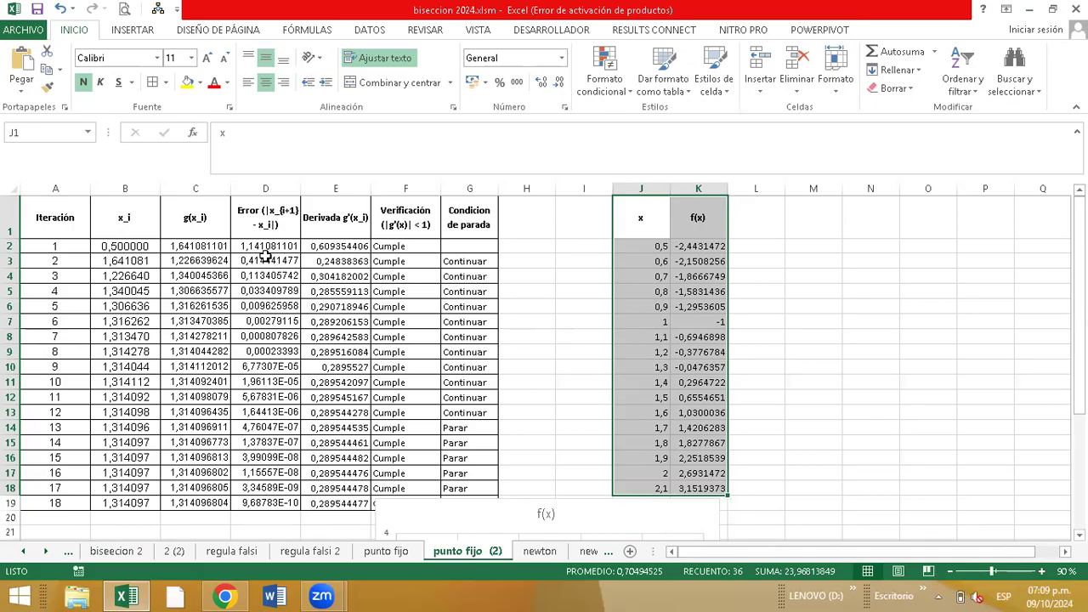
{"action": "left_click", "coordinate": [336, 245]}
{"action": "left_click", "coordinate": [425, 258]}
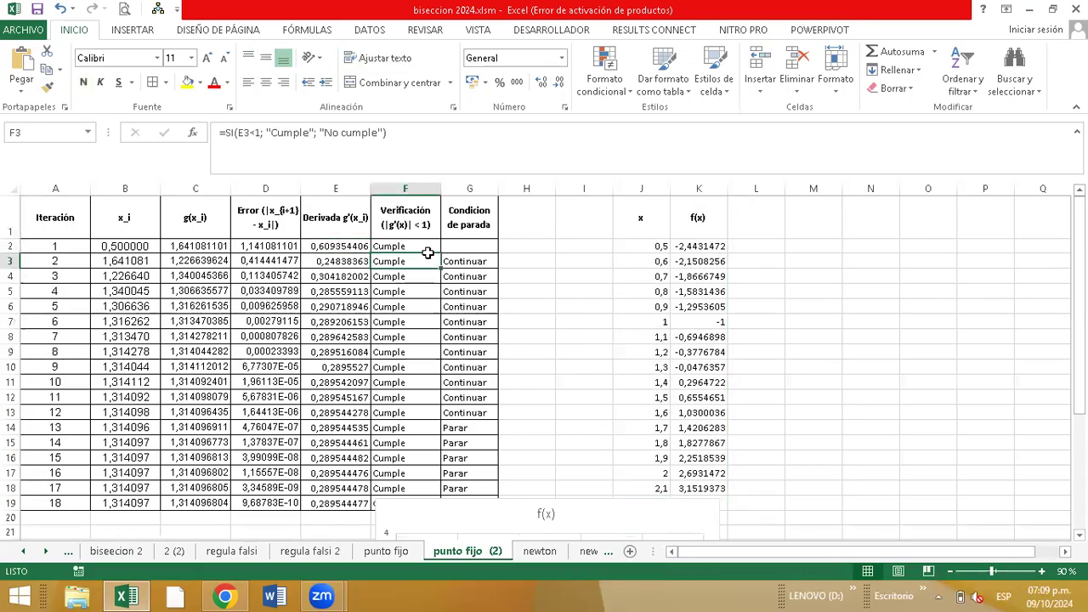
{"action": "left_click", "coordinate": [387, 551]}
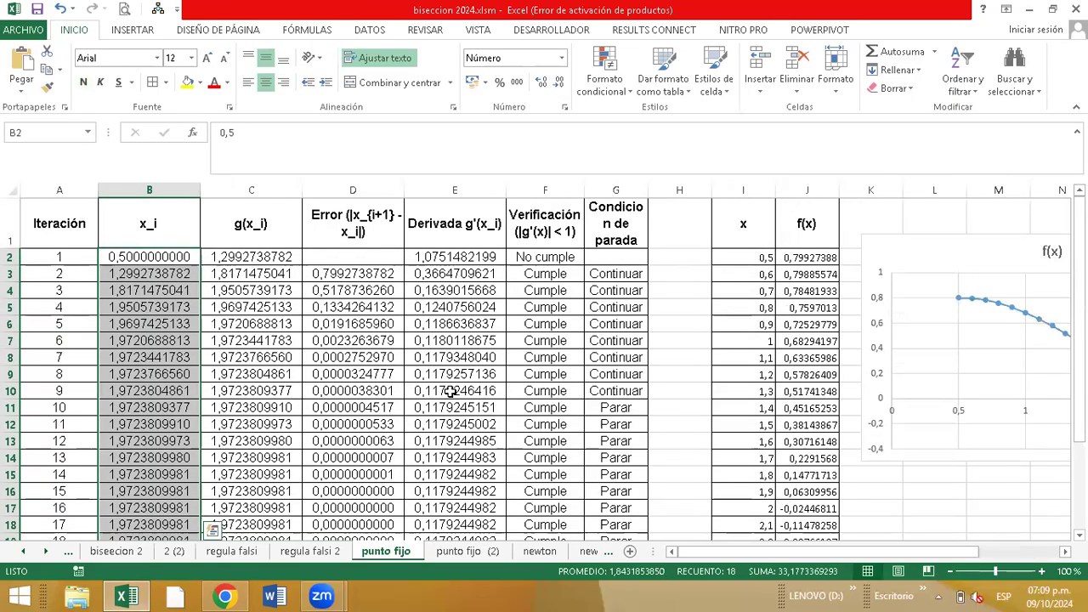